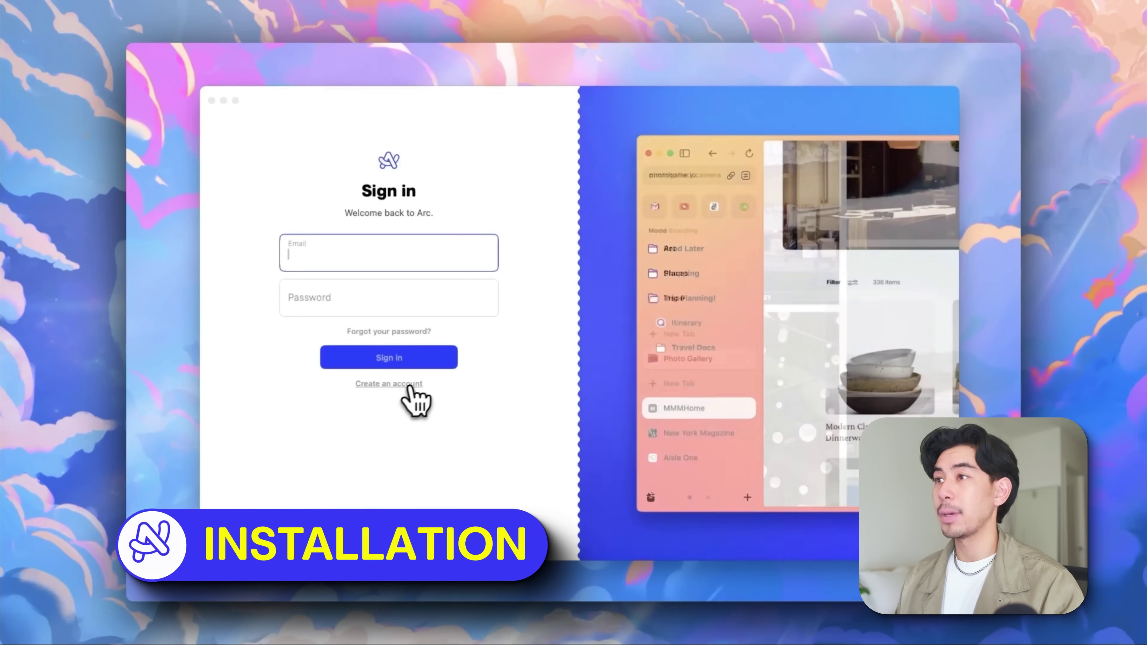
Start a new Arc account, import from Chrome, add Spotify, and skip bookmark import
left_click(414, 384)
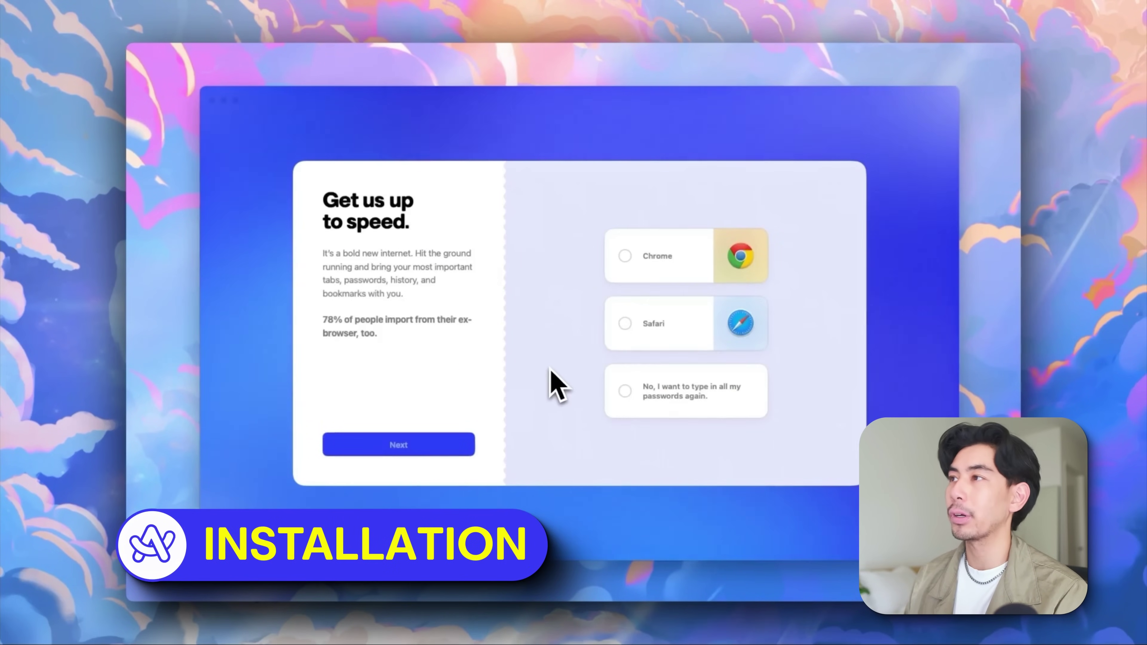
left_click(664, 257)
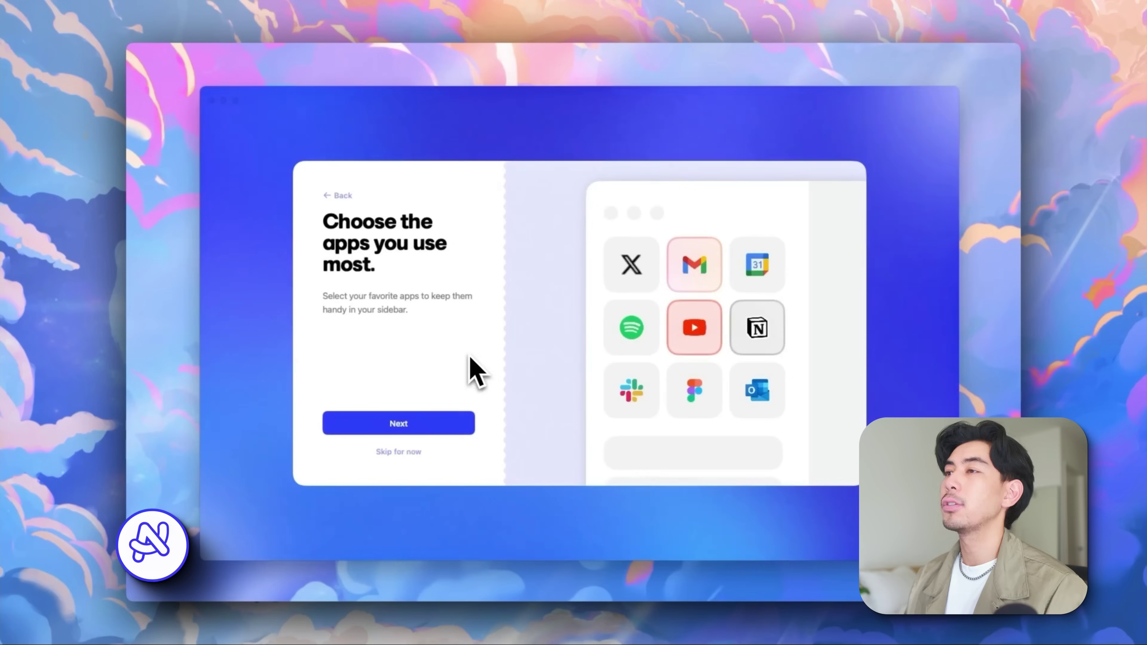
left_click(636, 328)
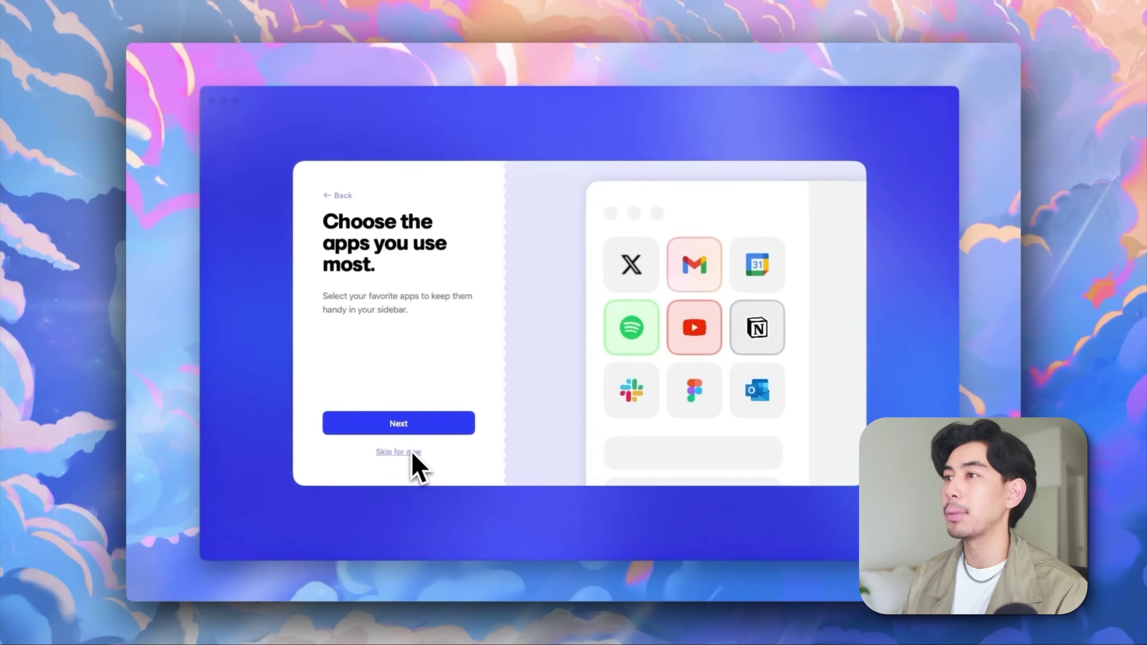
left_click(404, 425)
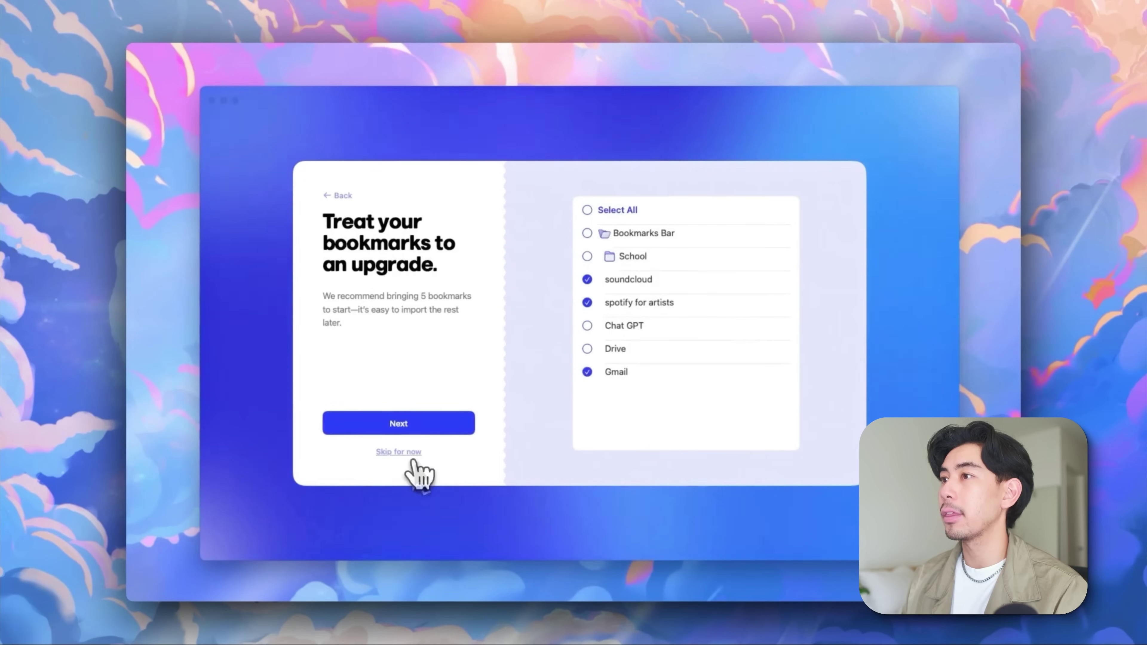
left_click(400, 452)
Pick a red theme with adjusted tint, keep uBlock ad blocking, and enable Arc Max
left_click_drag(670, 323, 663, 278)
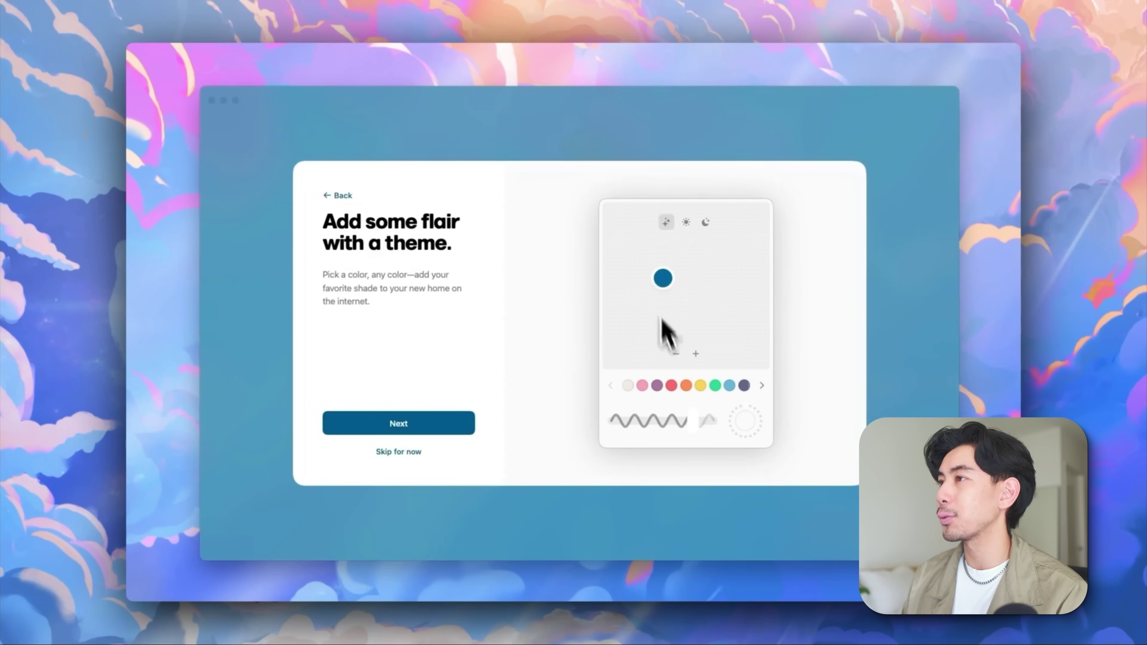
left_click(673, 386)
mouse_move(701, 431)
left_mouse_down()
mouse_move(638, 426)
mouse_move(721, 428)
left_mouse_up()
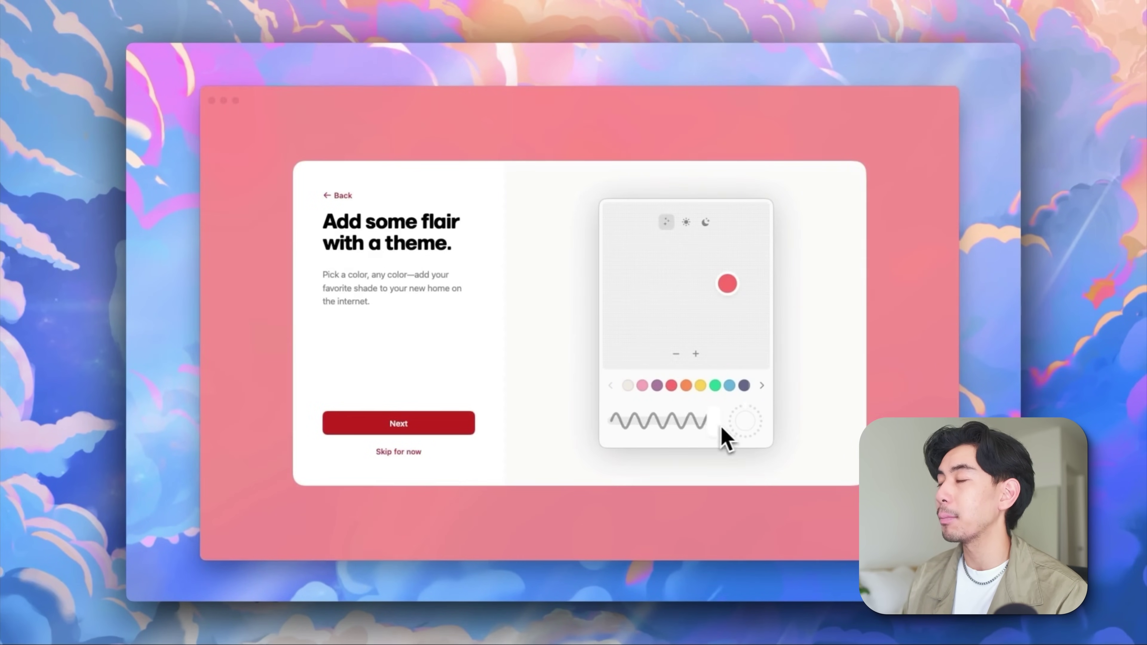
left_click(416, 421)
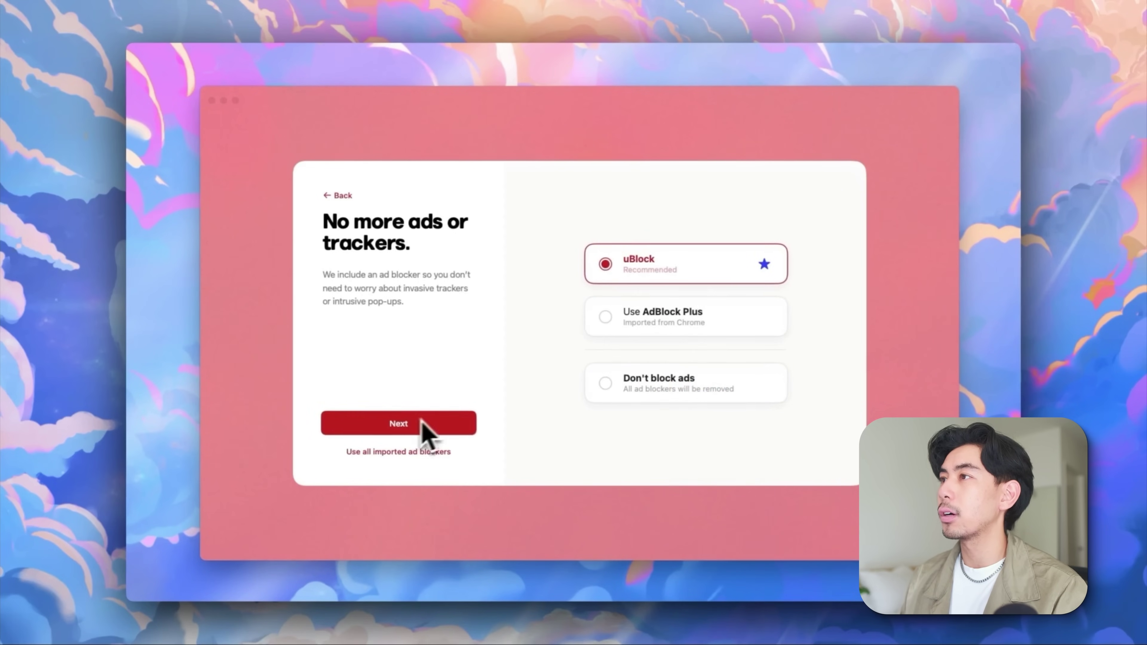
left_click(425, 429)
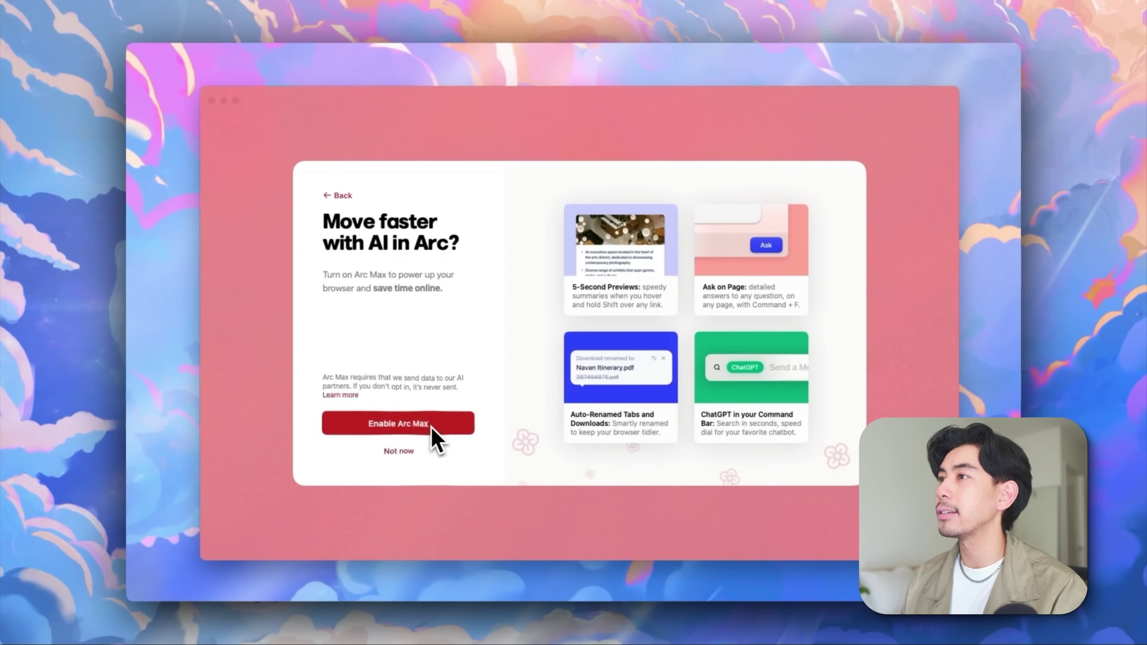
left_click(430, 429)
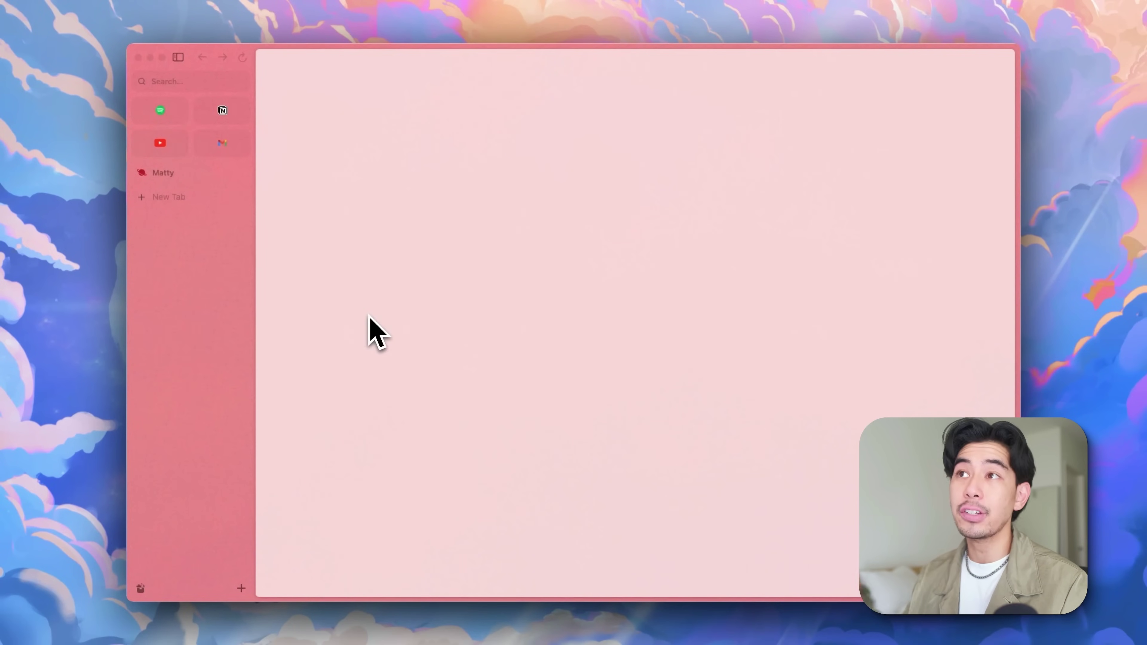
Open netflix.com, Slack and a Google search for 'chatgpt' in new tabs
key("super+t")
type("netflix.com")
key("Return")
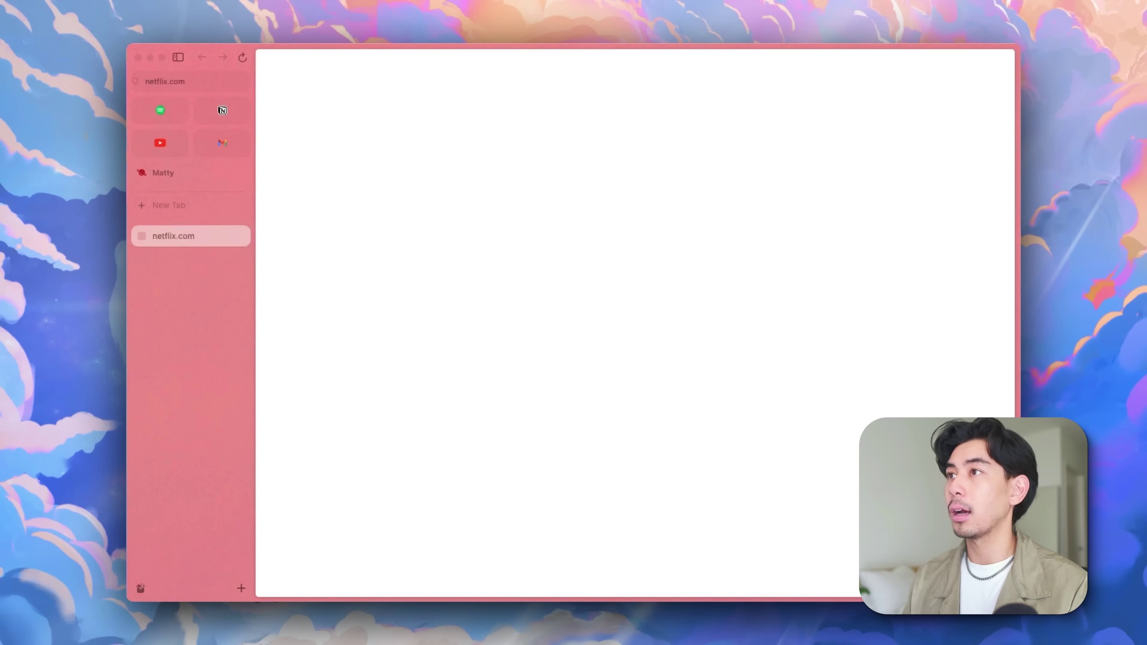
key("super+t")
type("sla")
key("Return")
key("super+t")
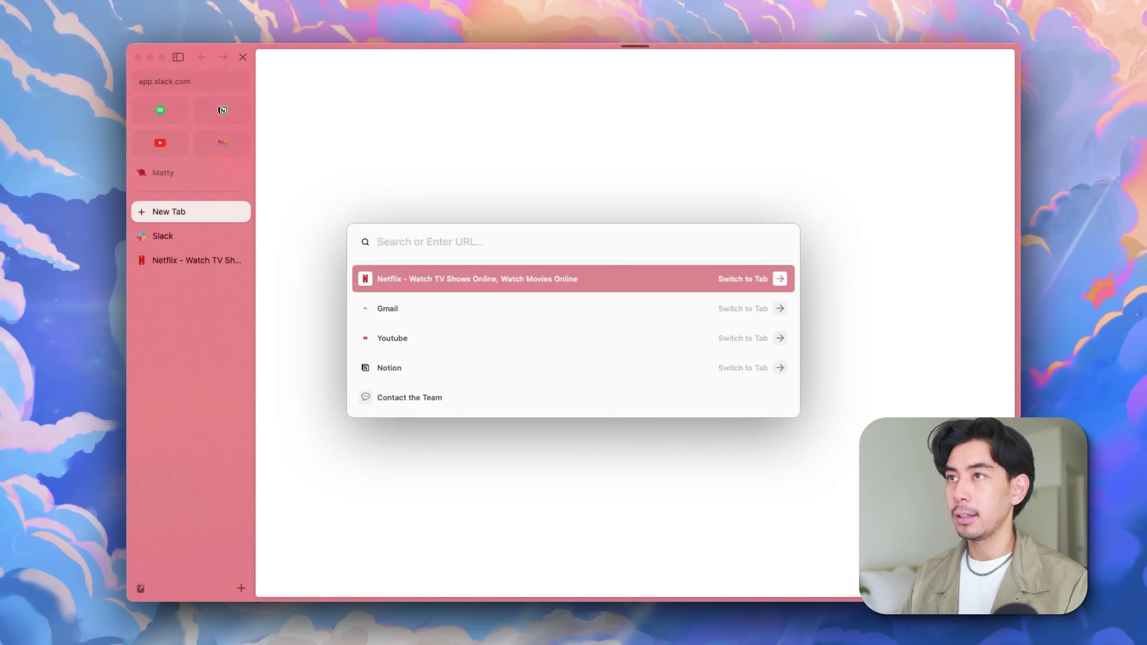
type("chatgpt")
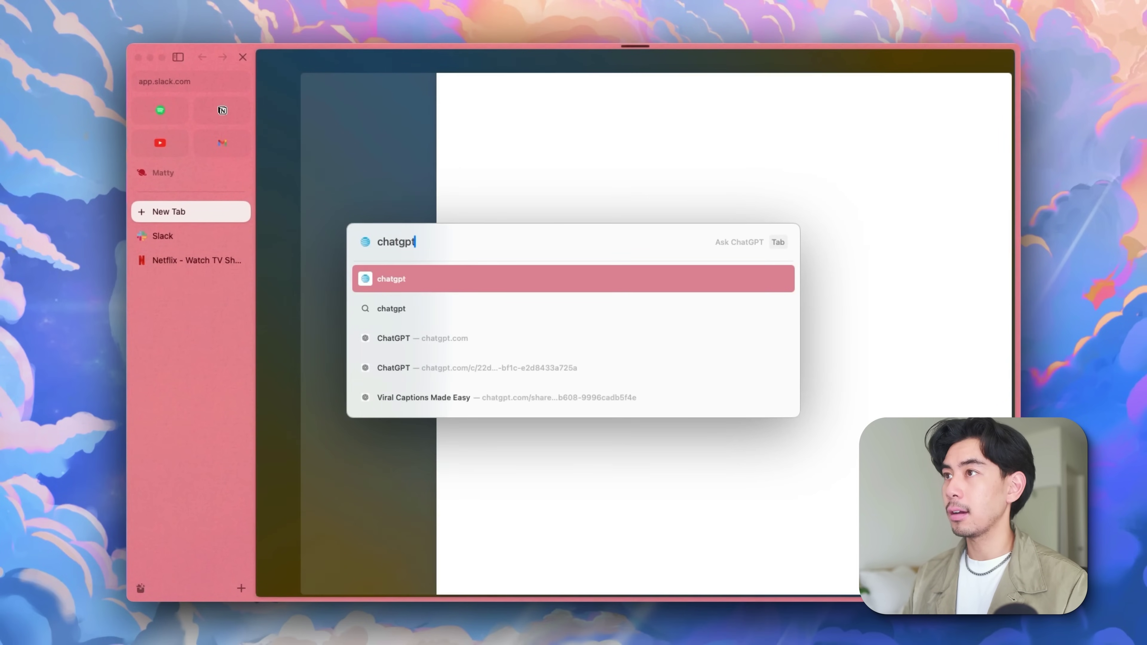
left_click(372, 311)
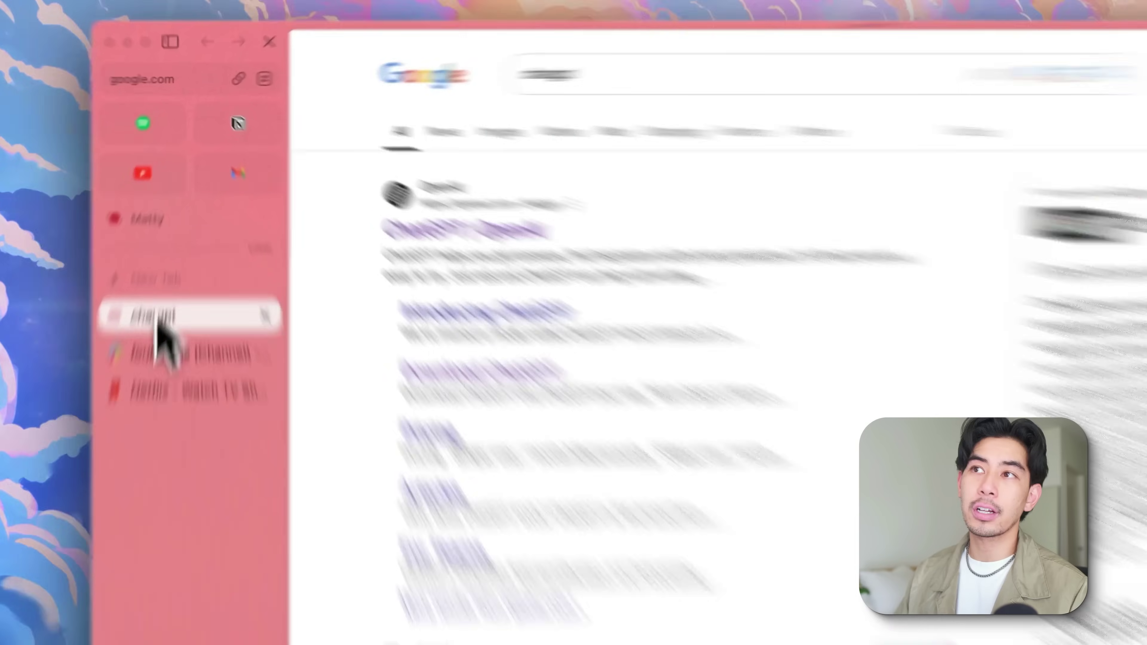
Pin the chatgpt search, Slack and Netflix tabs as favourites and remove the Google favourite
left_click_drag(164, 244, 156, 151)
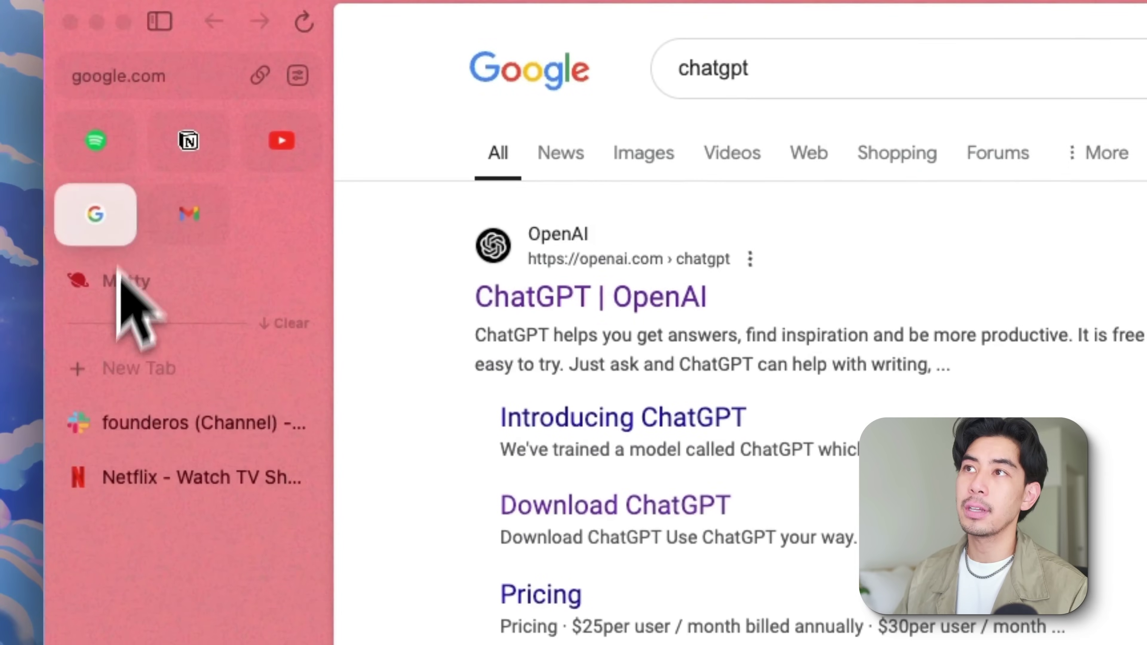
left_click_drag(172, 427, 262, 216)
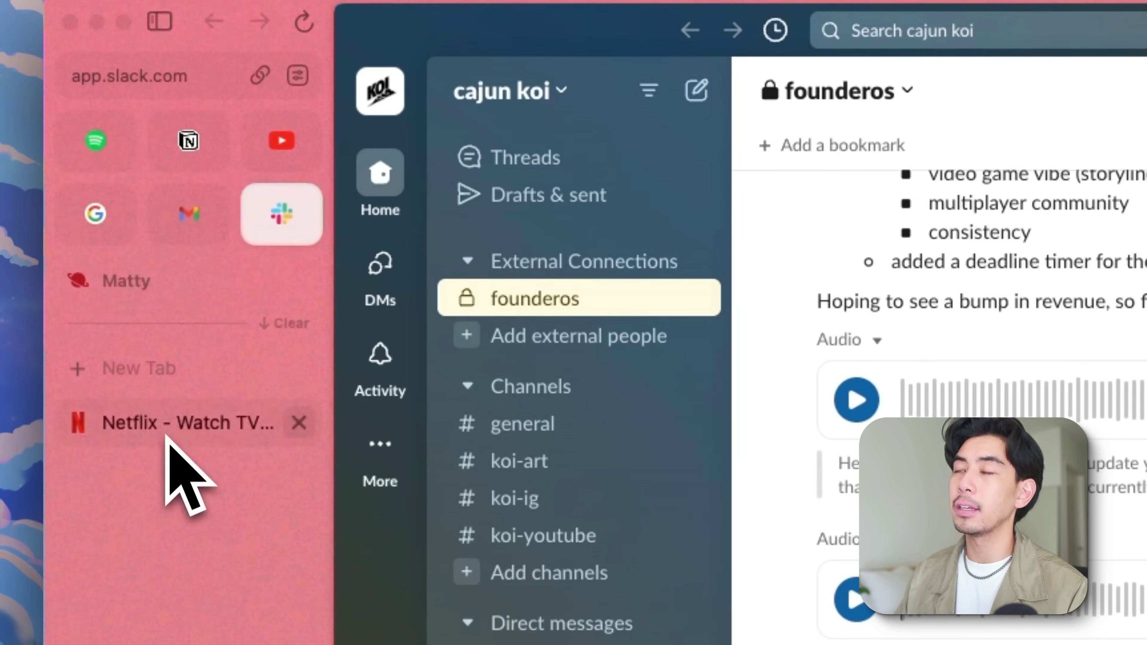
left_click_drag(166, 435, 140, 256)
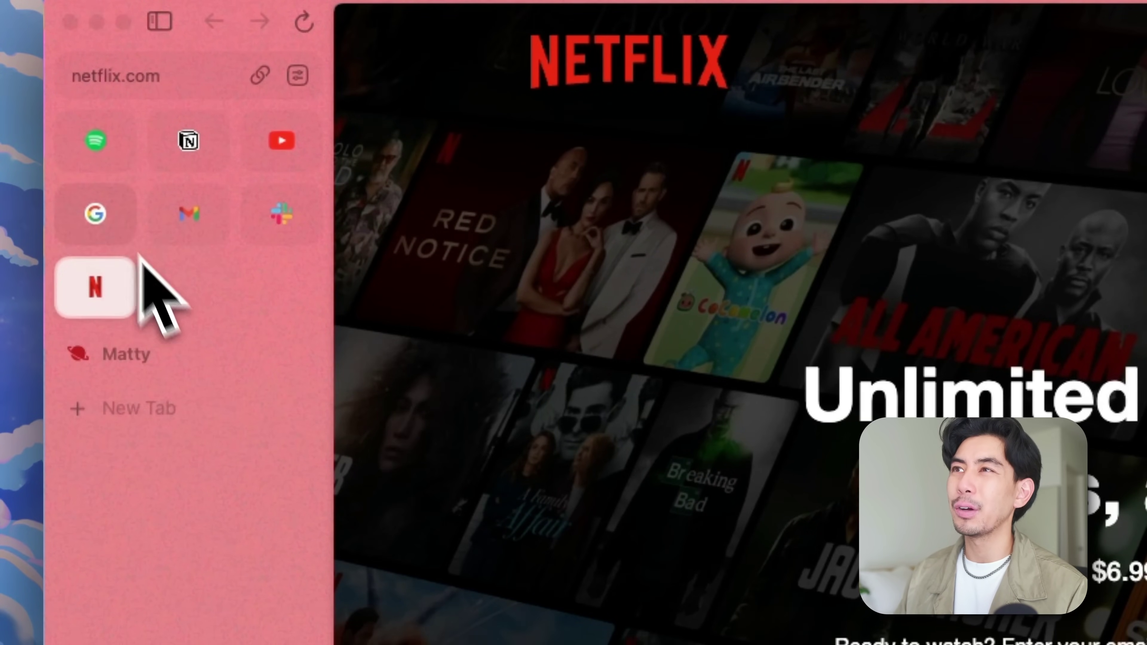
right_click(106, 219)
left_click(189, 569)
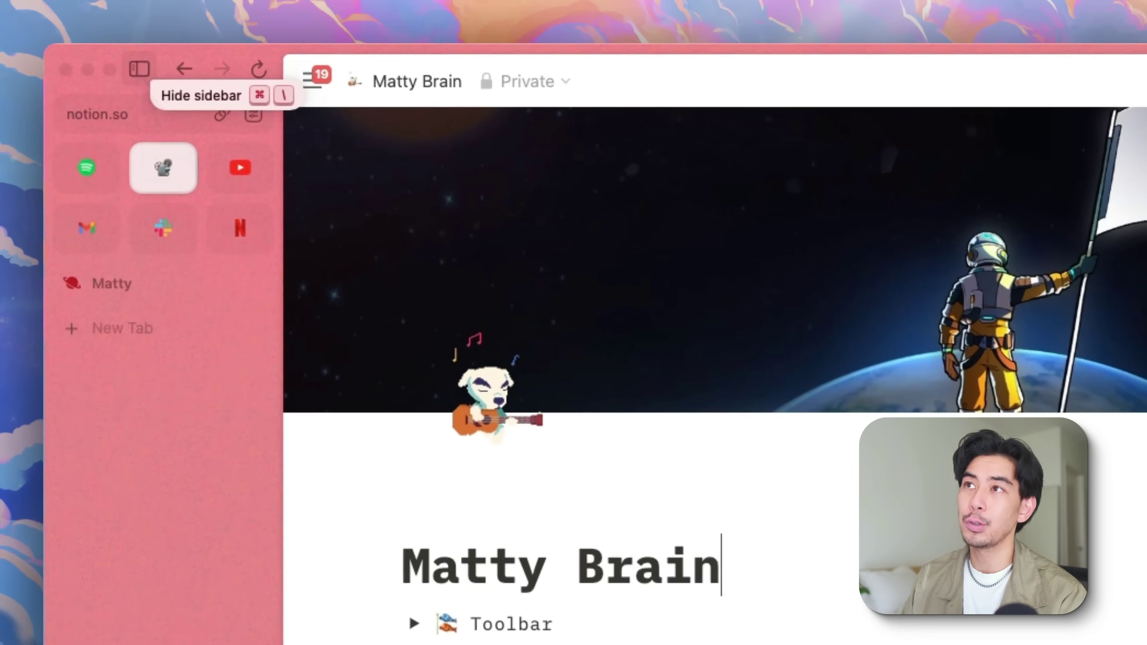
Hide the browser sidebar, then pin it back open
left_click(140, 69)
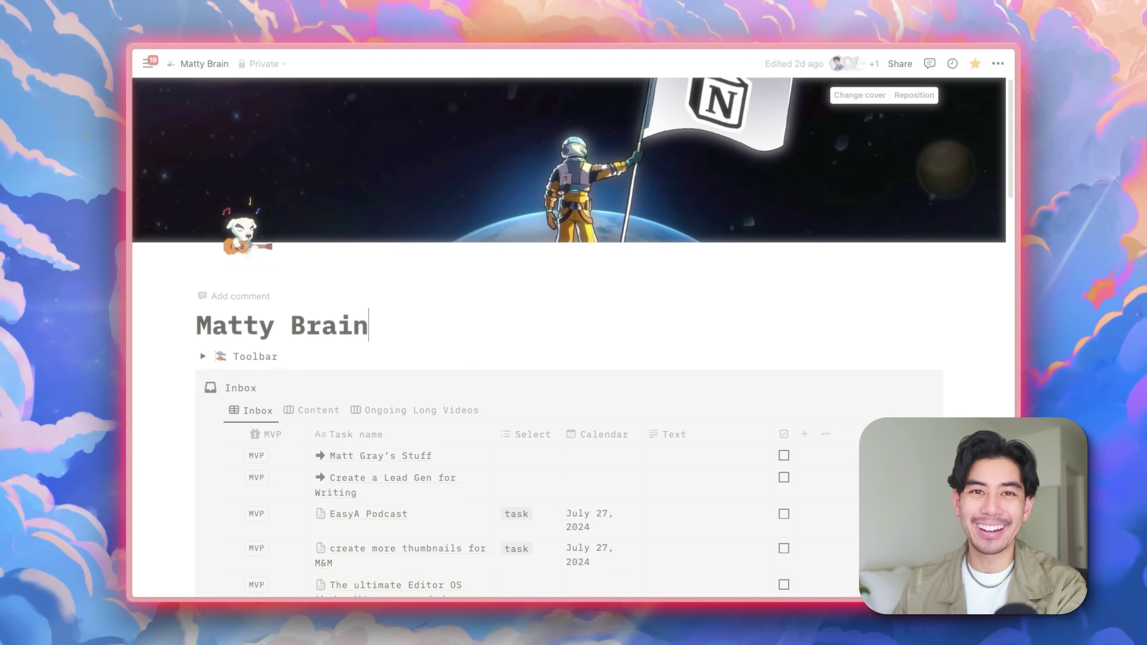
mouse_move(116, 333)
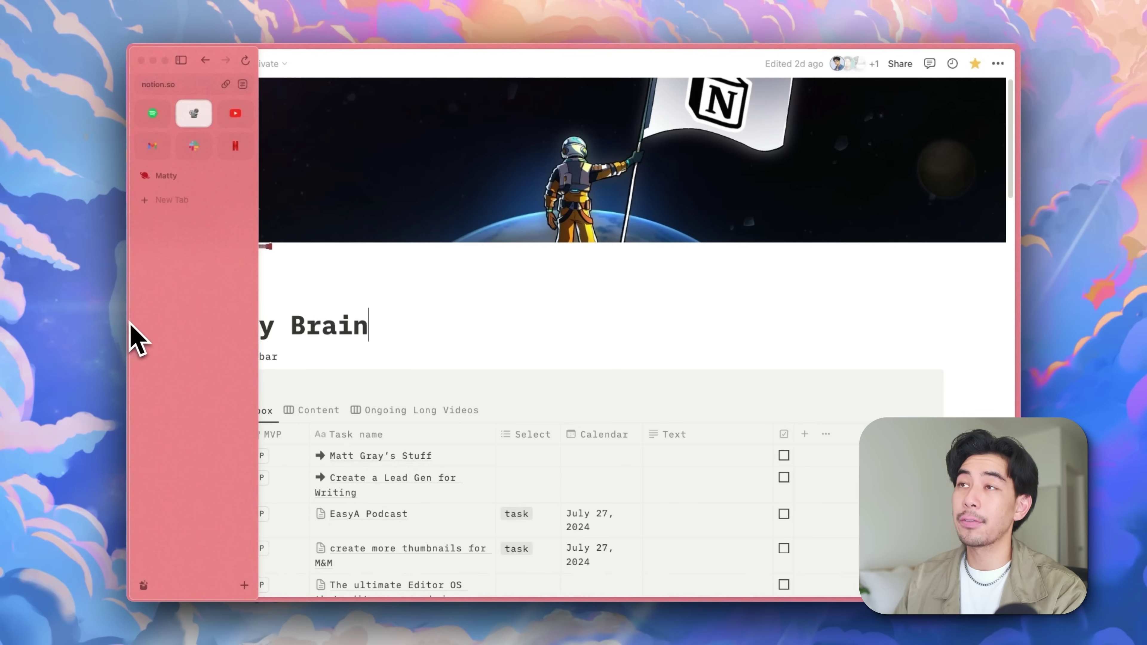
left_click(183, 61)
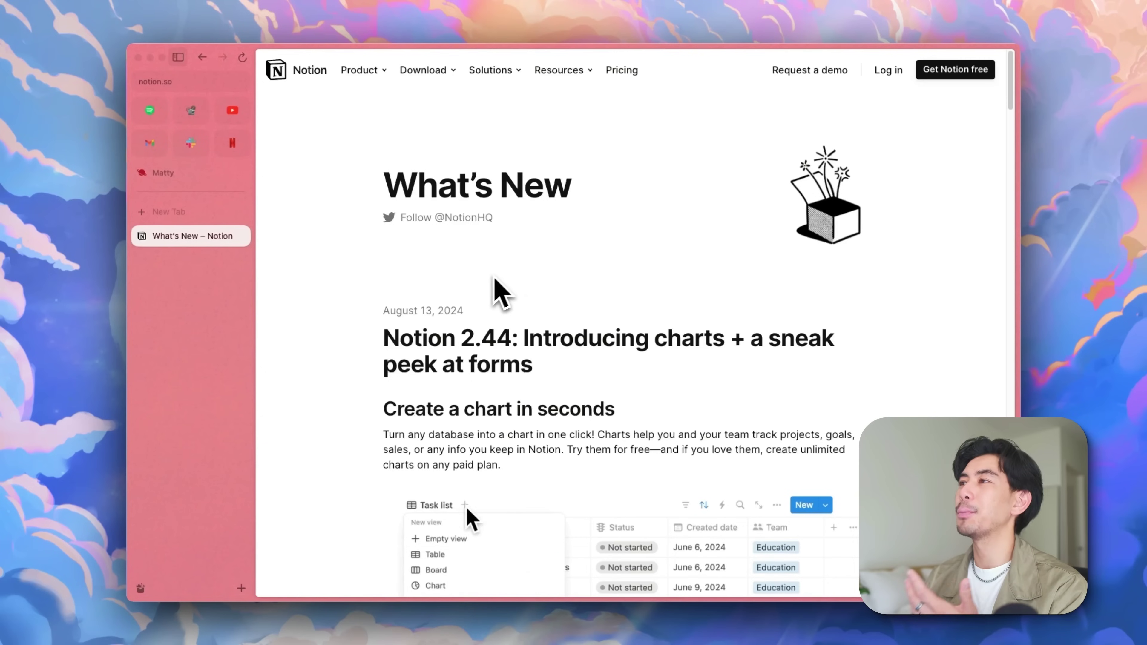
Close Notion's What's New tab and keep the Notion sidebar docked
scroll(494, 289, "down", 10)
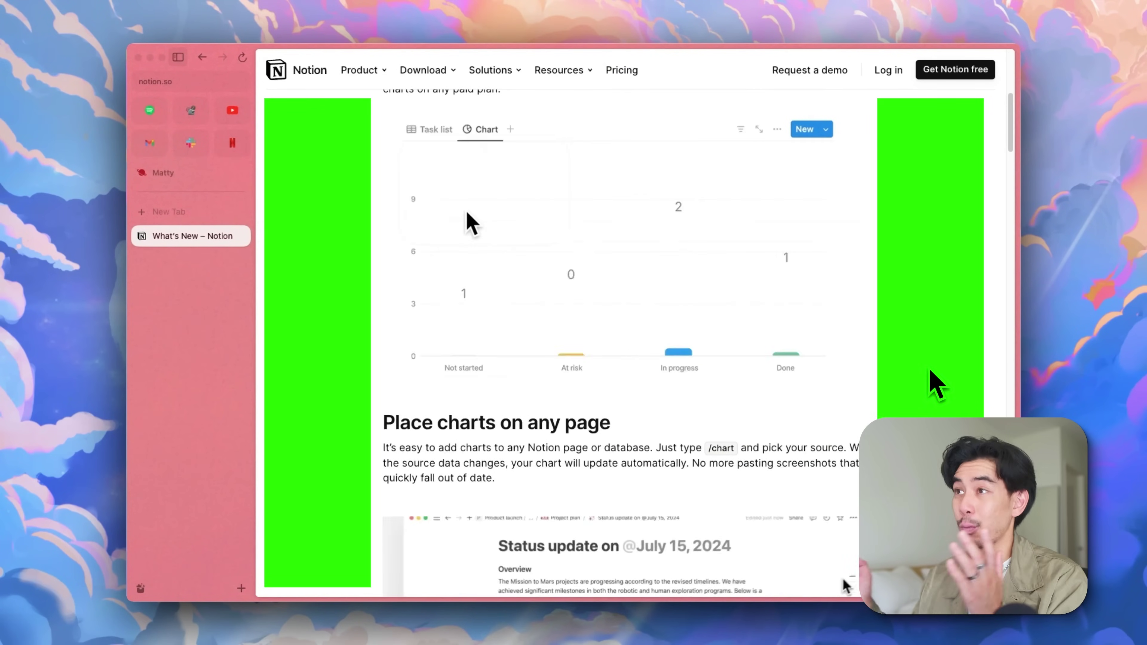
scroll(935, 384, "up", 10)
left_click(239, 236)
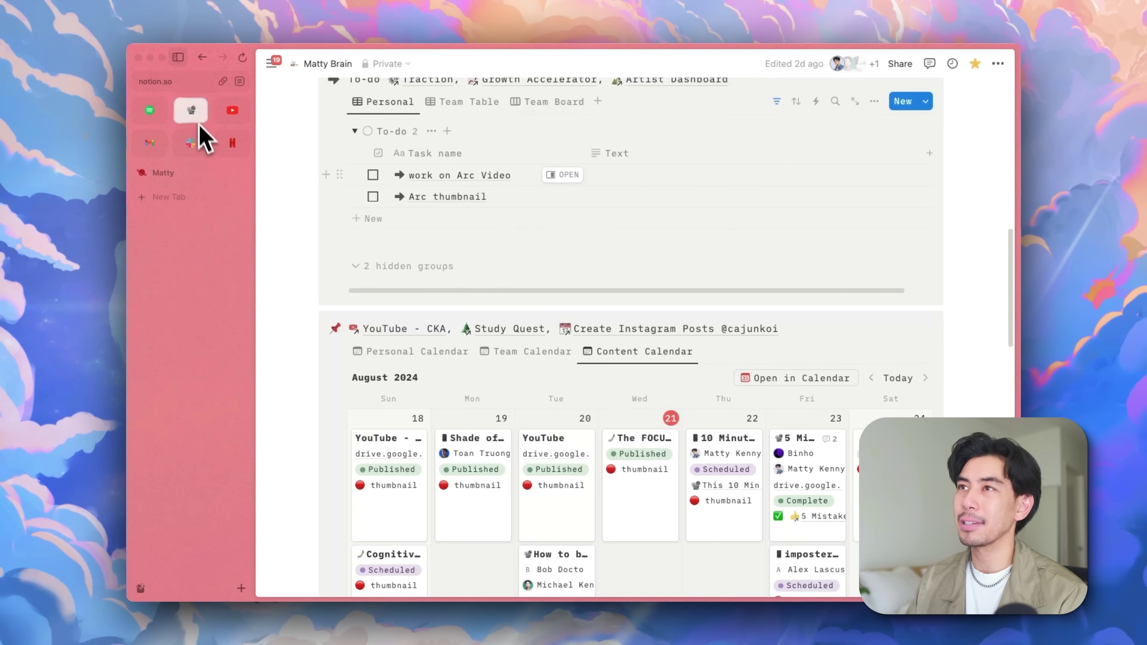
left_click(271, 63)
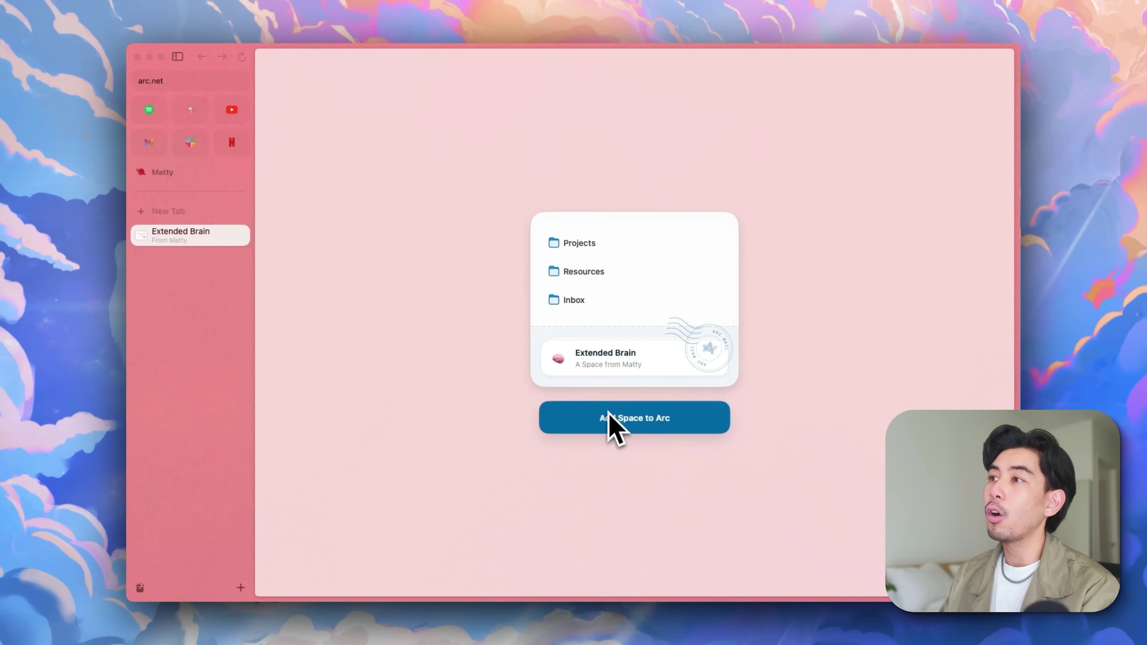
Add the shared Extended Brain space from its invitation card
left_click(632, 427)
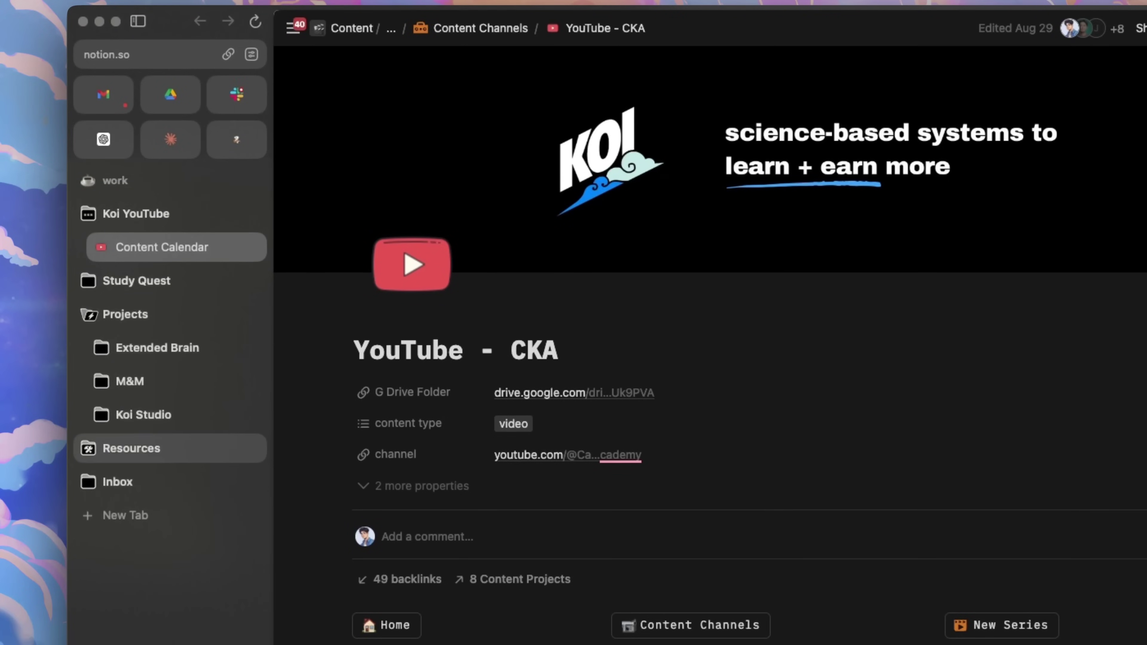
Expand the Resources folders in the first two spaces, then switch to the Extended Brain space
left_click(131, 448)
scroll(172, 508, "down", 2)
key("ctrl+2")
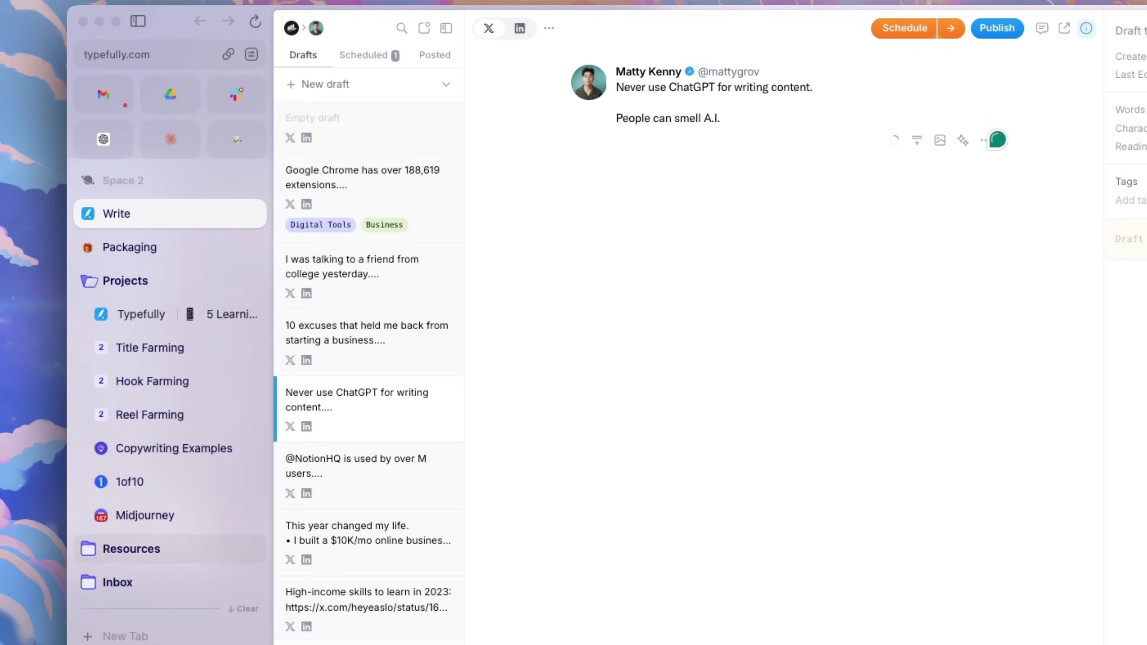
left_click(127, 546)
scroll(173, 420, "down", 2)
scroll(171, 558, "down", 1)
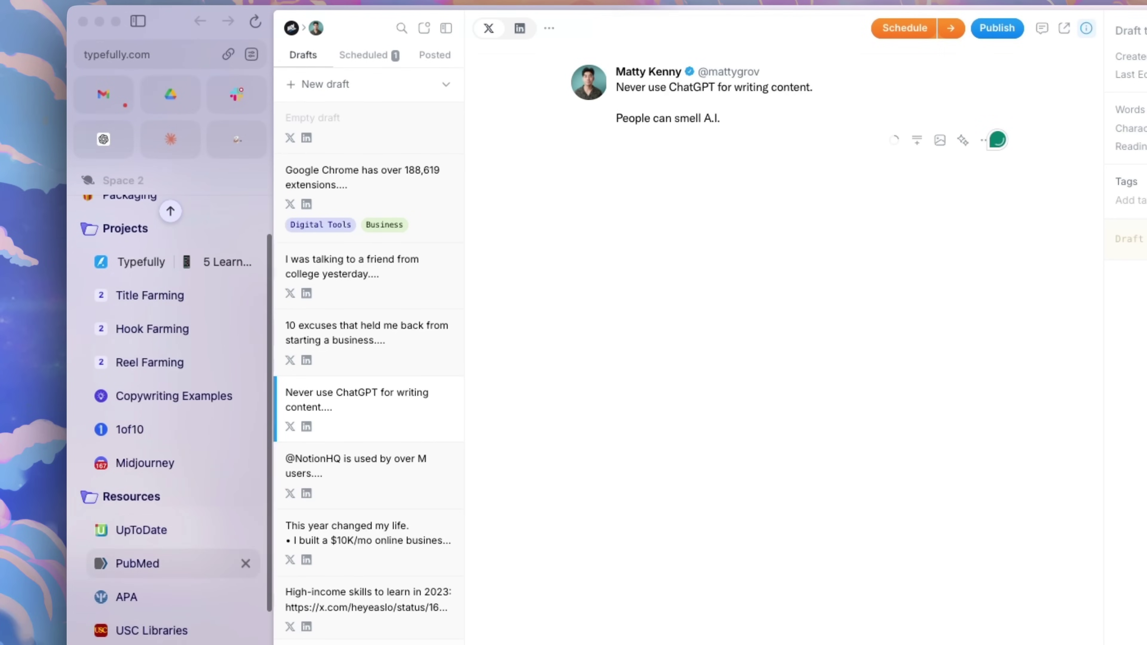
key("ctrl+3")
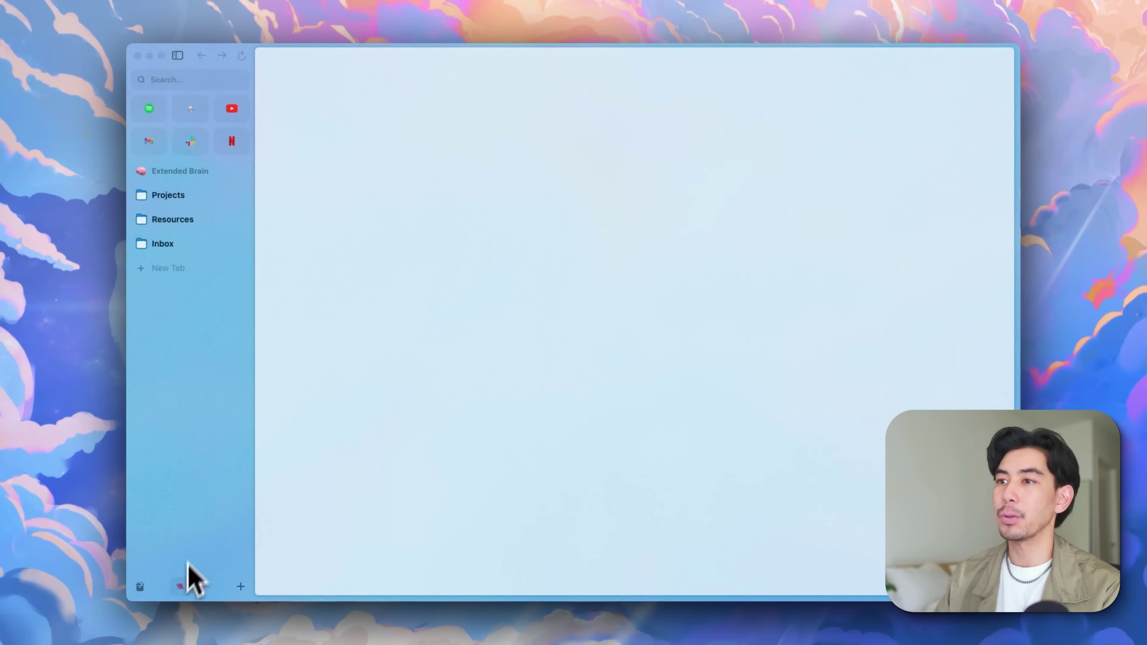
left_click(180, 586)
Add three copies of the Extended Brain space to Arc
left_click(659, 427)
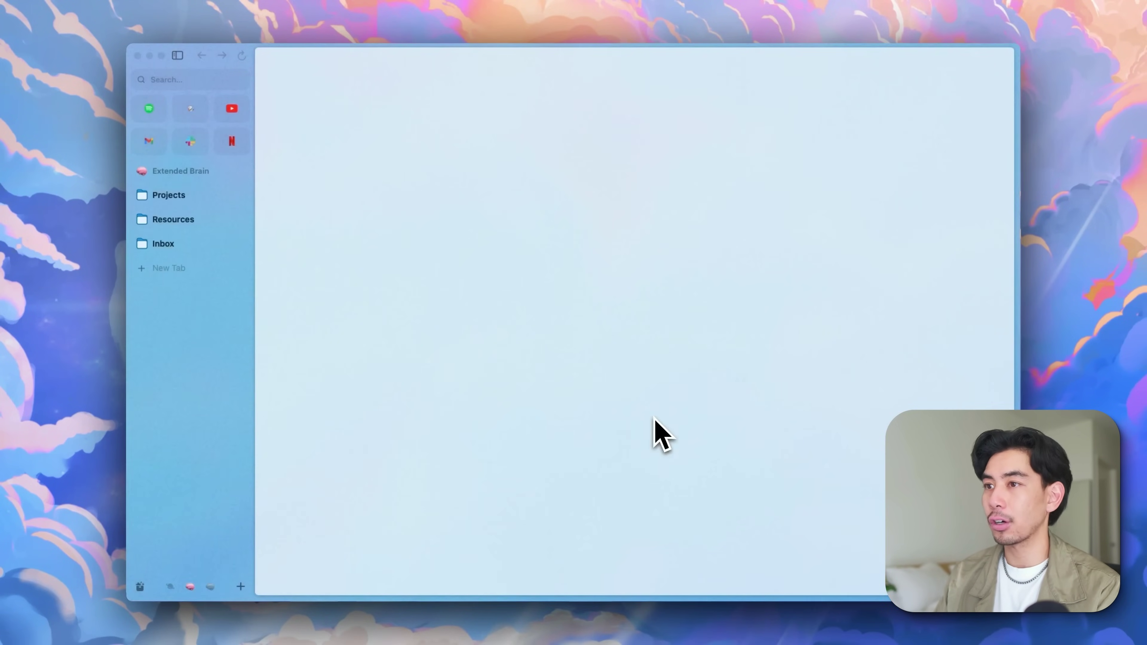
left_click(180, 587)
left_click(619, 429)
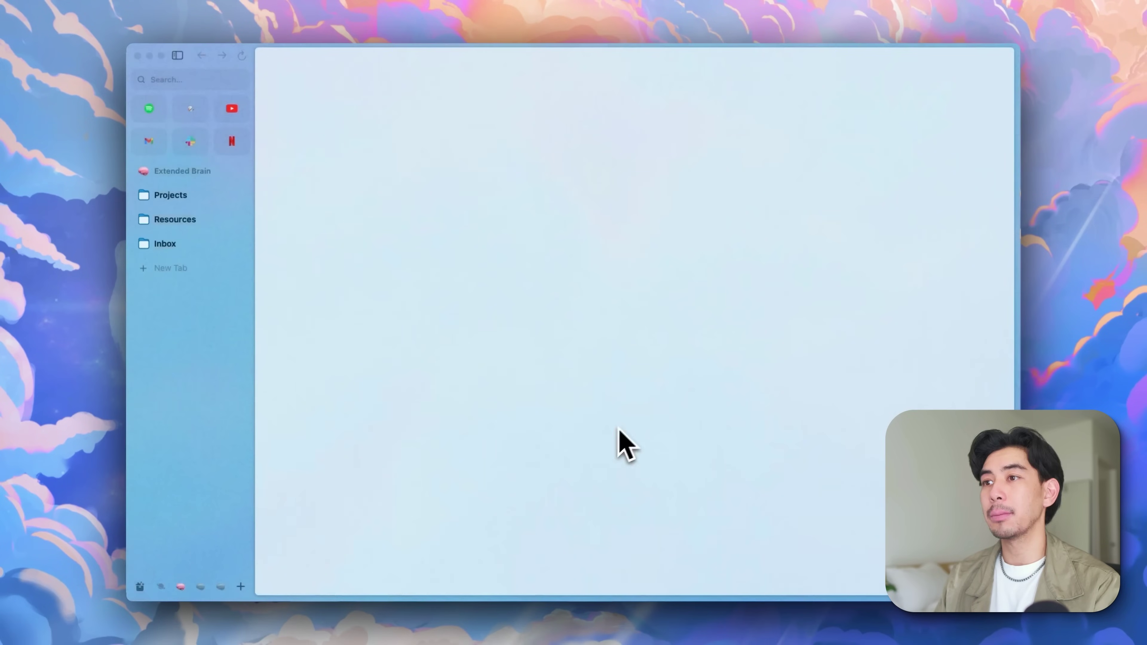
Rename the copied spaces to Club Org and Chill
right_click(184, 589)
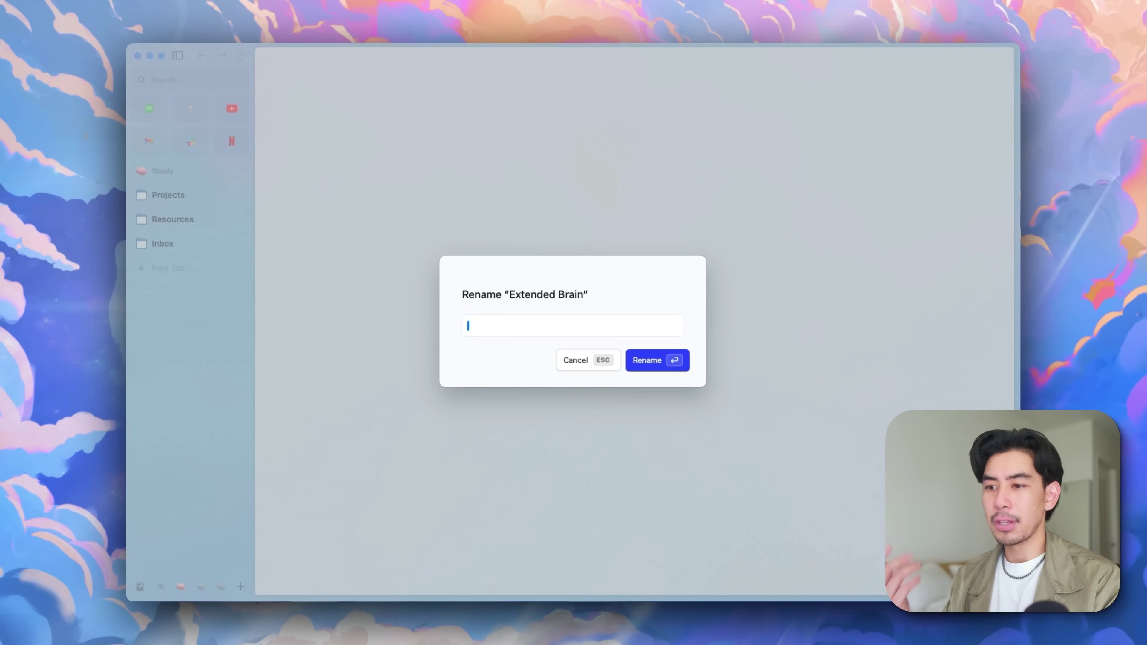
key("Return")
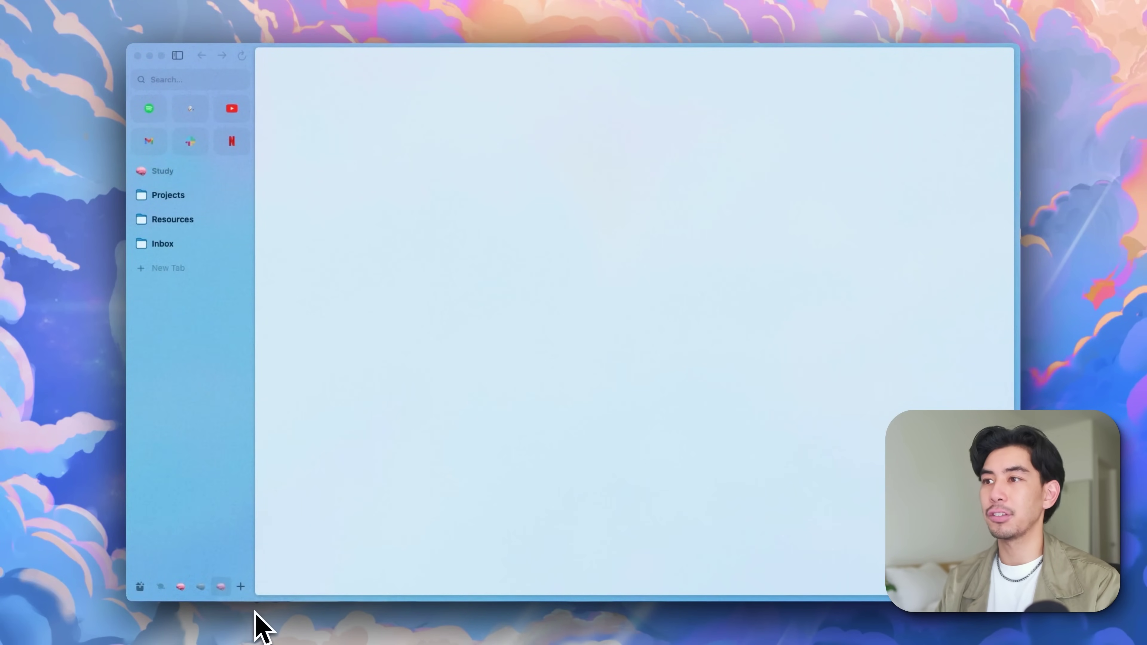
type("Chil")
key("Return")
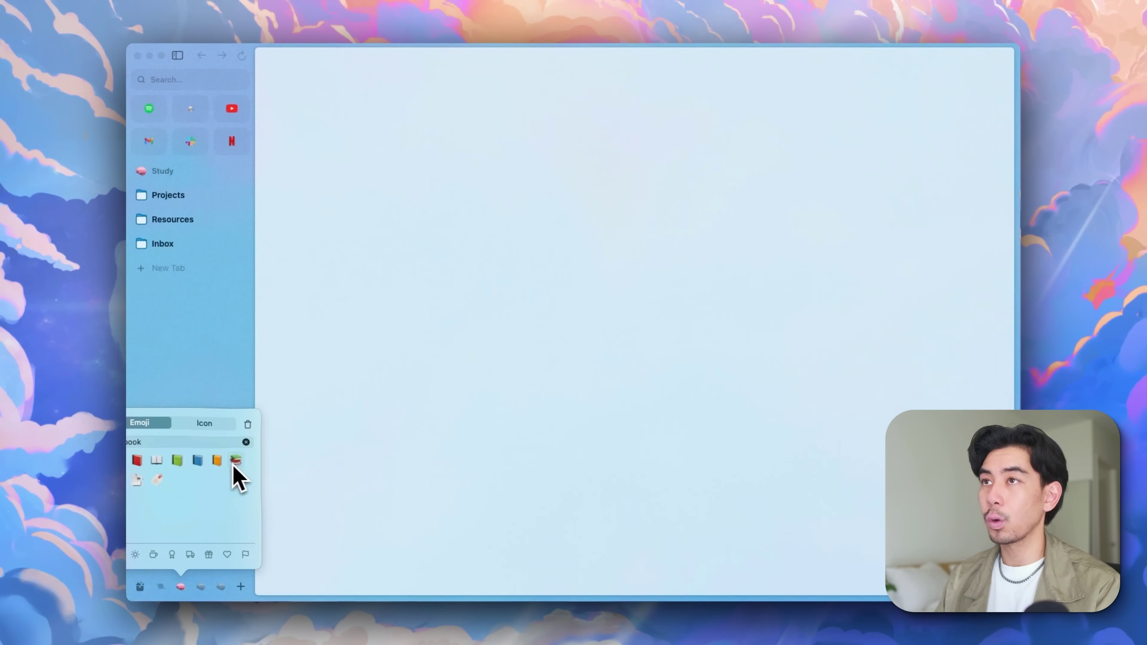
Give the fourth space a folder emoji icon and the fifth a disk emoji
key("Escape")
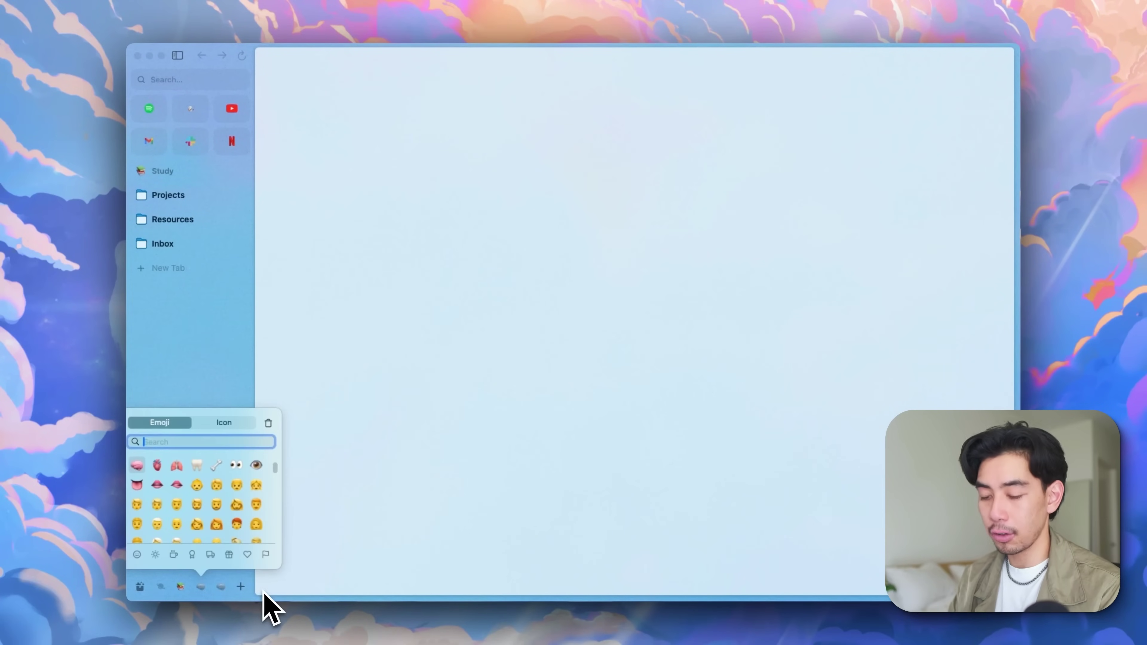
key("Return")
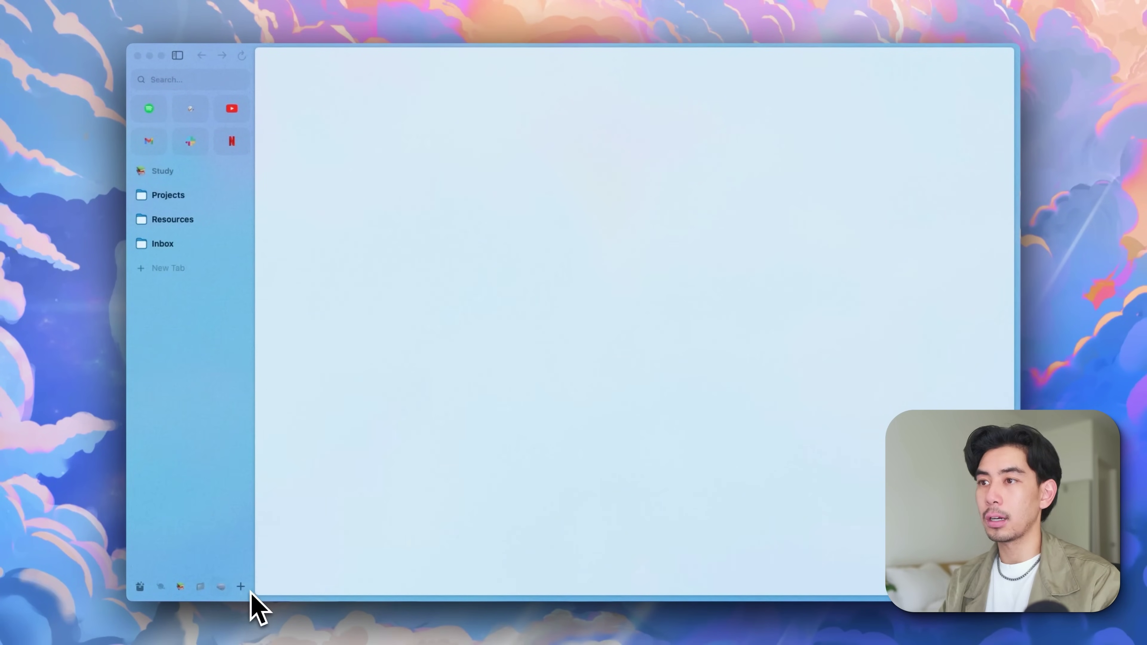
left_click(221, 586)
type("disk")
key("Return")
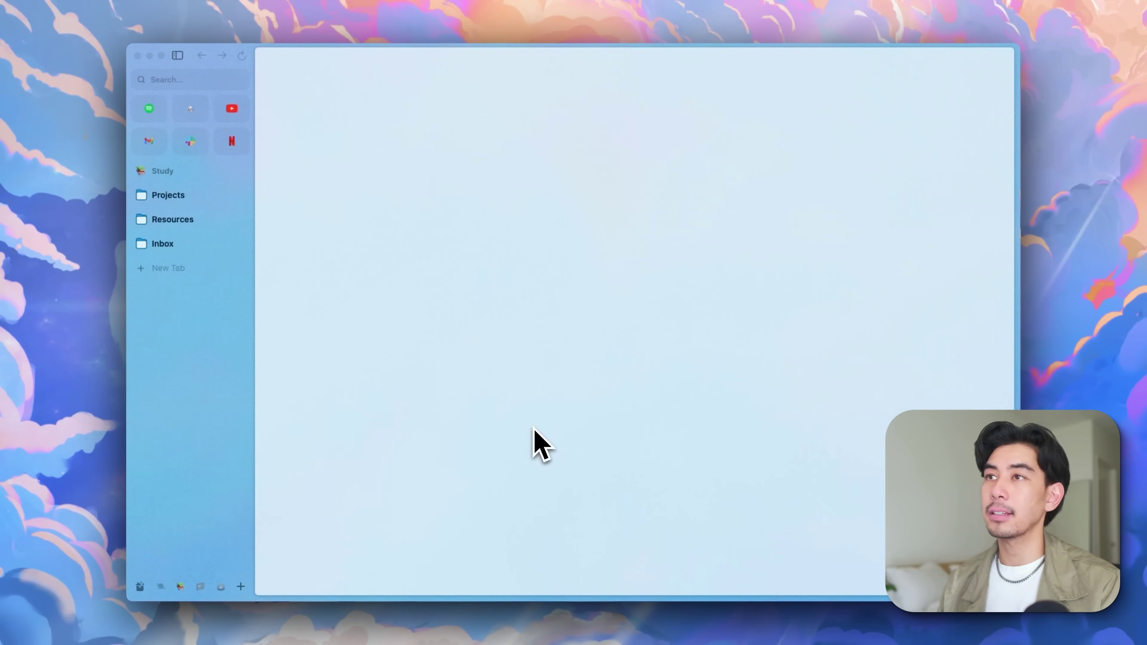
Switch among the Chill, Study, Club Org and purple spaces, ending on Chill
left_click(220, 586)
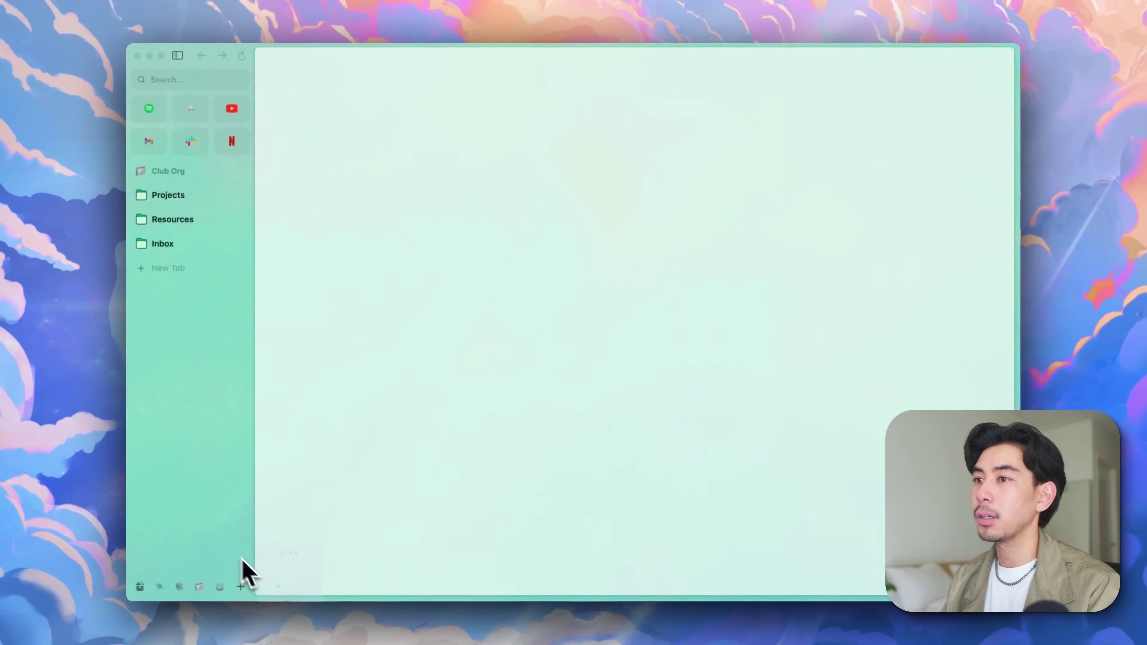
left_click(180, 586)
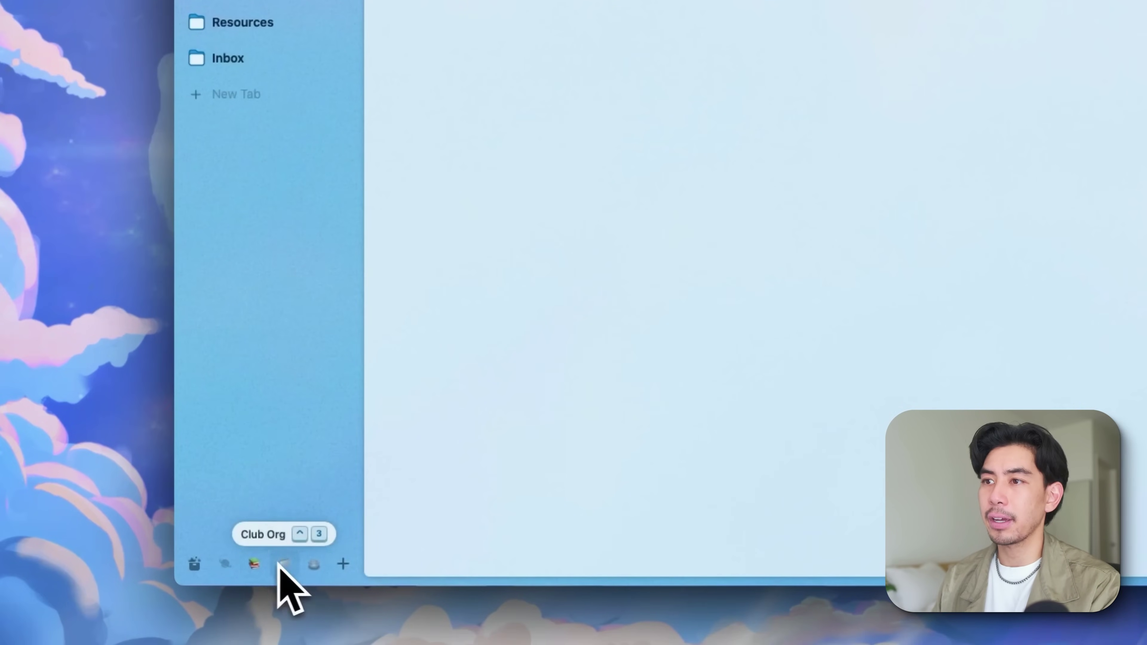
left_click(202, 587)
left_click(253, 565)
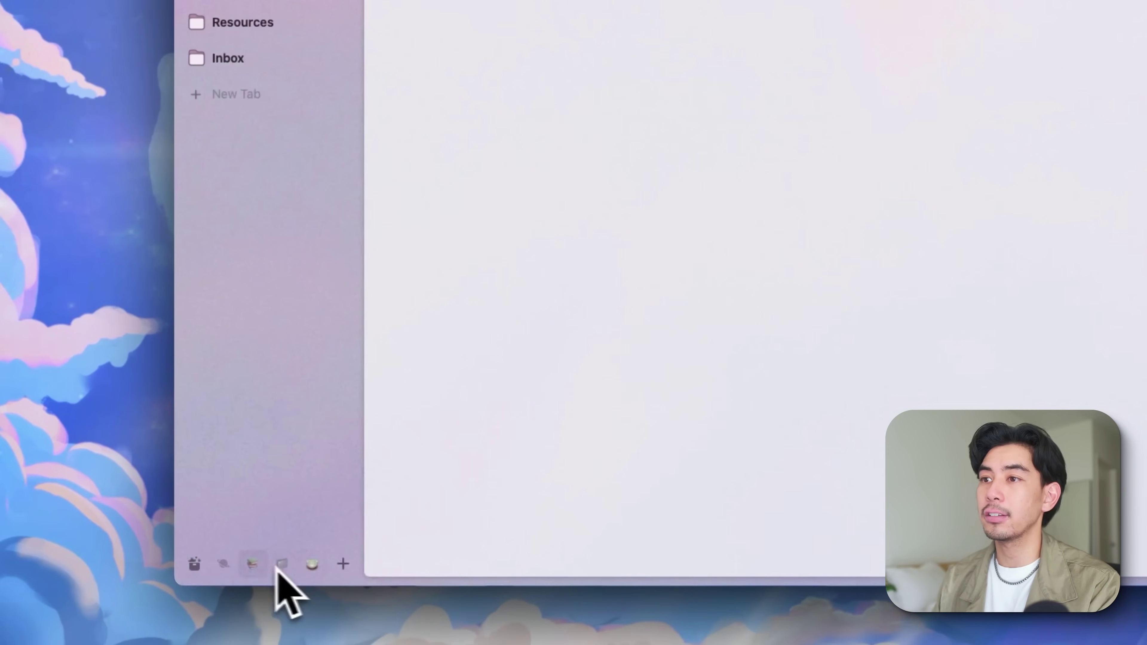
left_click(310, 564)
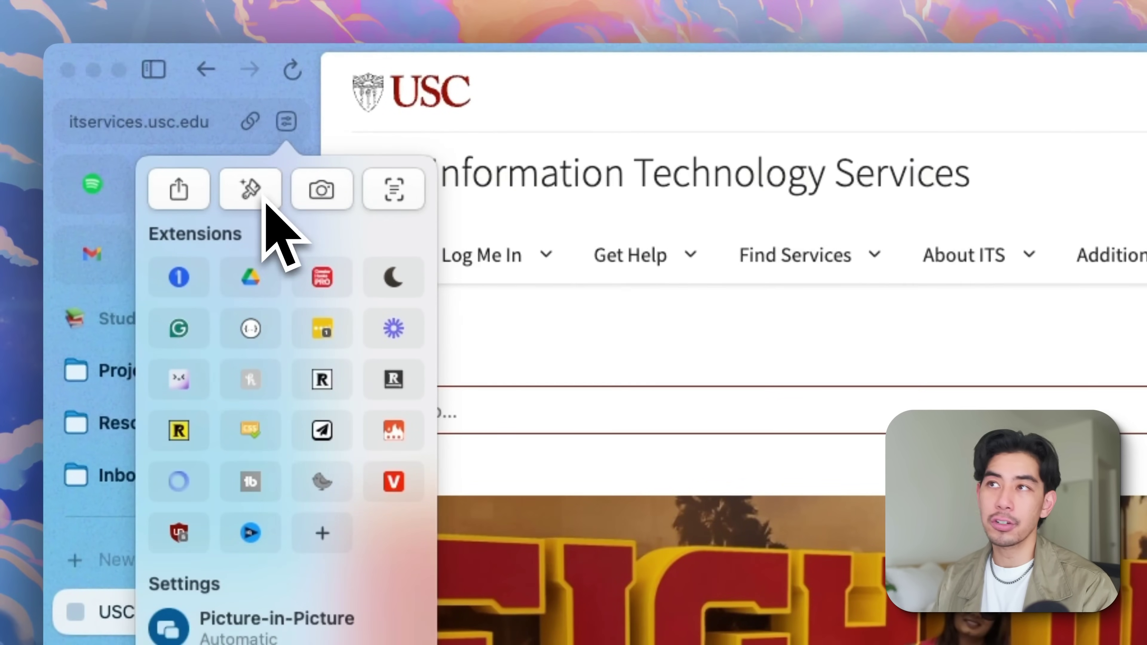
Boost the USC page with a dark maroon colour scheme and a monospace font
left_click(263, 199)
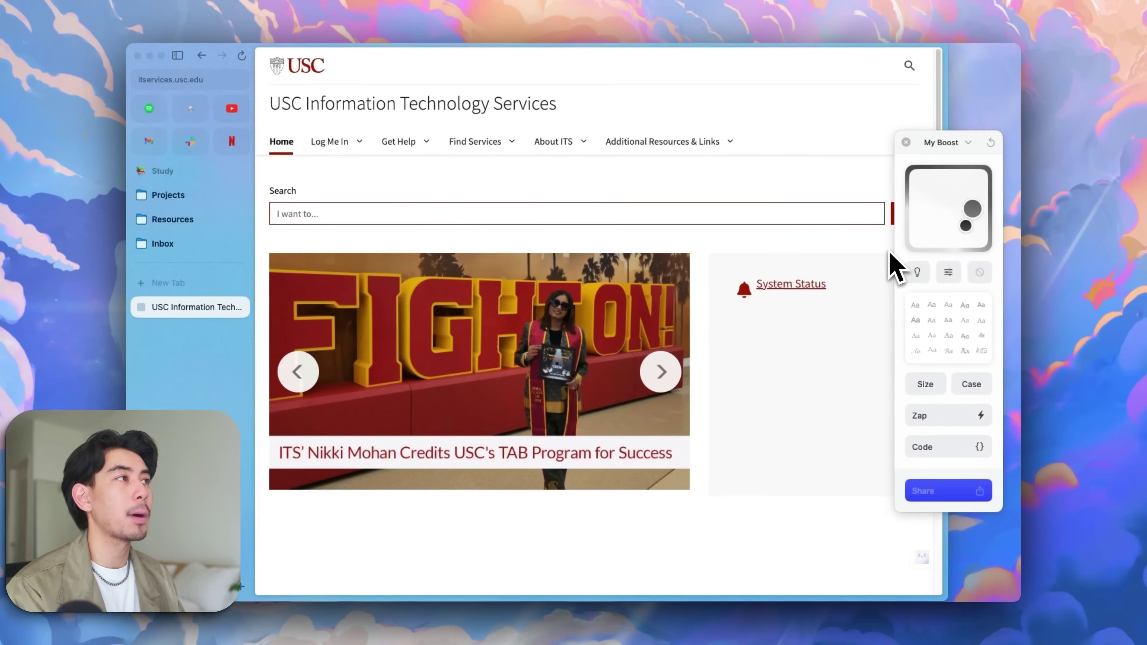
left_click(960, 195)
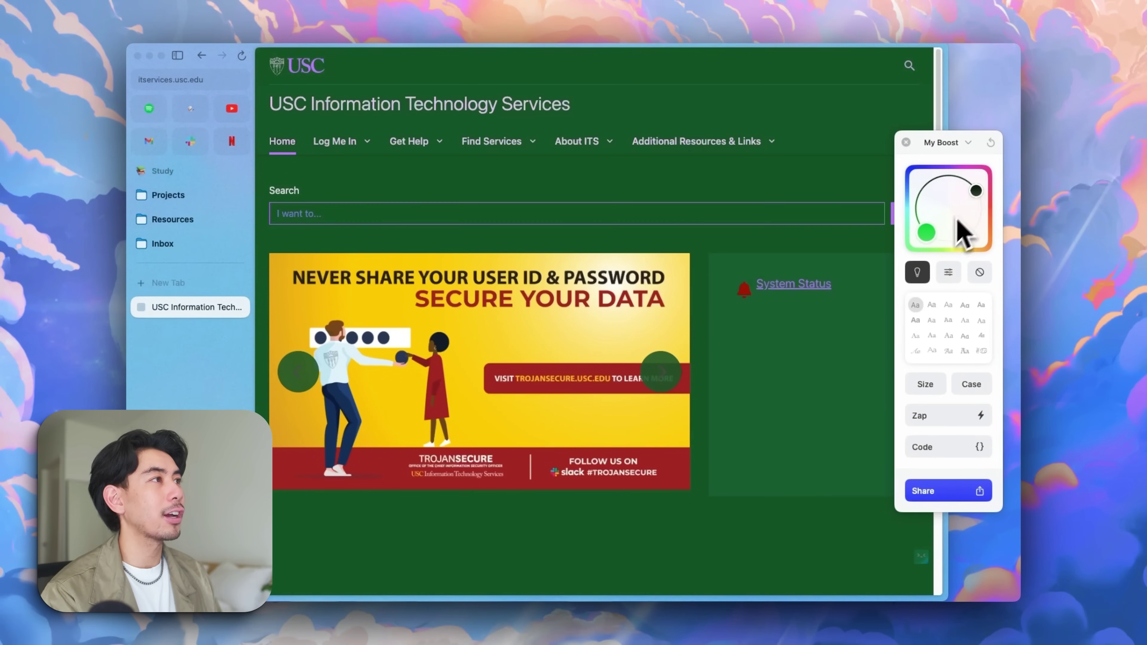
left_click_drag(960, 230, 957, 206)
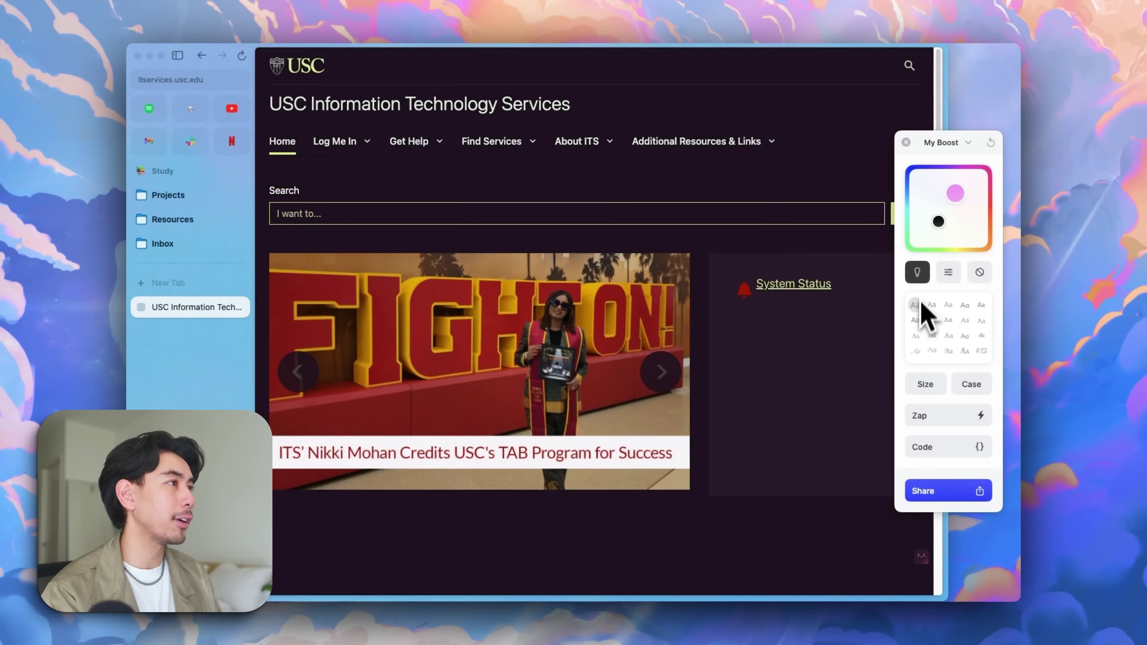
left_click(948, 321)
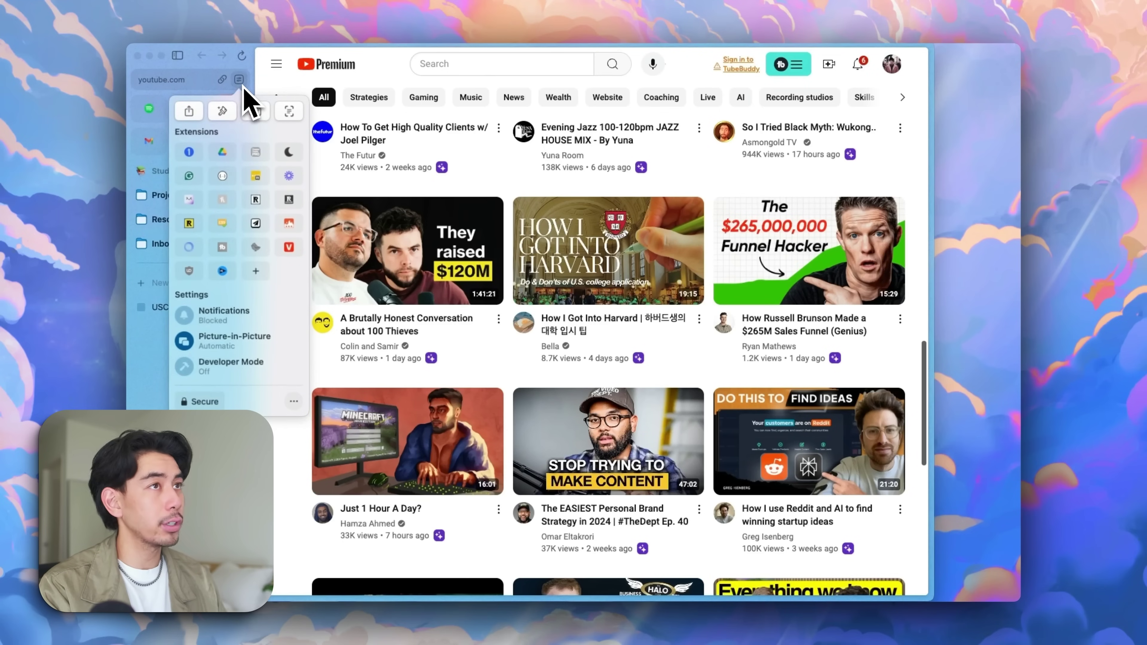
Create a YouTube boost with zapping on and remove the Shorts sidebar entry
left_click(224, 114)
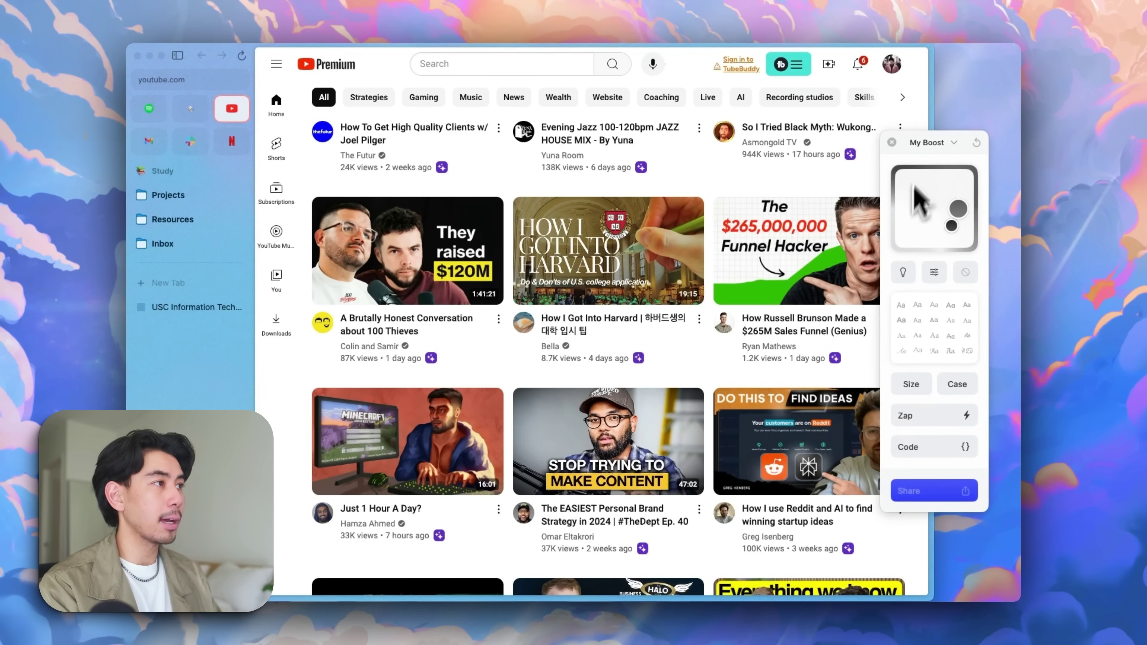
left_click(962, 418)
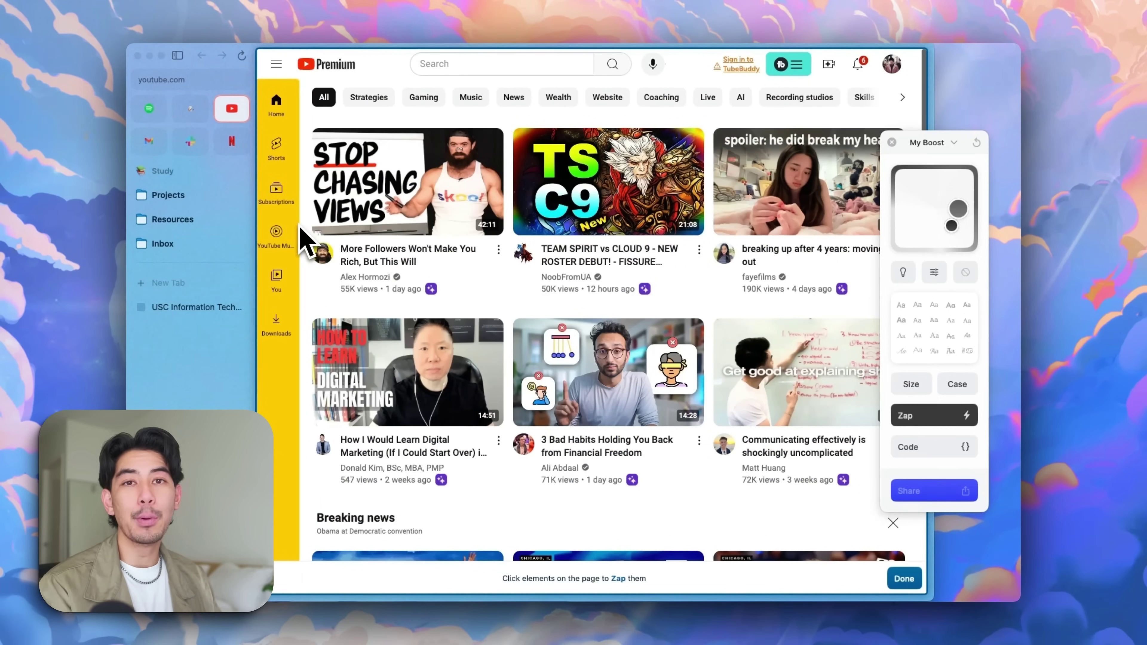
left_click(299, 240)
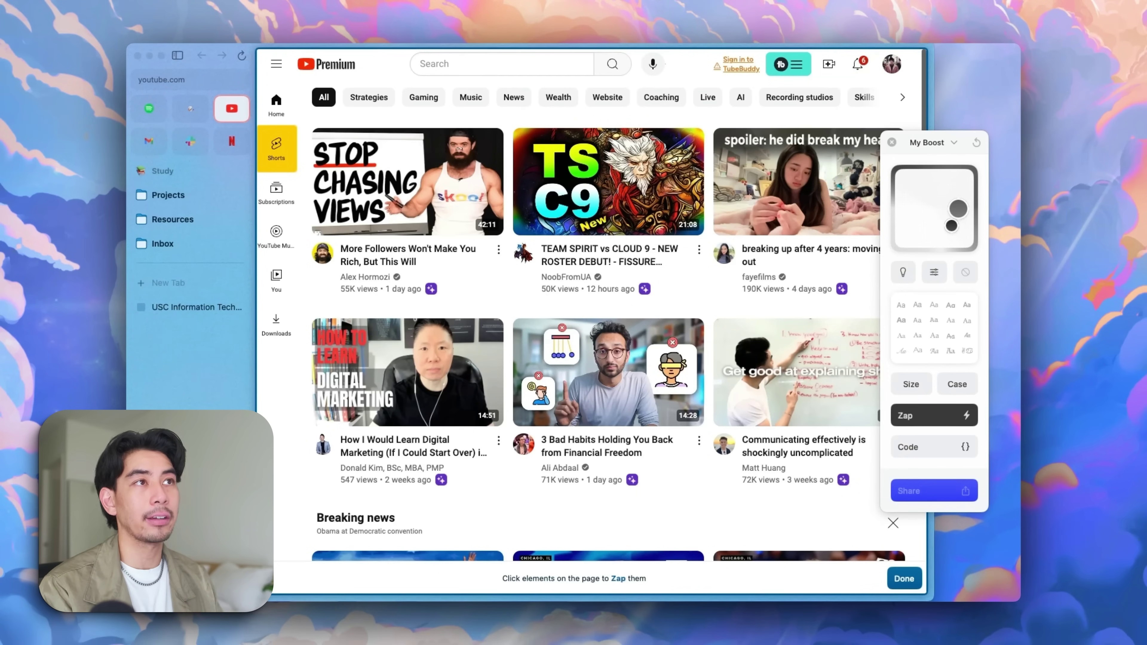
left_click(276, 149)
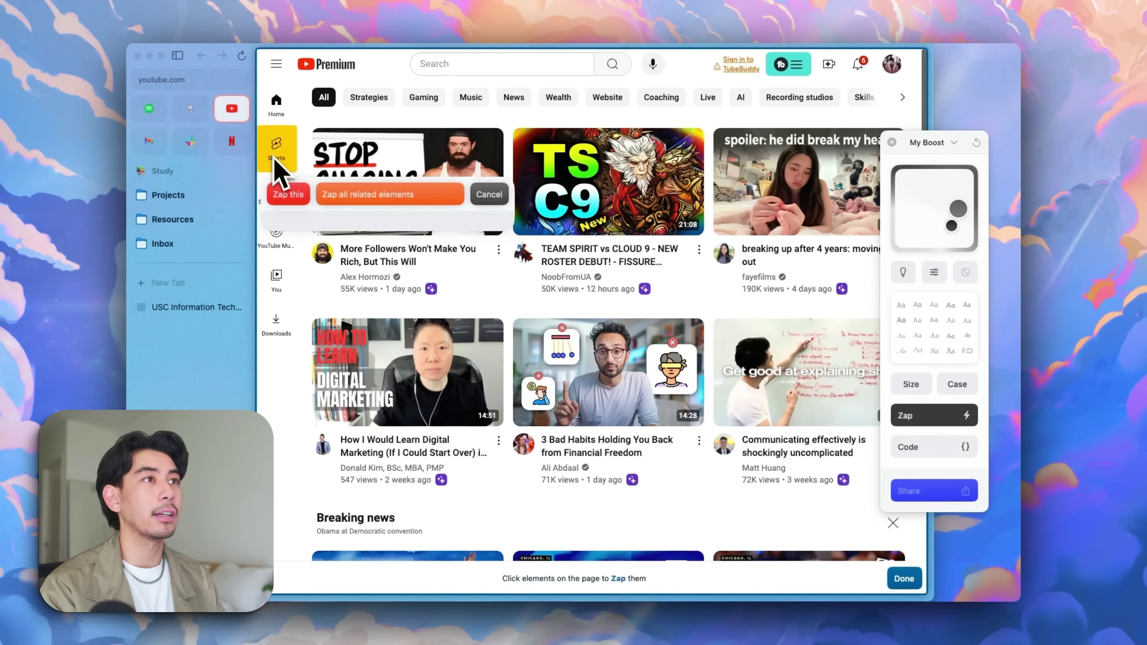
left_click(292, 200)
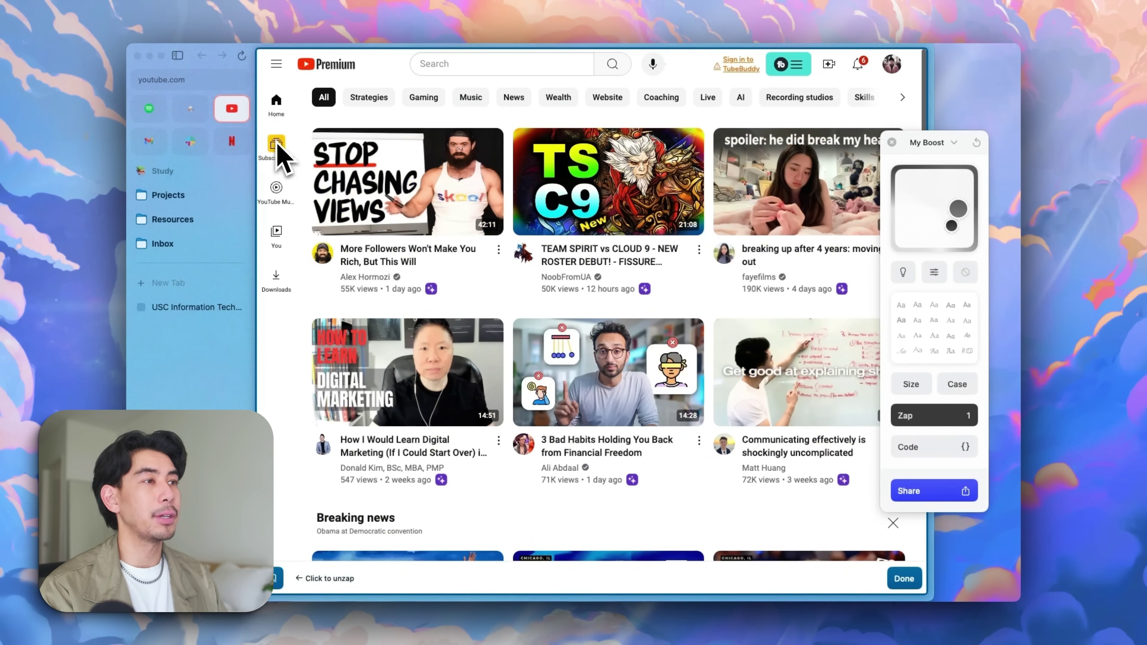
Zap the Breaking news and YouTube Playables sections from the page
scroll(397, 335, "down", 6)
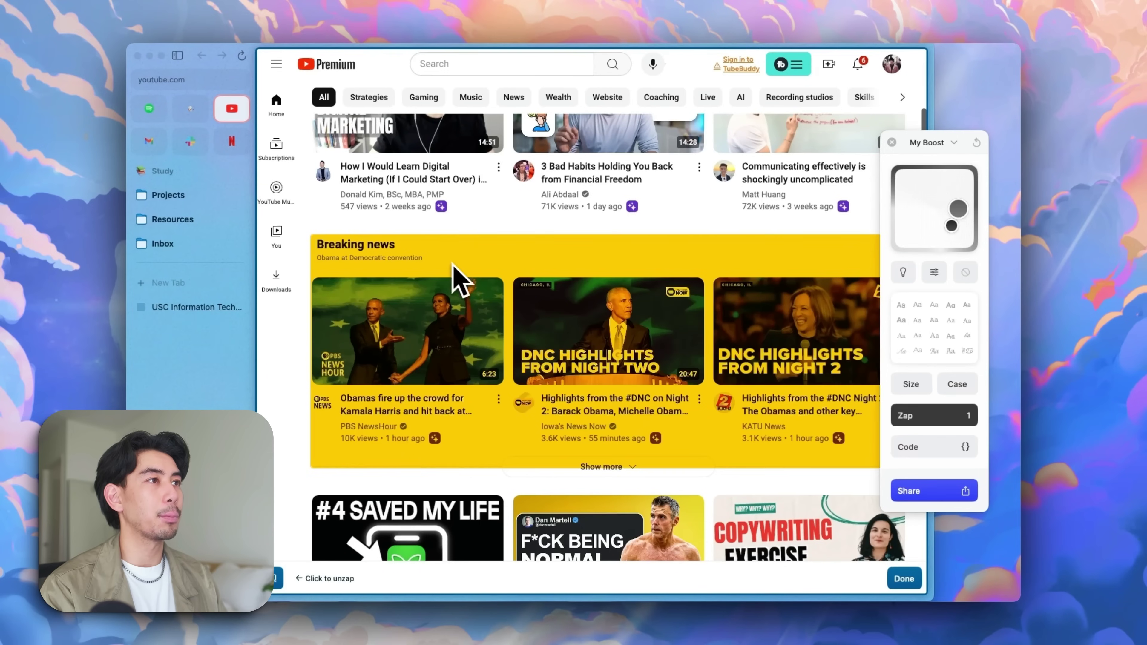
left_click(463, 284)
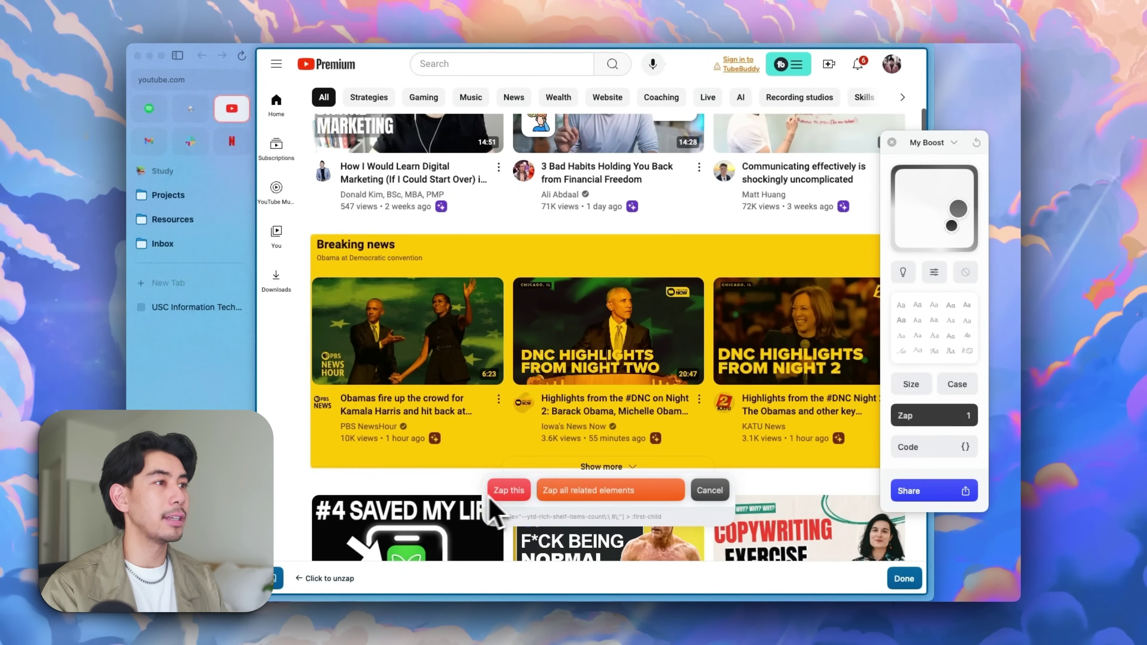
left_click(506, 490)
scroll(496, 497, "down", 5)
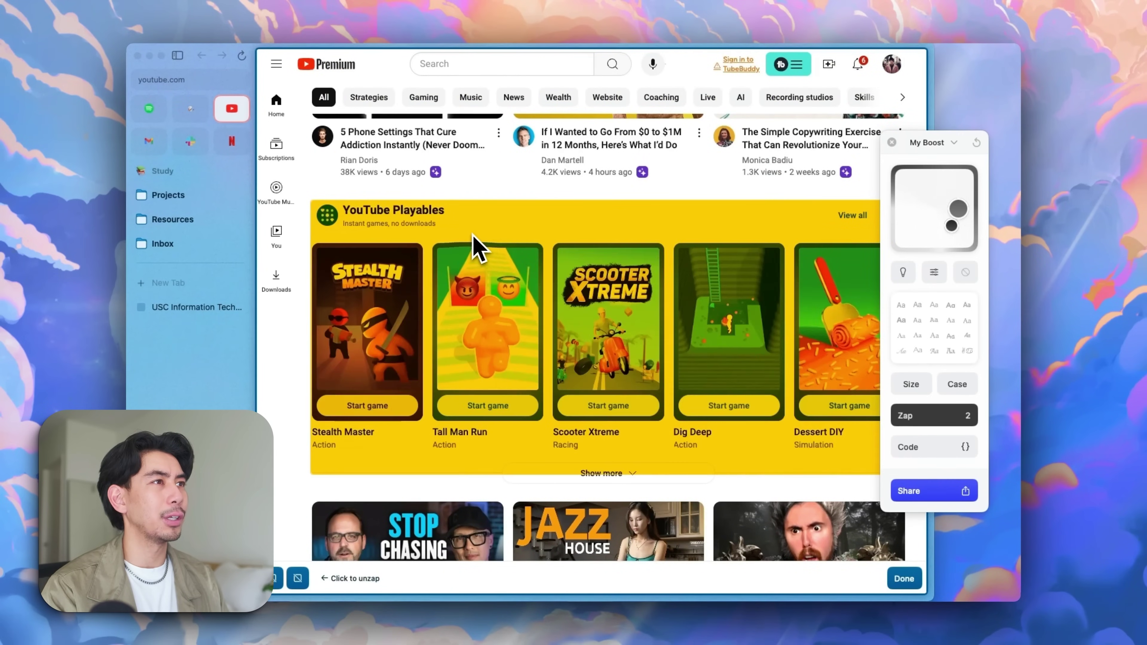
left_click(478, 248)
left_click(512, 505)
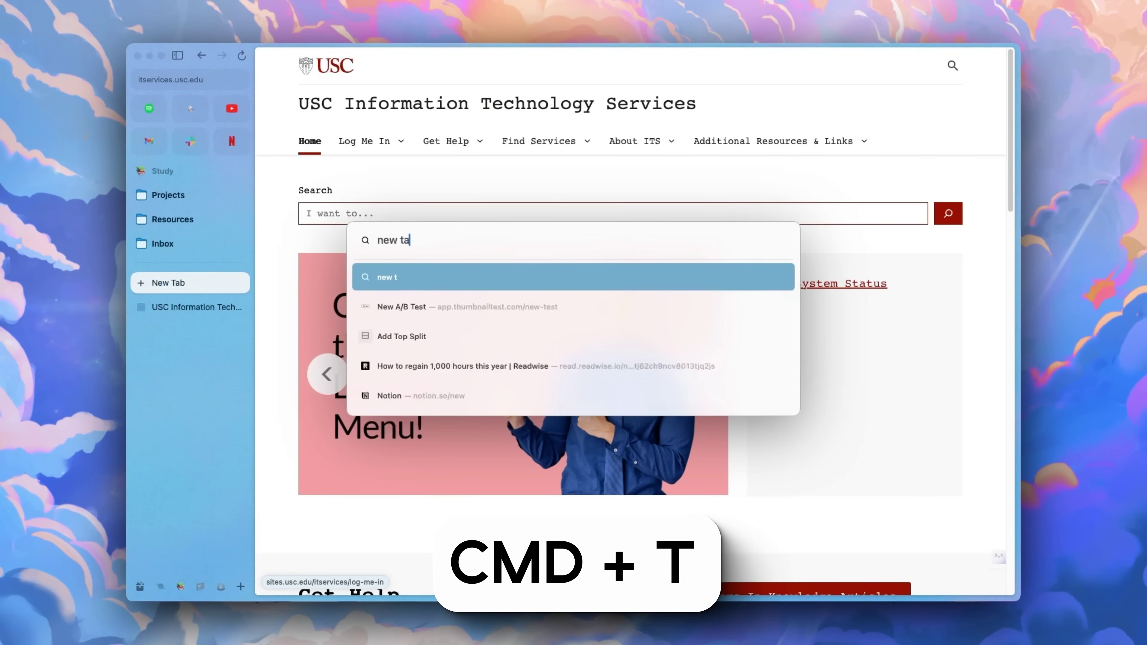
Run the 'new tab' search in a fresh tab, close it, and reopen it
key("Return")
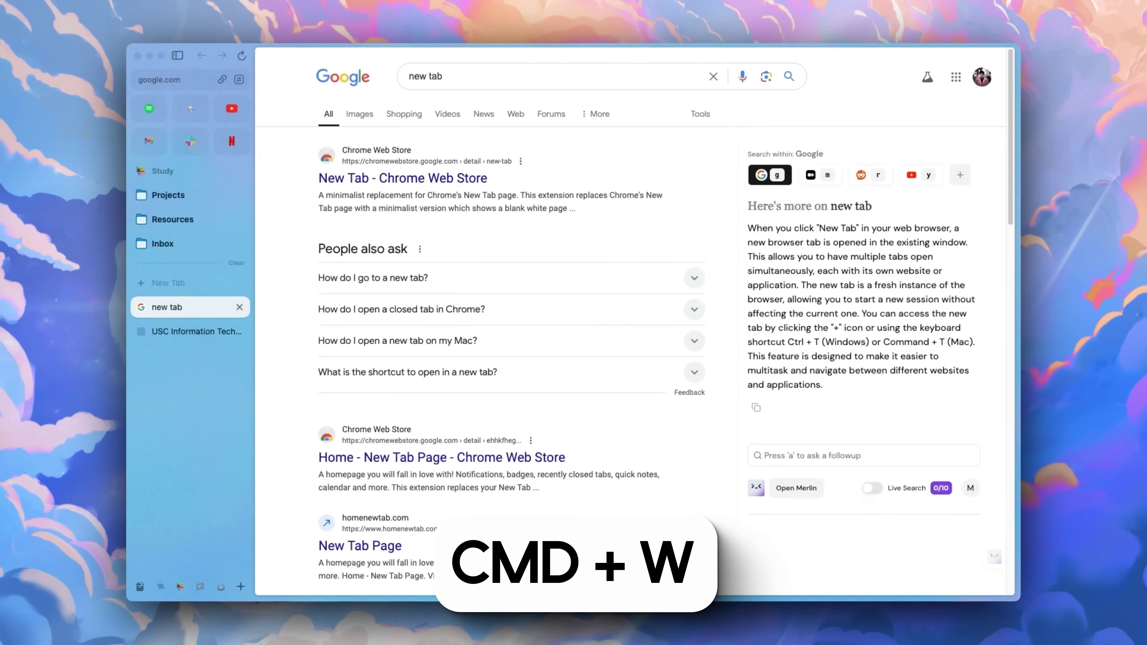
key("super+w")
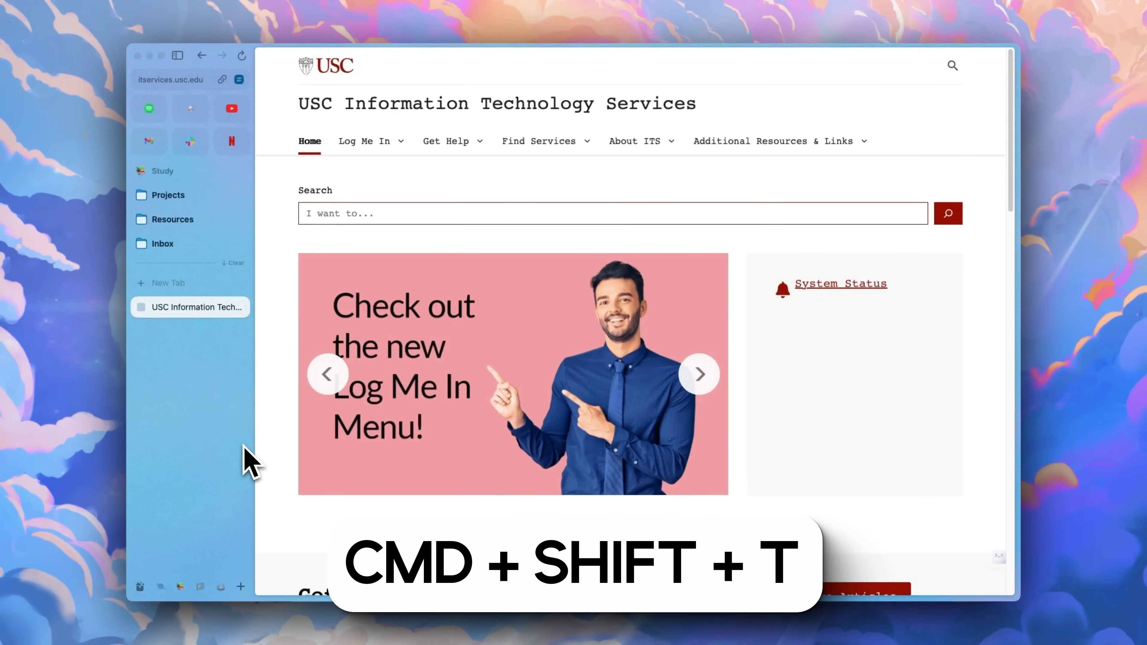
key("super+shift+t")
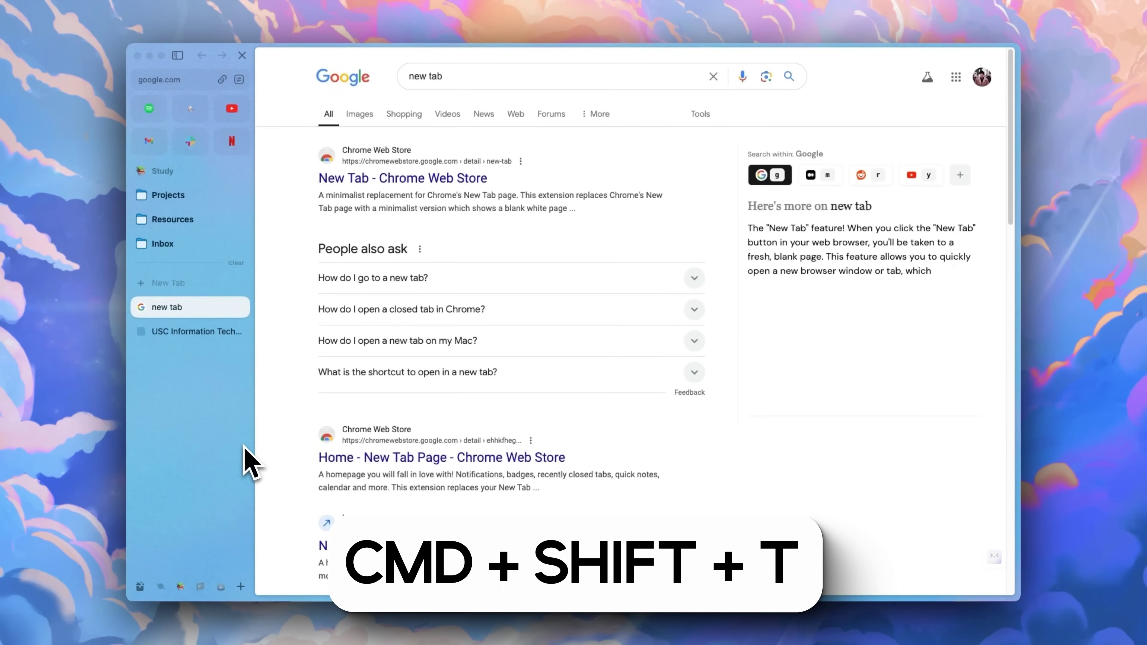
Cycle through tabs and spaces, copy the page address, and toggle the sidebar
key("ctrl+Tab")
key("ctrl+Tab")
key("ctrl+Tab")
key("ctrl+Tab")
key("ctrl+Tab")
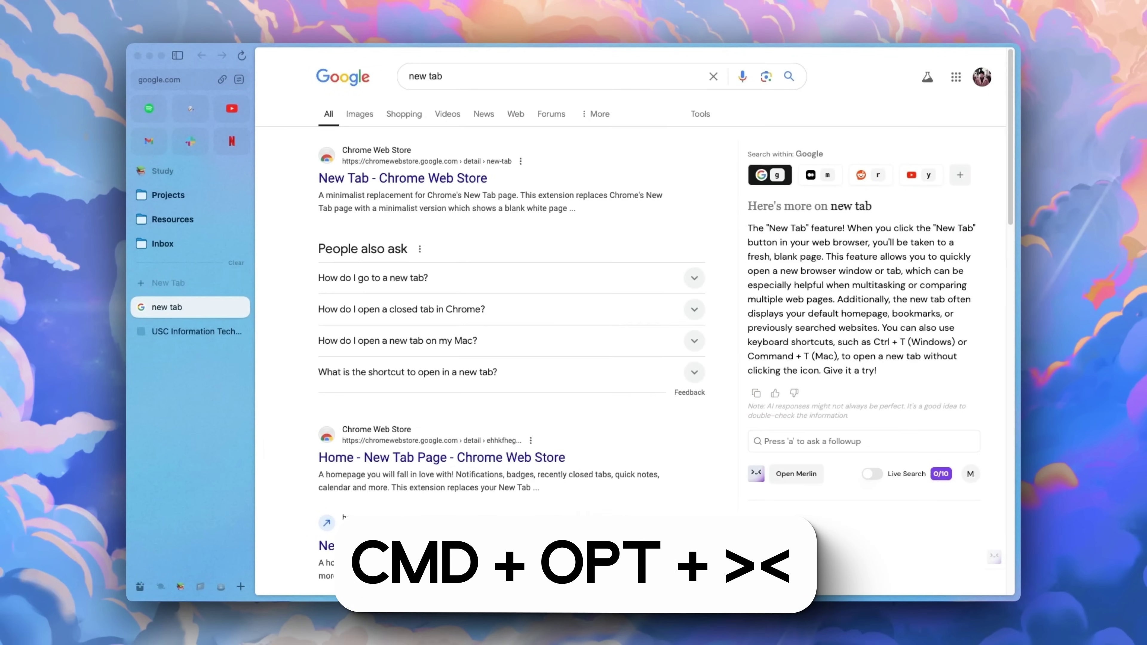
key("super+alt+Right")
key("super+alt+Right")
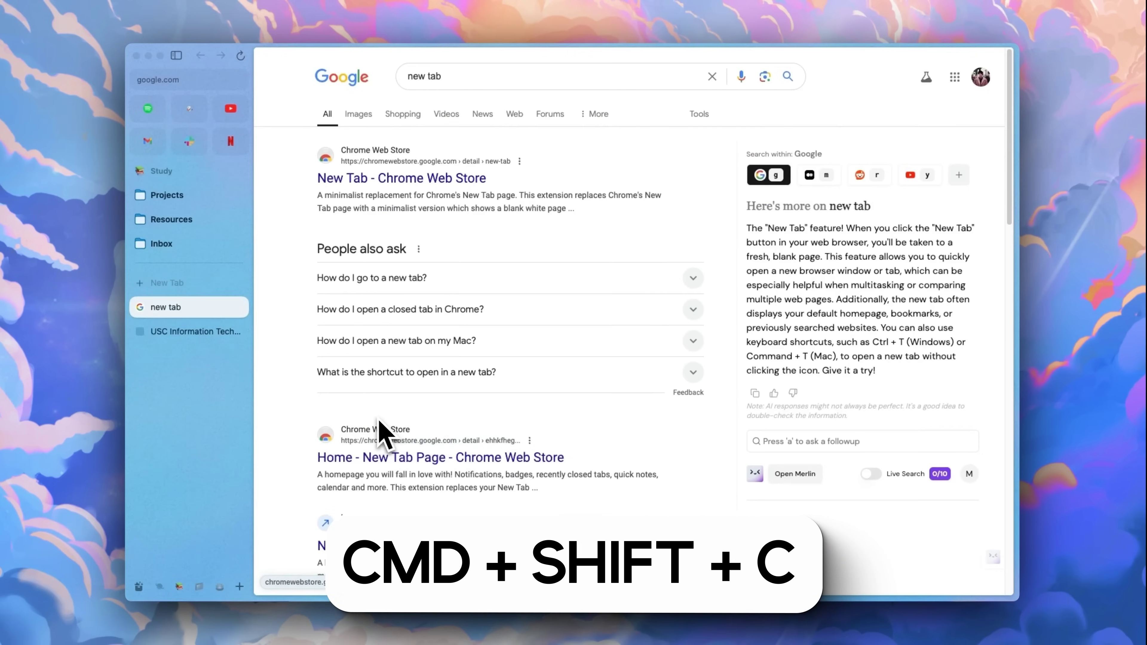
key("super+shift+c")
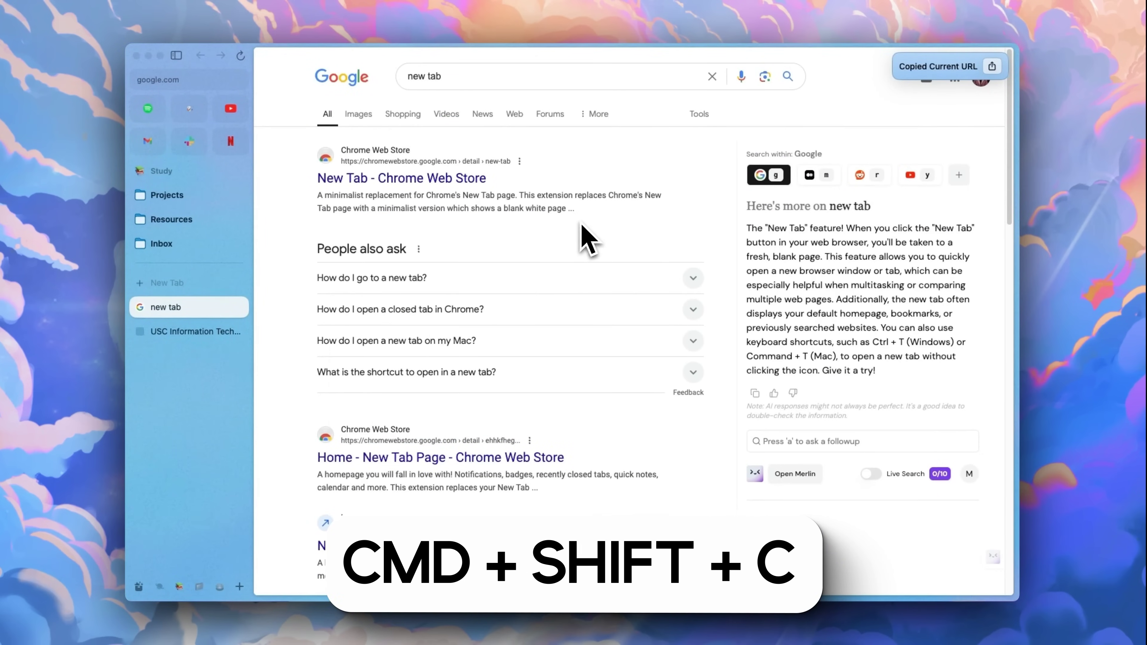
key("super+s")
key("super+s")
key("super+s")
key("super+s")
key("super+s")
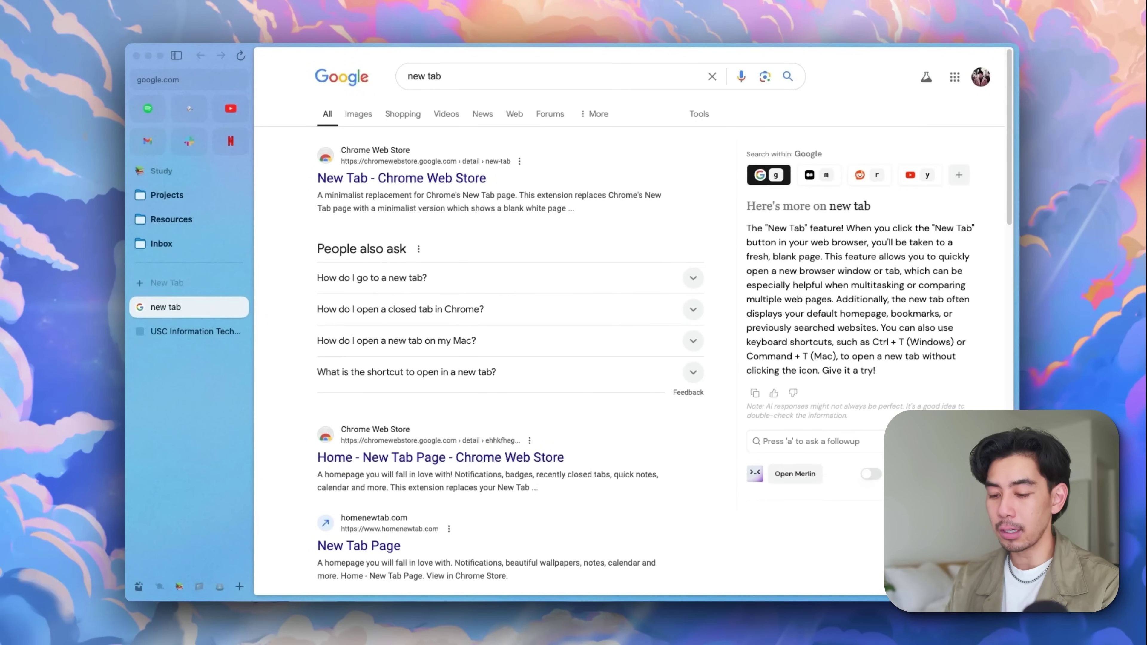
Open Edit Keyboard Shortcuts from the '>' actions search and scroll through the shortcuts list
key("super+t")
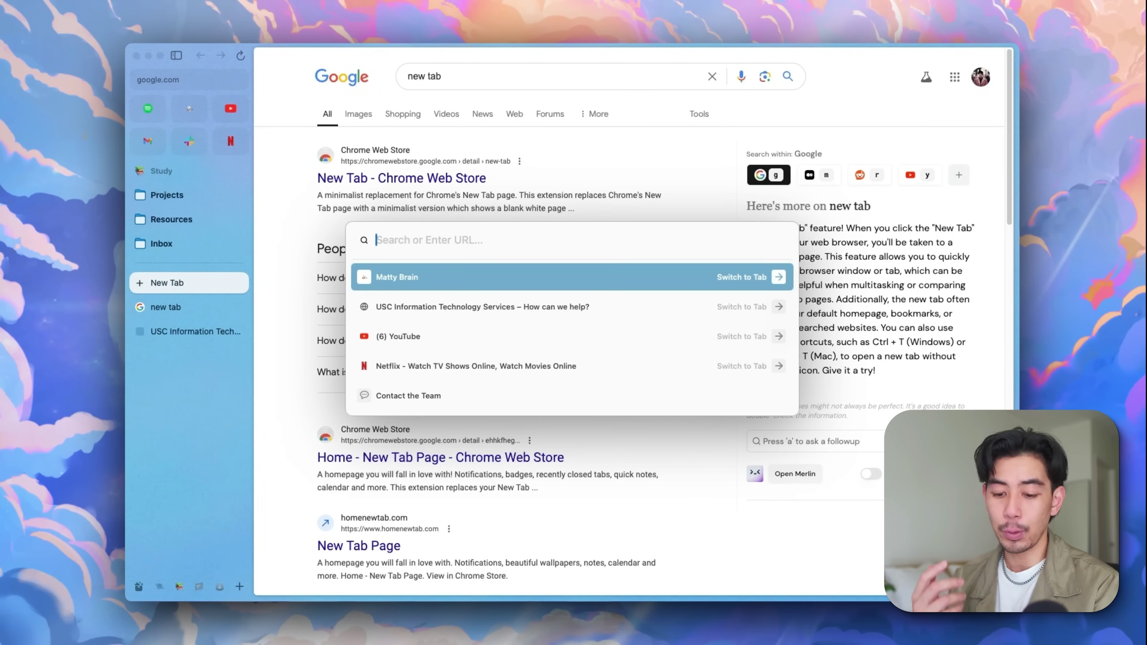
type(">")
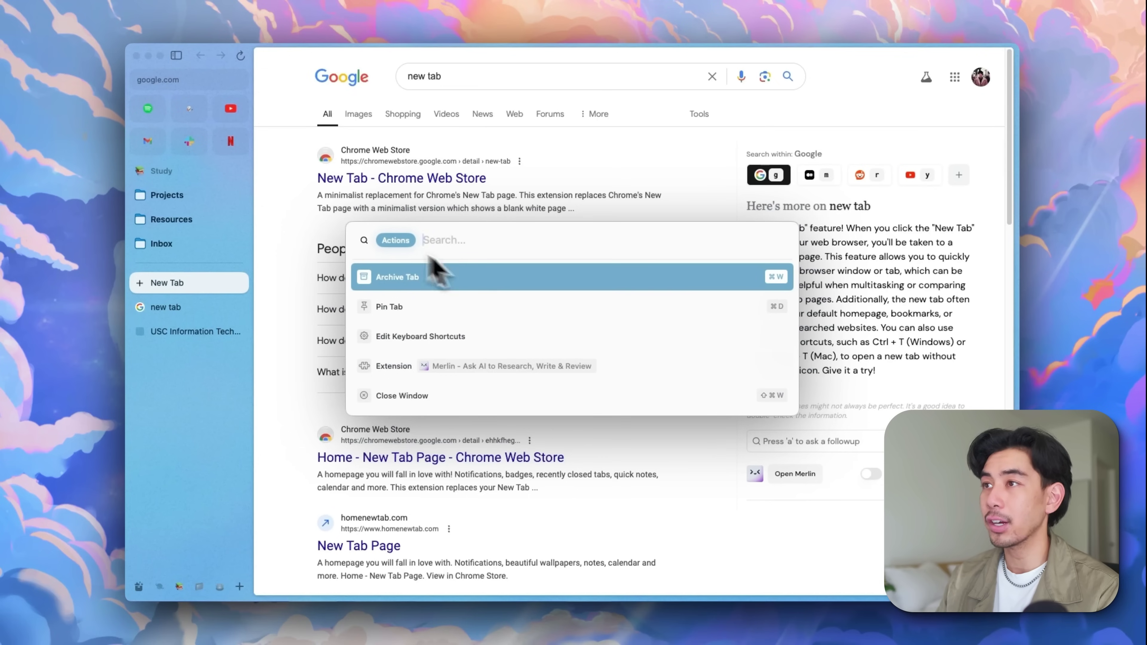
left_click(422, 337)
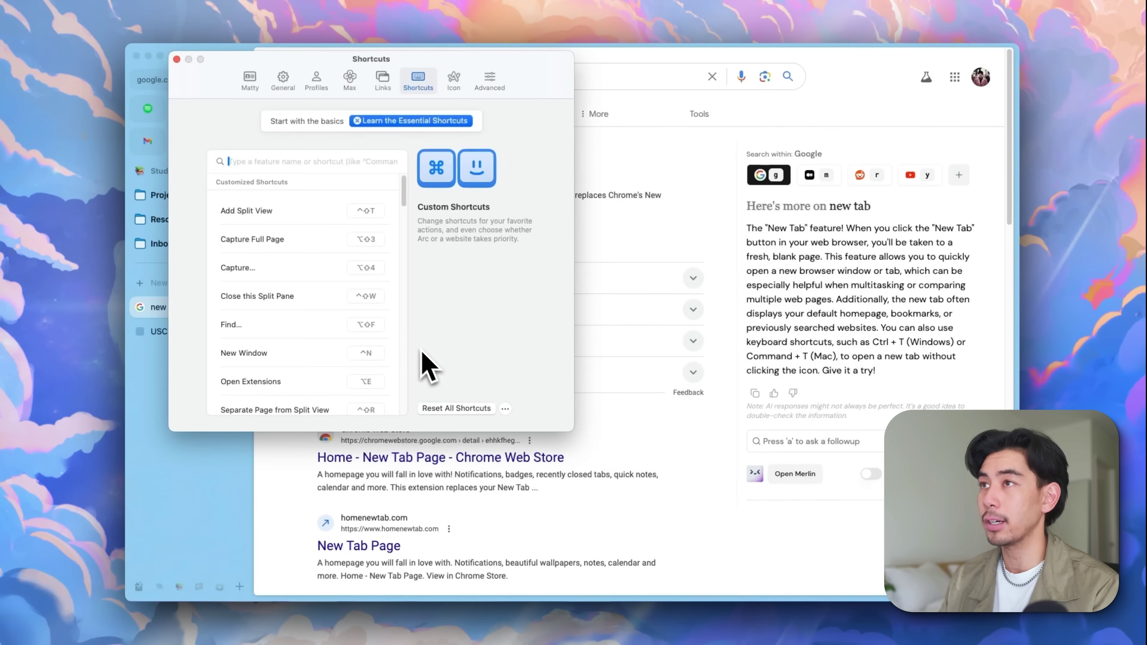
scroll(277, 271, "down", 15)
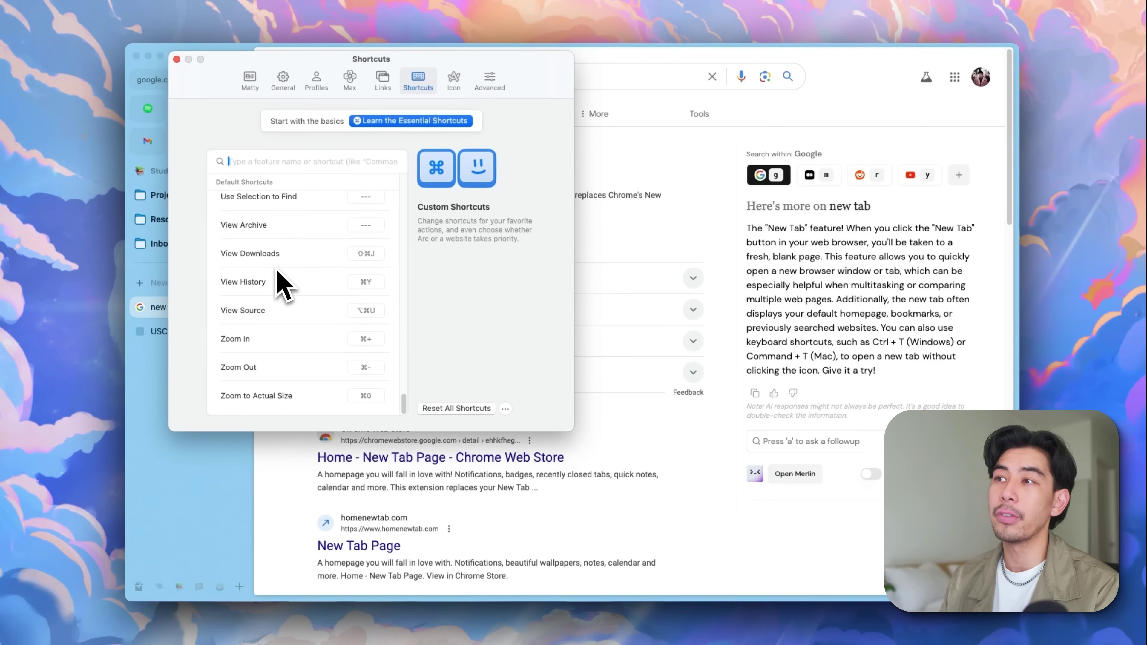
scroll(276, 277, "up", 15)
scroll(280, 282, "down", 8)
scroll(316, 292, "down", 6)
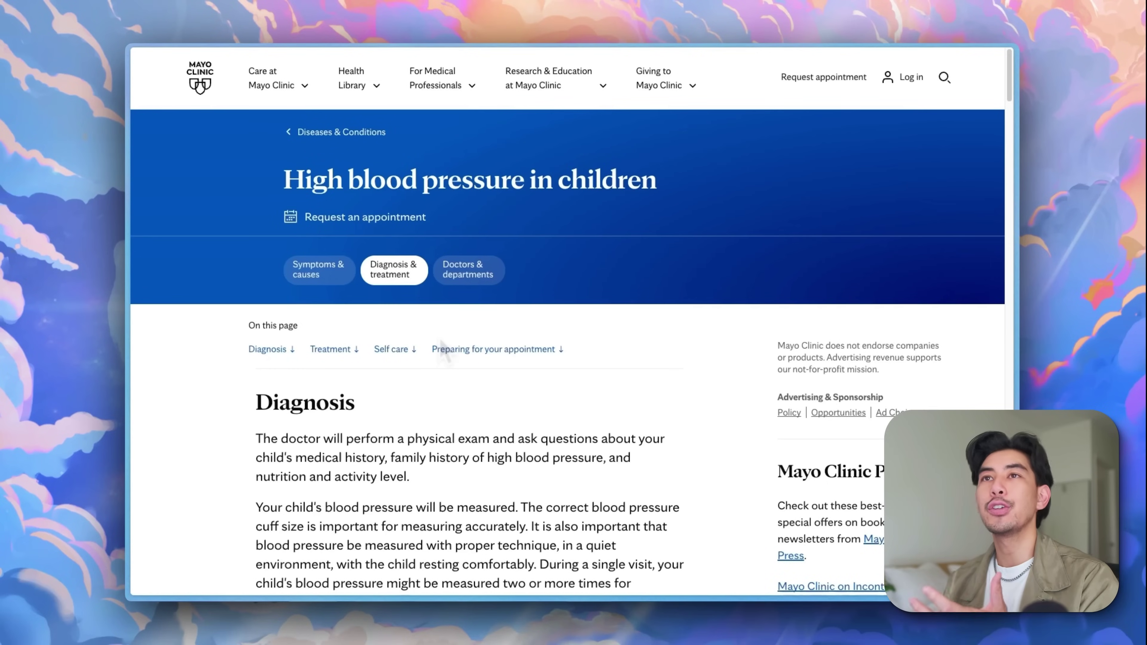
scroll(440, 348, "down", 3)
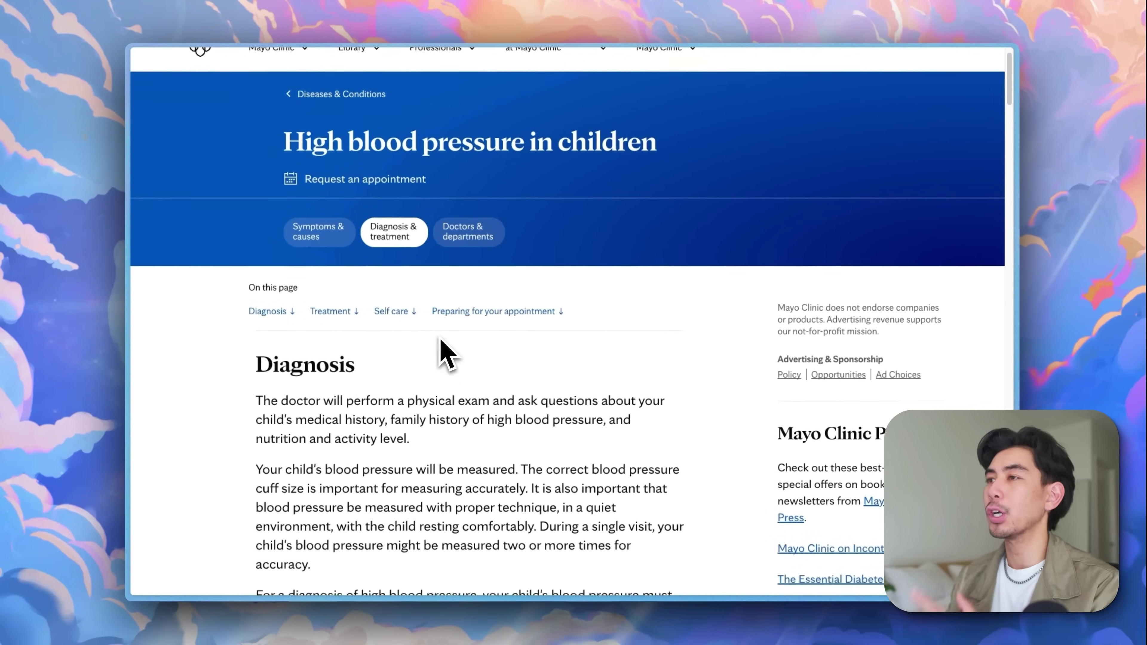
scroll(441, 350, "up", 3)
scroll(444, 357, "down", 10)
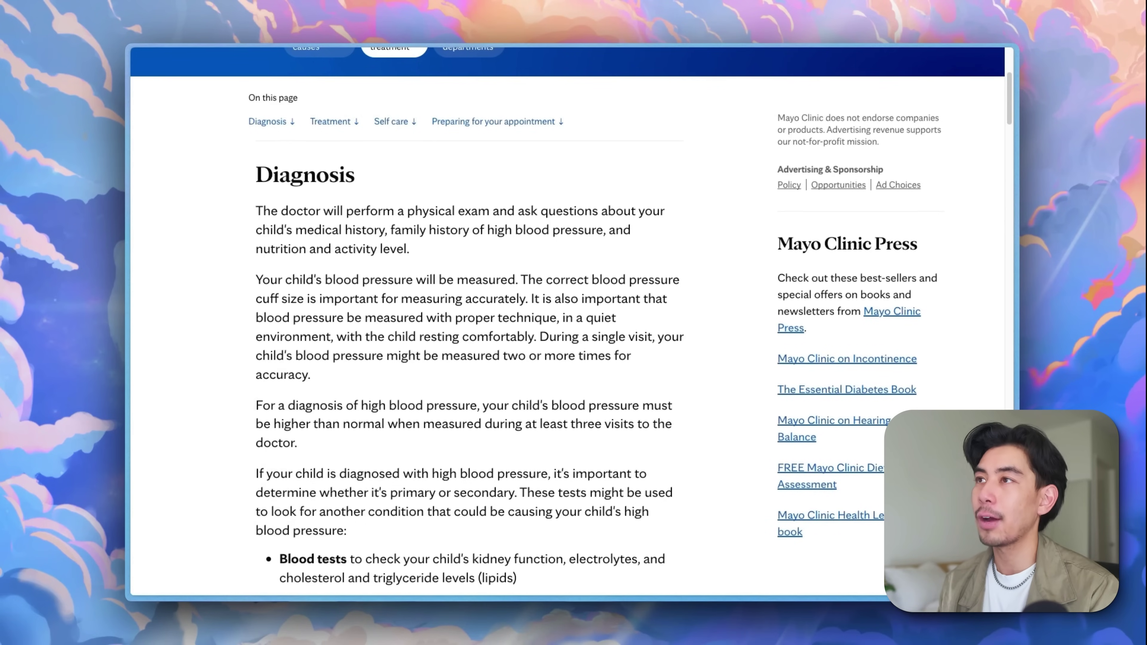
key("super+shift+n")
left_click_drag(146, 225, 489, 225)
left_click(753, 106)
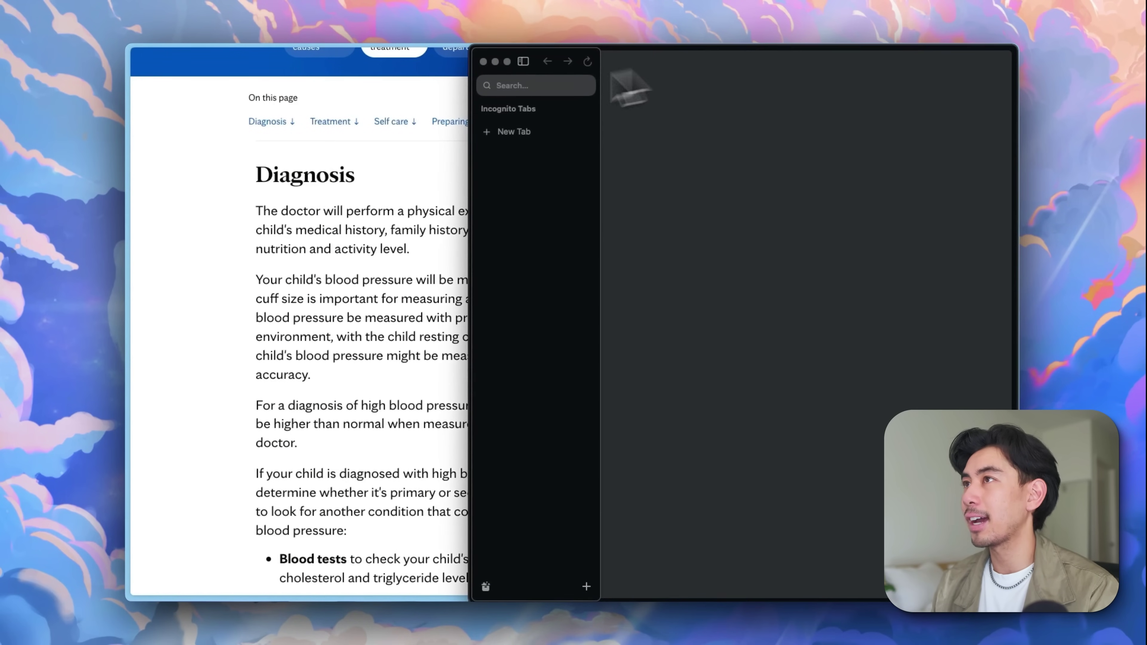
key("super+w")
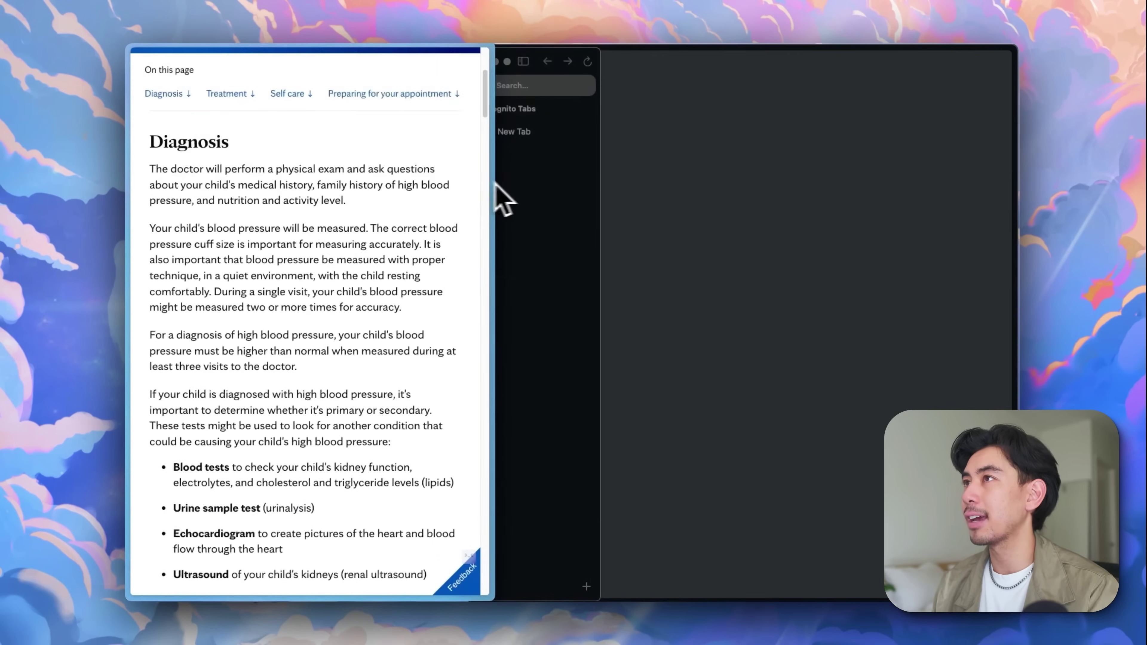
mouse_move(131, 72)
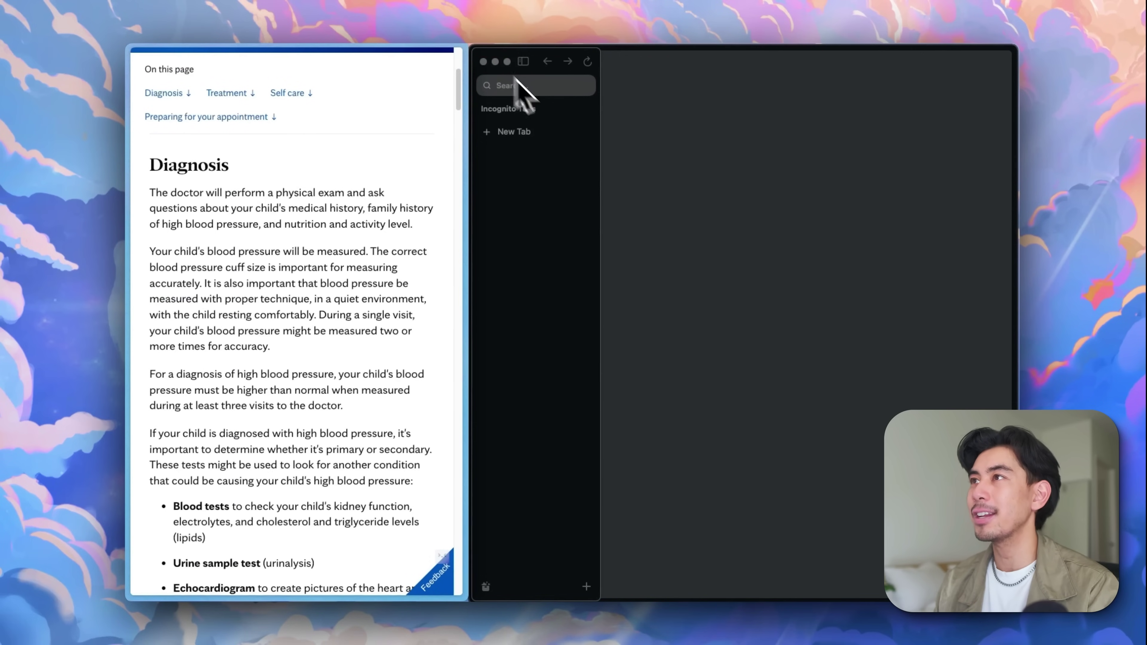
left_click_drag(470, 244, 589, 242)
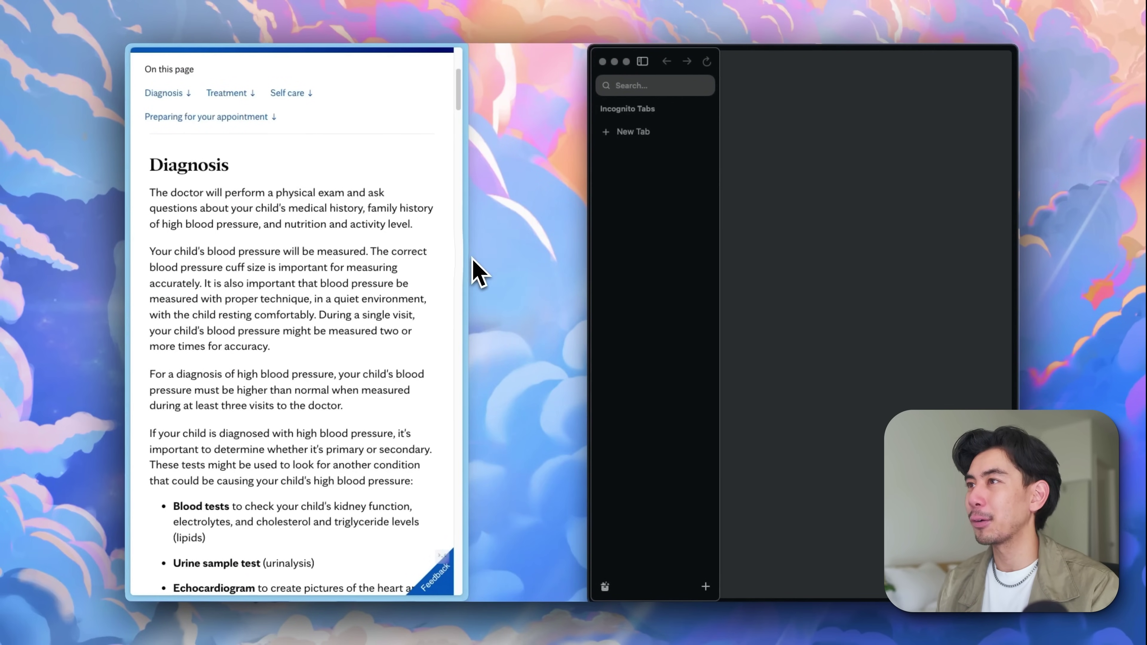
left_click_drag(472, 259, 574, 266)
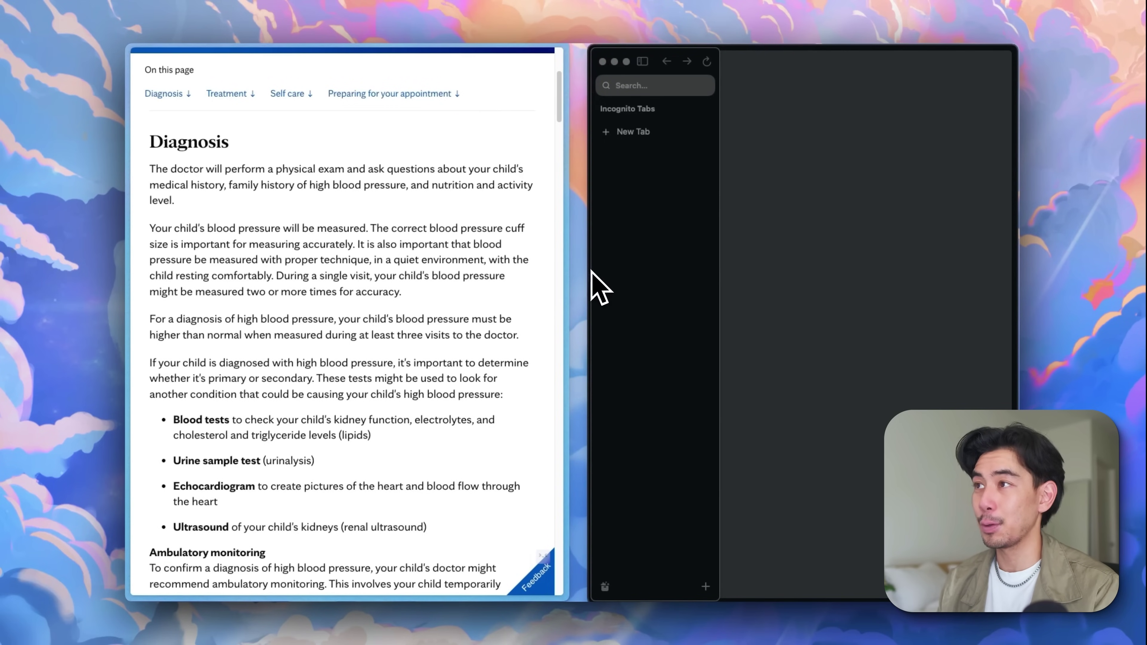
key("super+w")
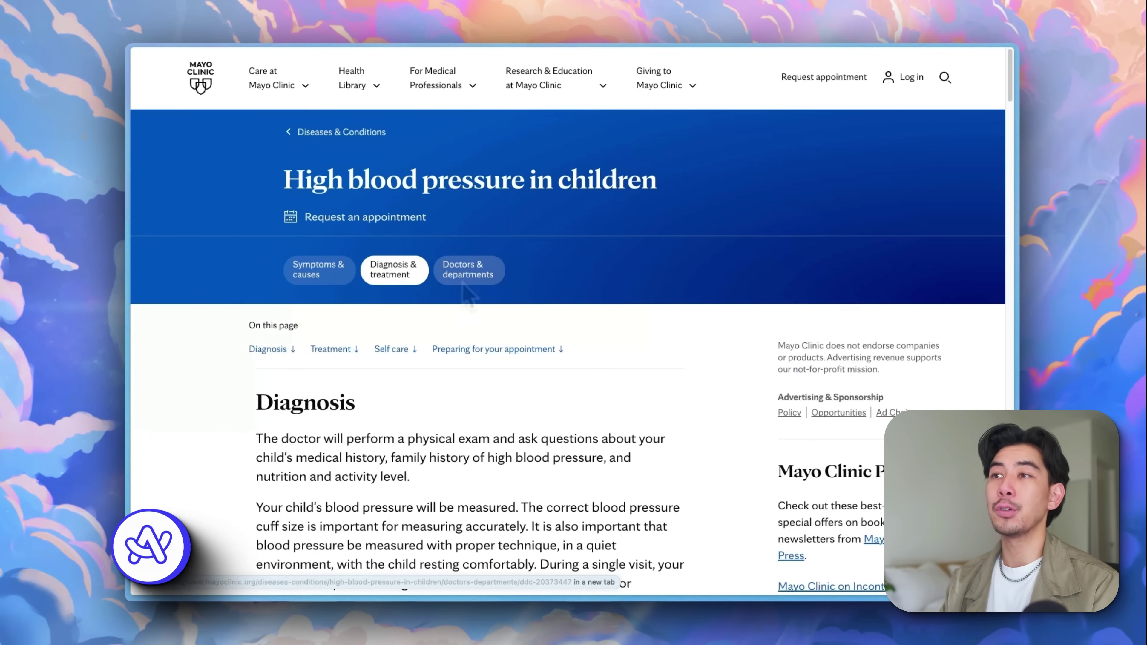
Open chatgpt.com in a new tab and drop it onto the Mayo Clinic tab for Split View
key("super+s")
key("super+t")
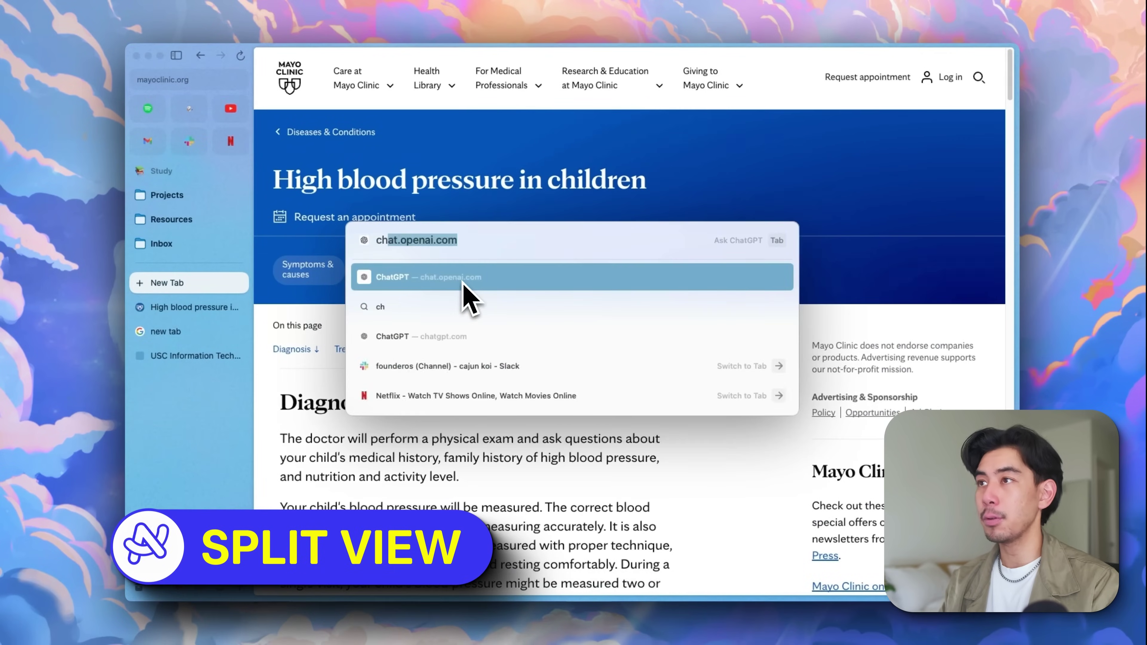
key("Escape")
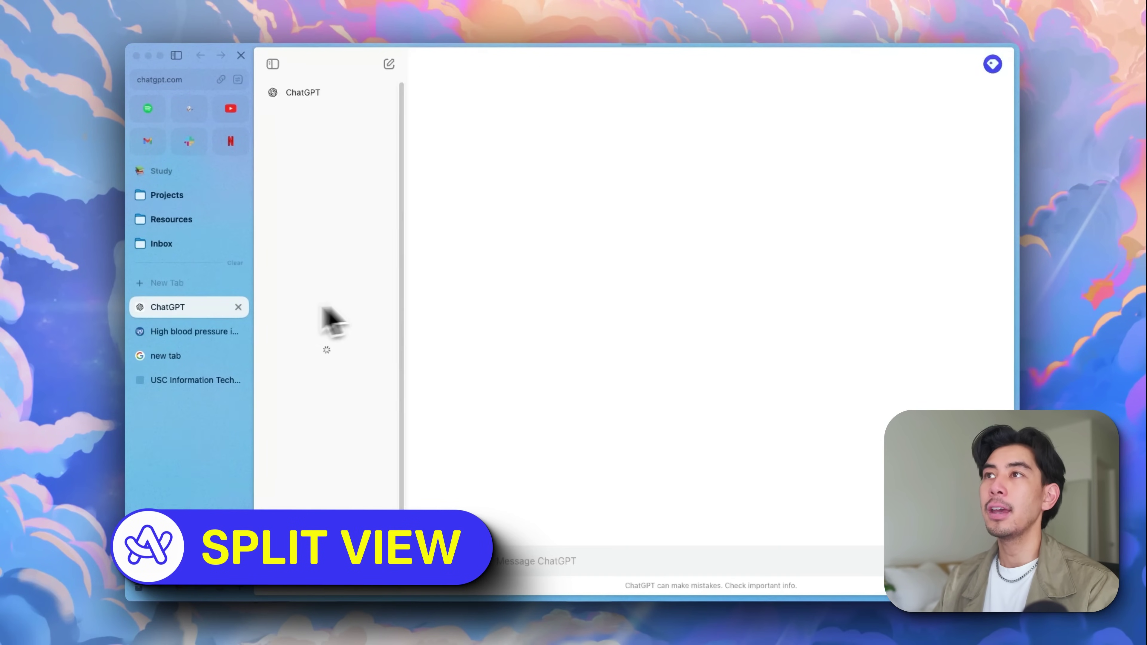
left_click_drag(164, 310, 169, 340)
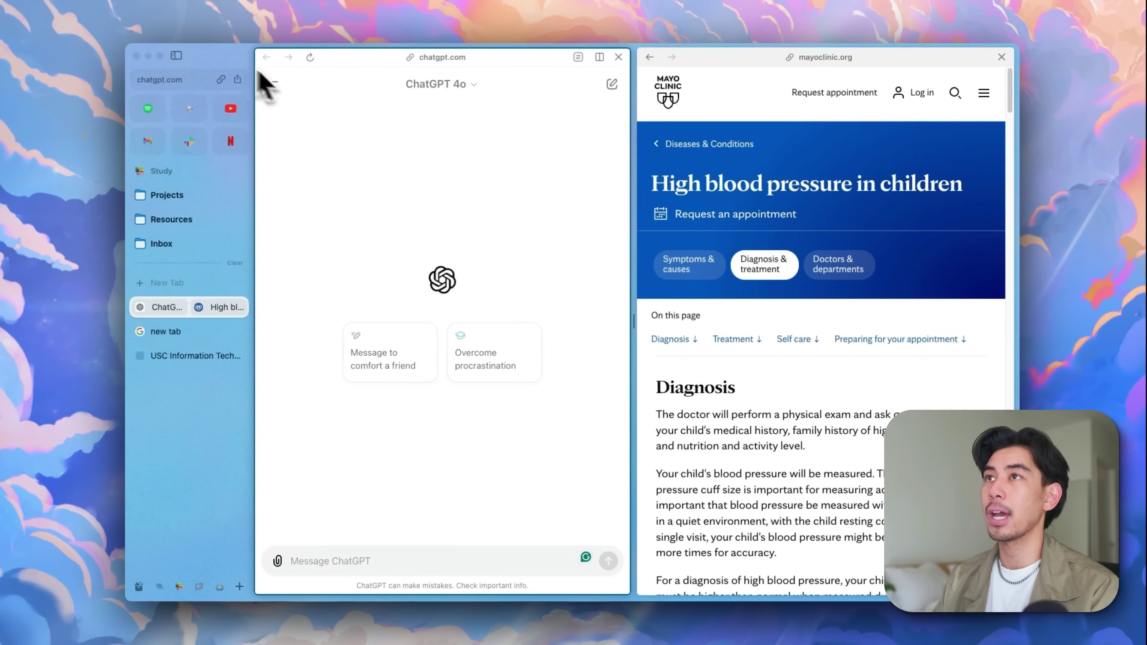
Widen the ChatGPT pane and use Split View Options > Move Right to keep Mayo Clinic left
key("super+s")
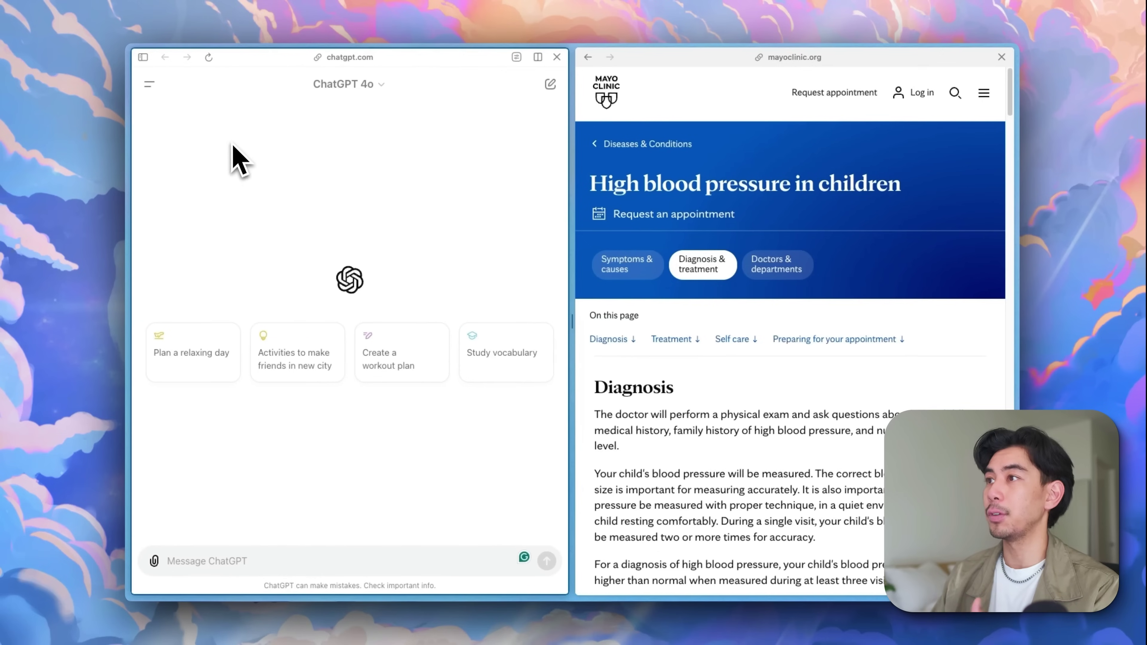
left_click_drag(572, 322, 584, 355)
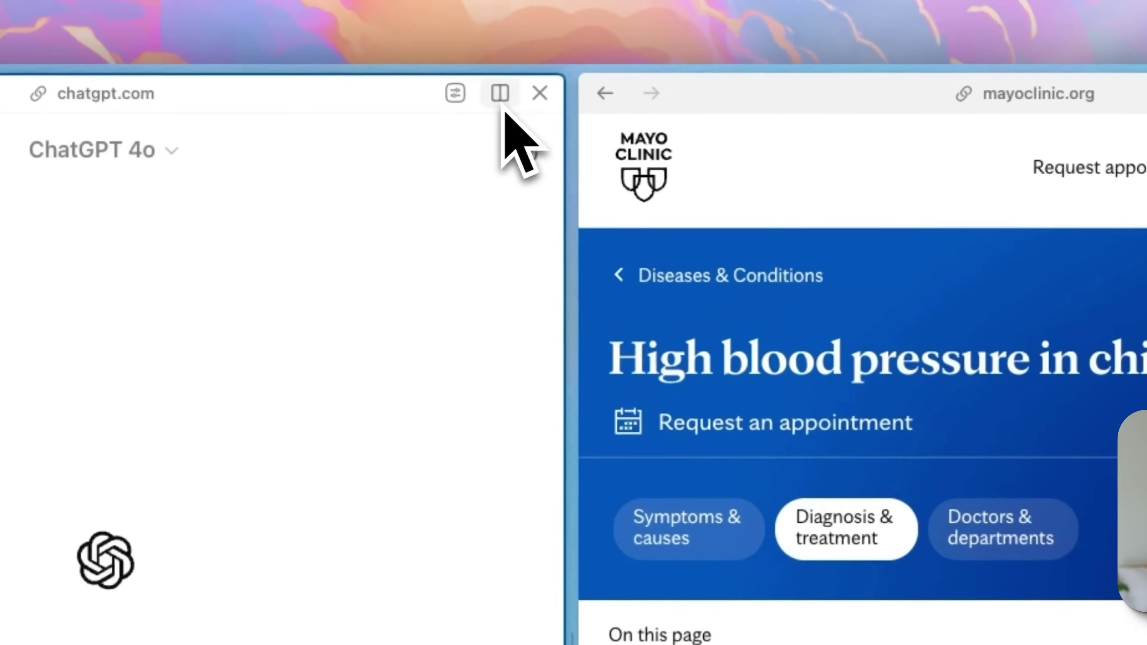
left_click(517, 78)
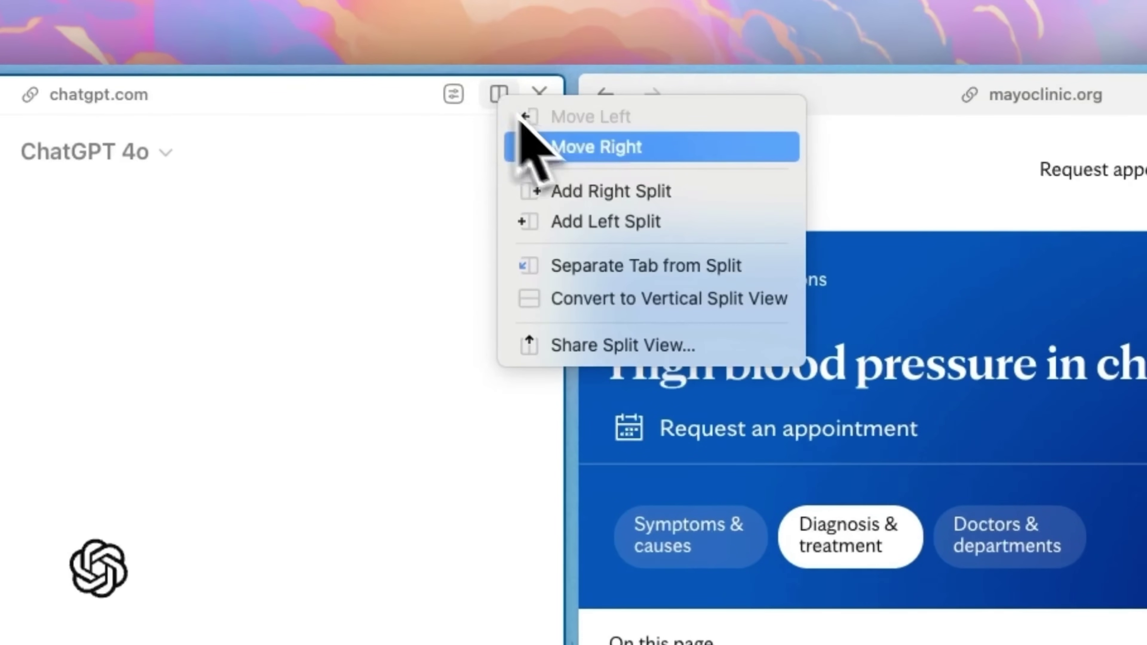
left_click(613, 156)
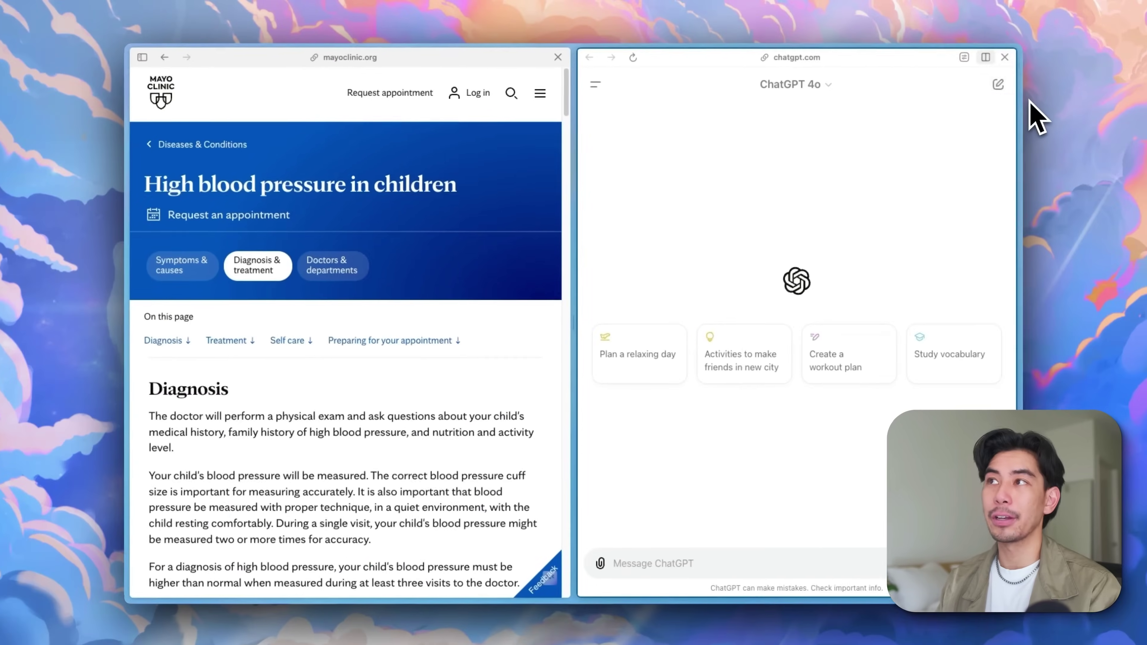
key("ctrl+shift+equal")
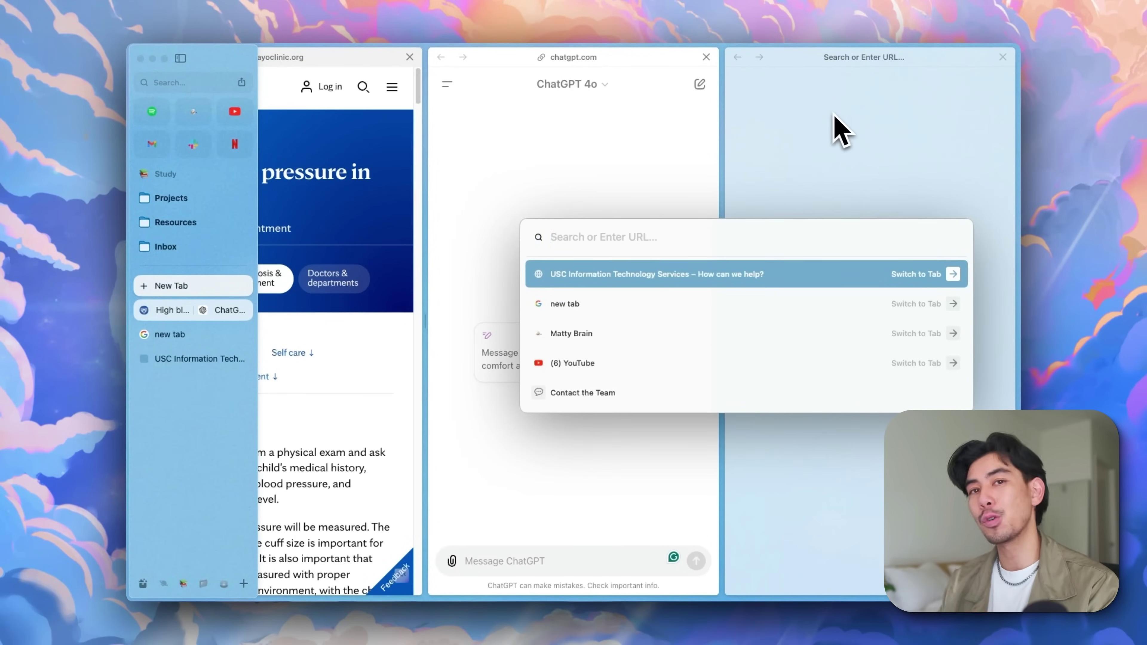
key("Escape")
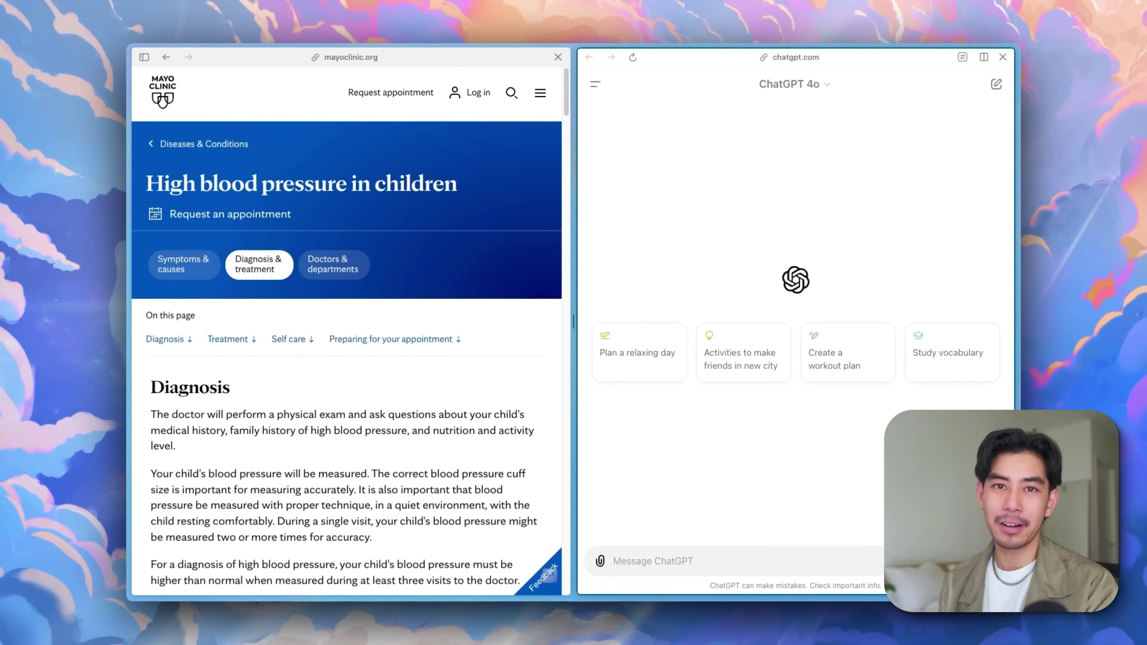
key("super+s")
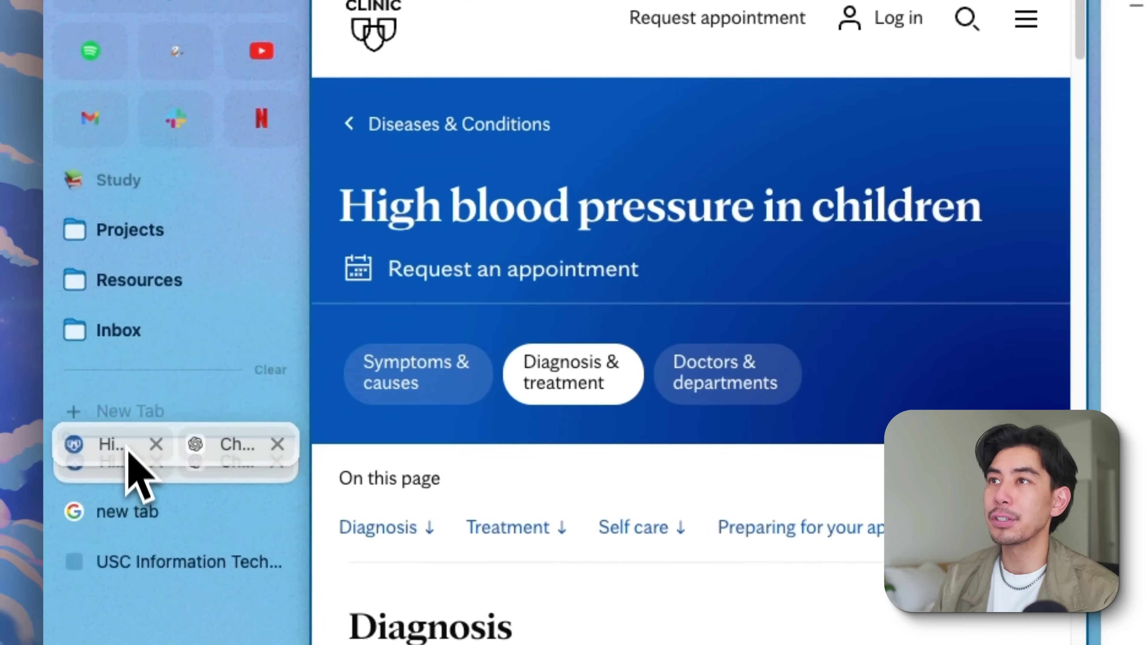
Rename the Mayo Clinic and ChatGPT split tab to 'GPT + Research'
mouse_move(170, 309)
left_mouse_down()
mouse_move(190, 224)
mouse_move(176, 298)
left_mouse_up()
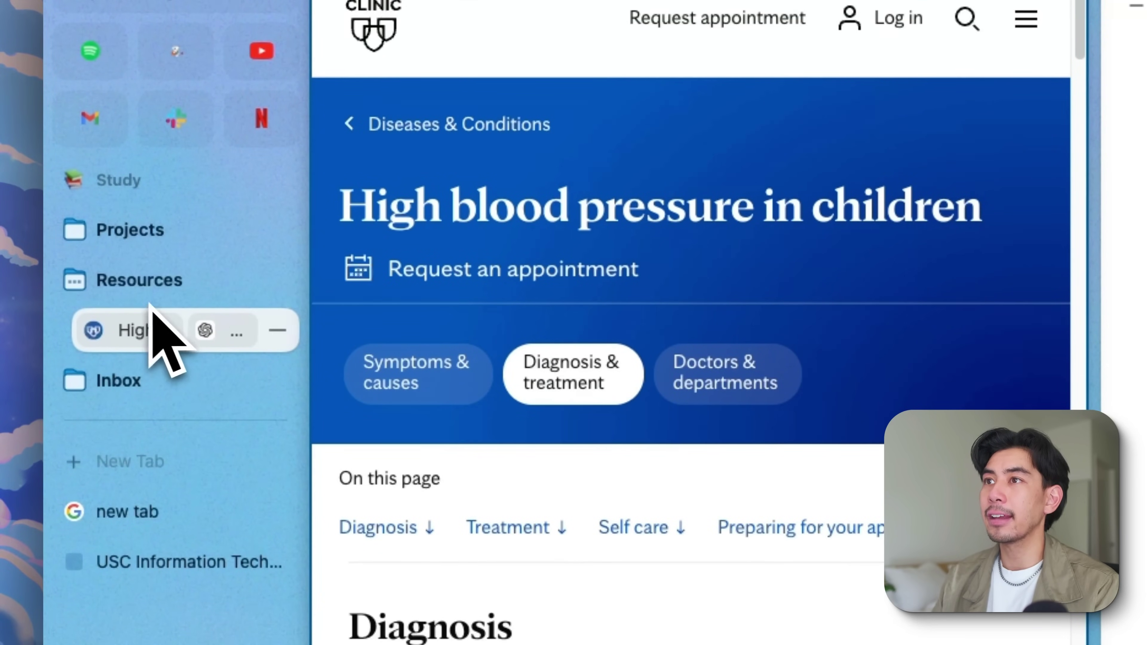
right_click(140, 321)
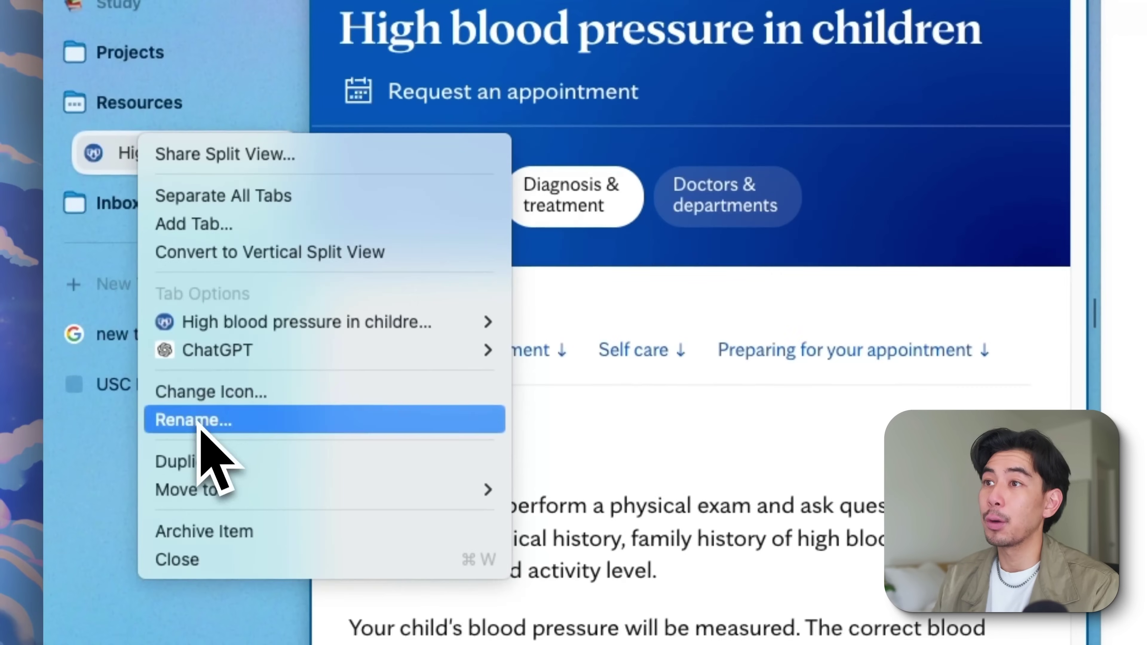
left_click(232, 411)
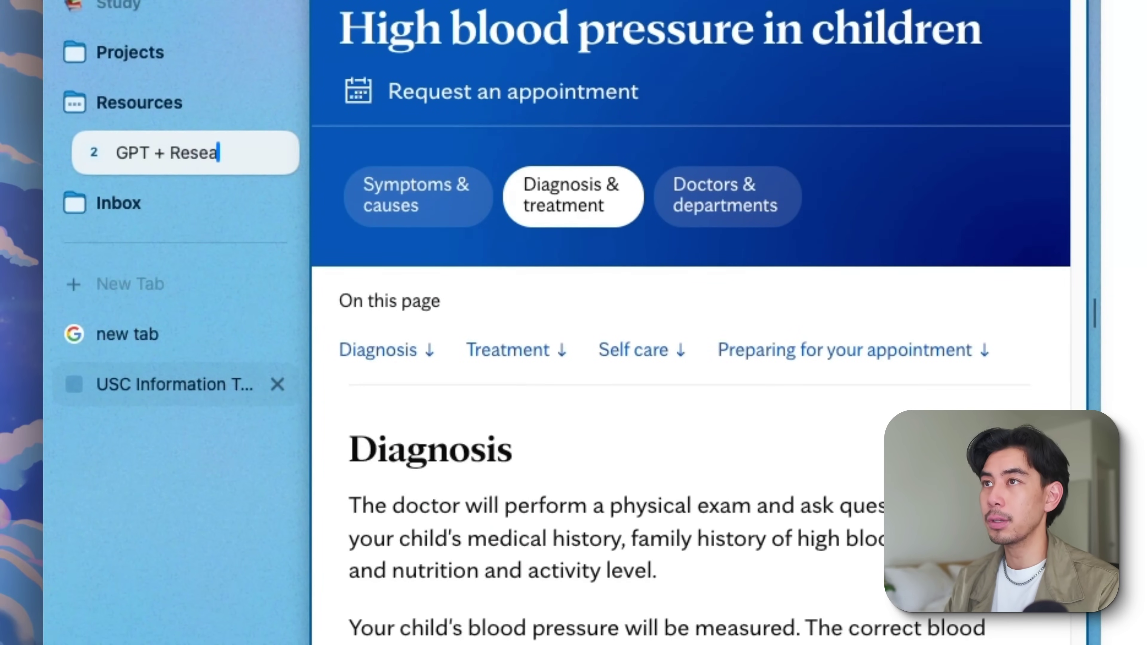
Give GPT + Research an emoji icon, then switch to Focus Lab and back to it
right_click(185, 165)
left_click(314, 439)
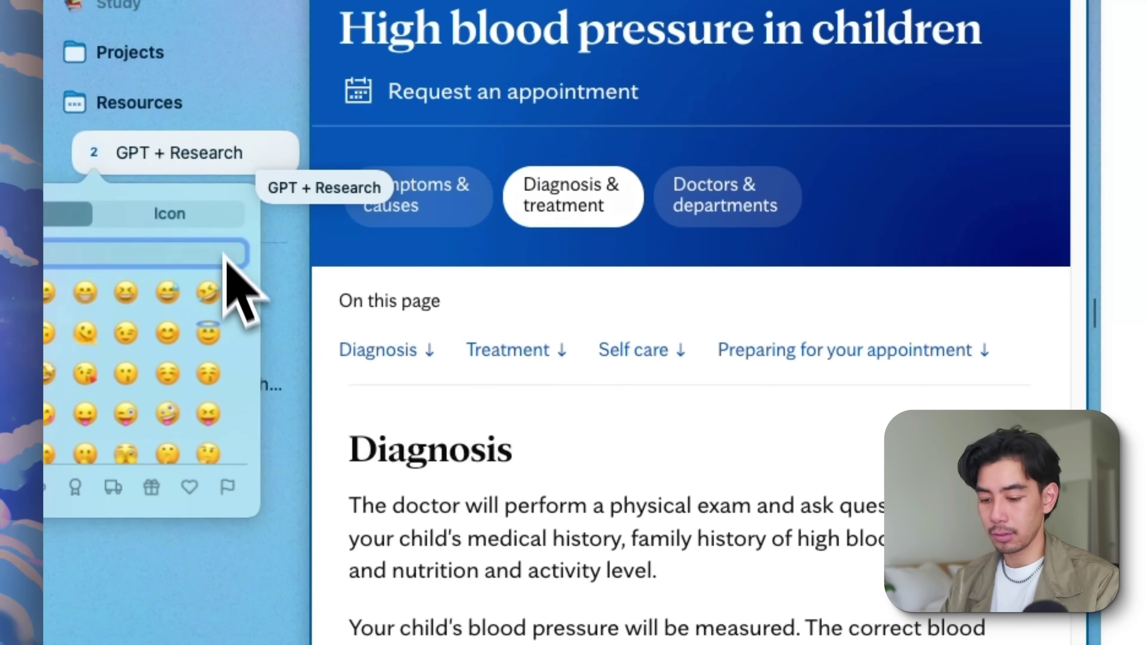
type("b")
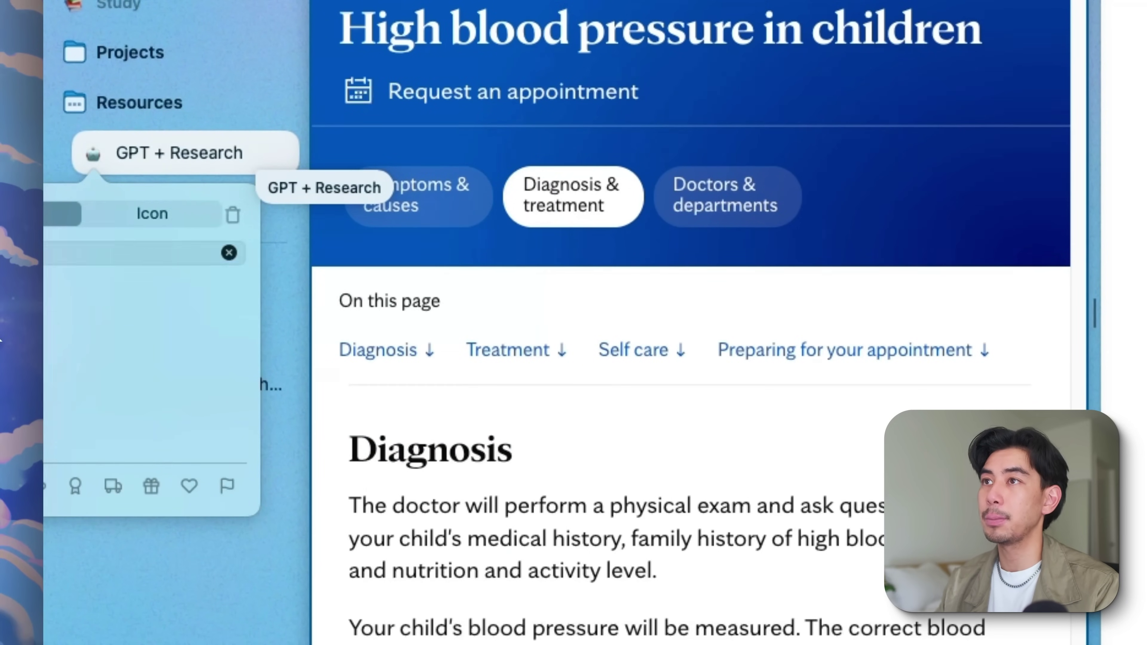
key("Escape")
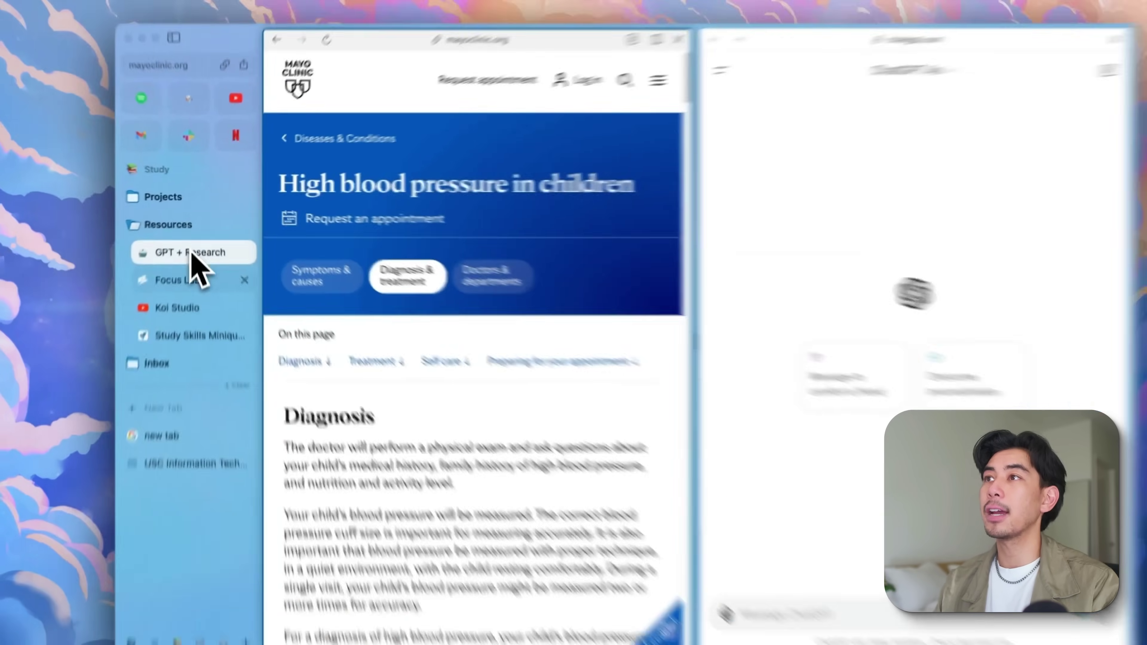
left_click(194, 279)
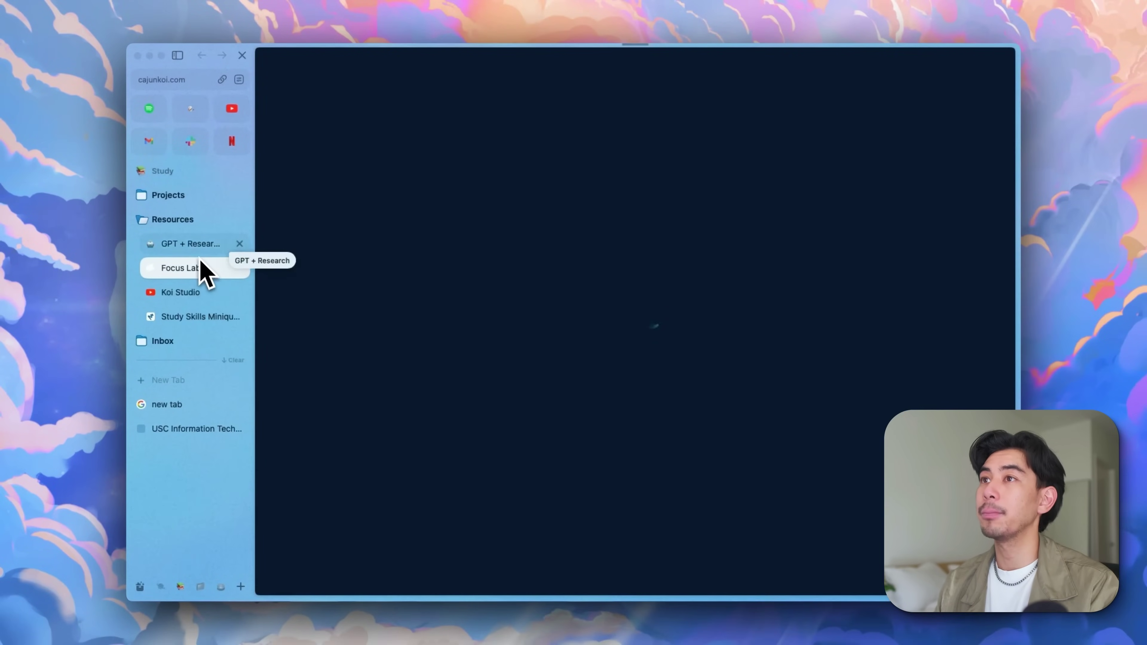
left_click(200, 256)
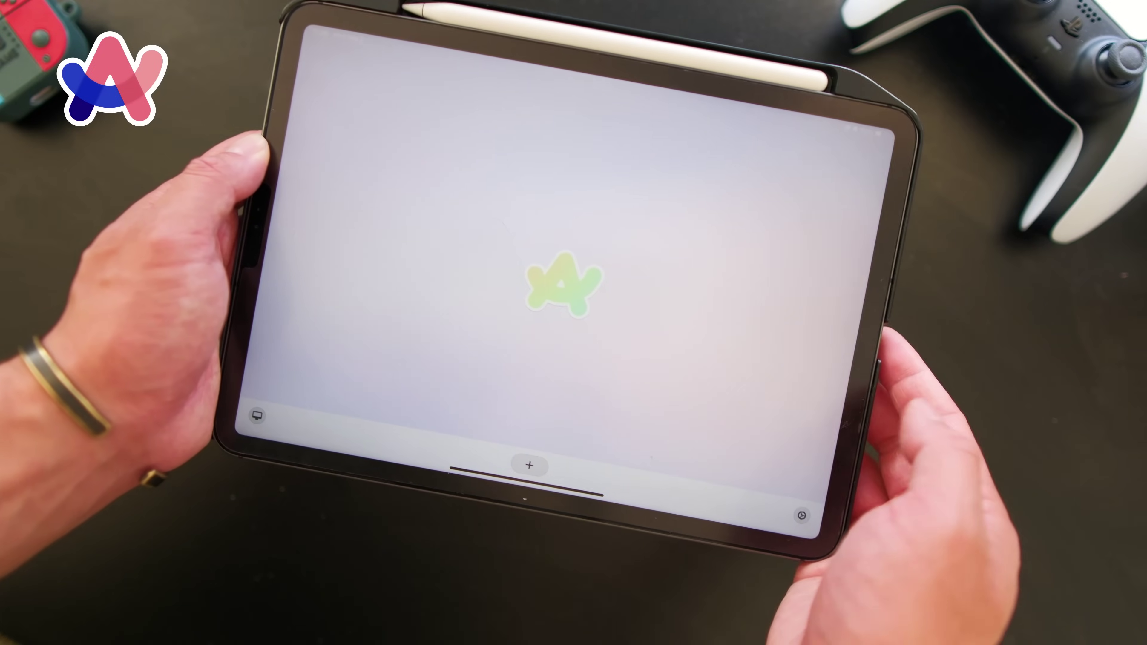
Bring up the Extended Brain sidebar, collapse Projects, and dismiss the sidebar to a blank page
left_click(575, 282)
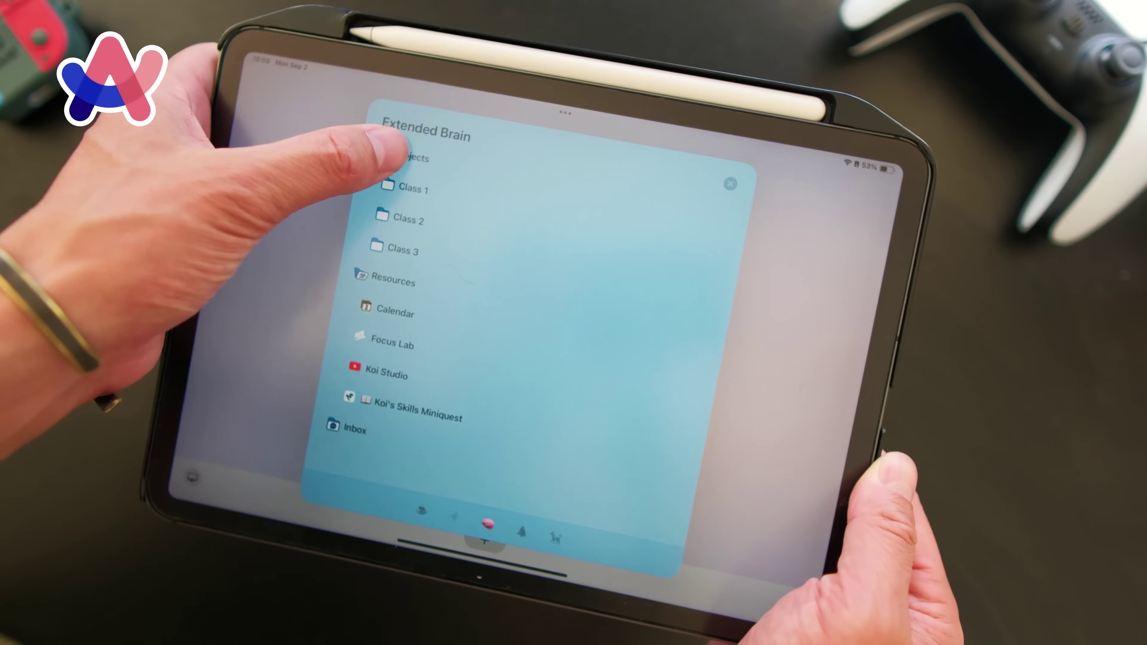
left_click(474, 109)
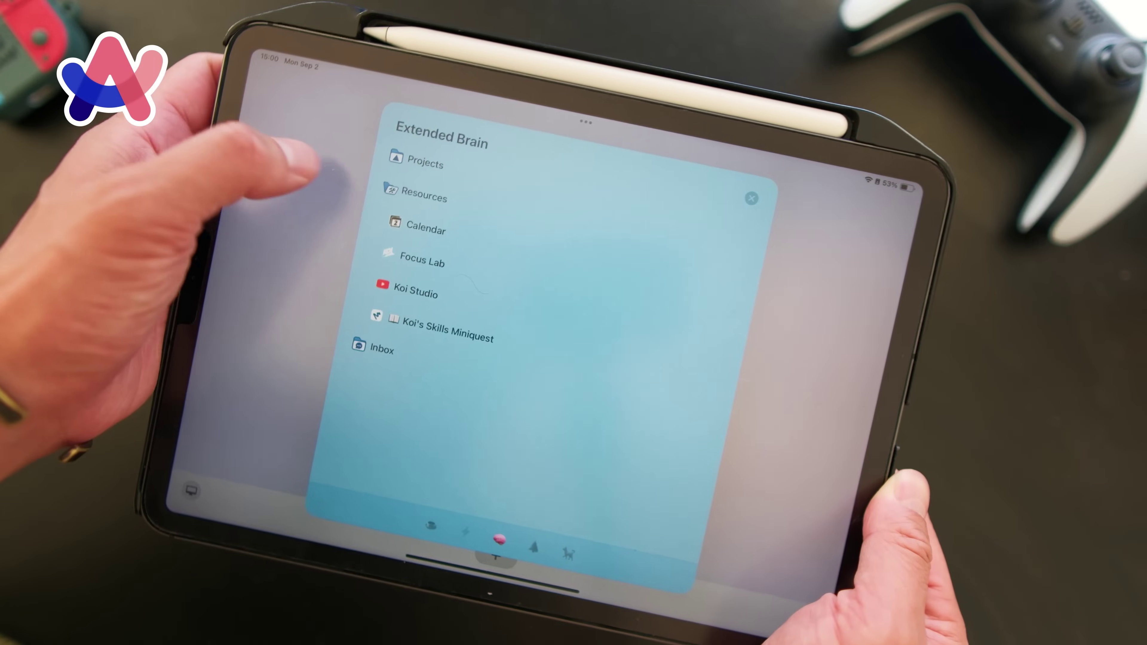
left_click(398, 294)
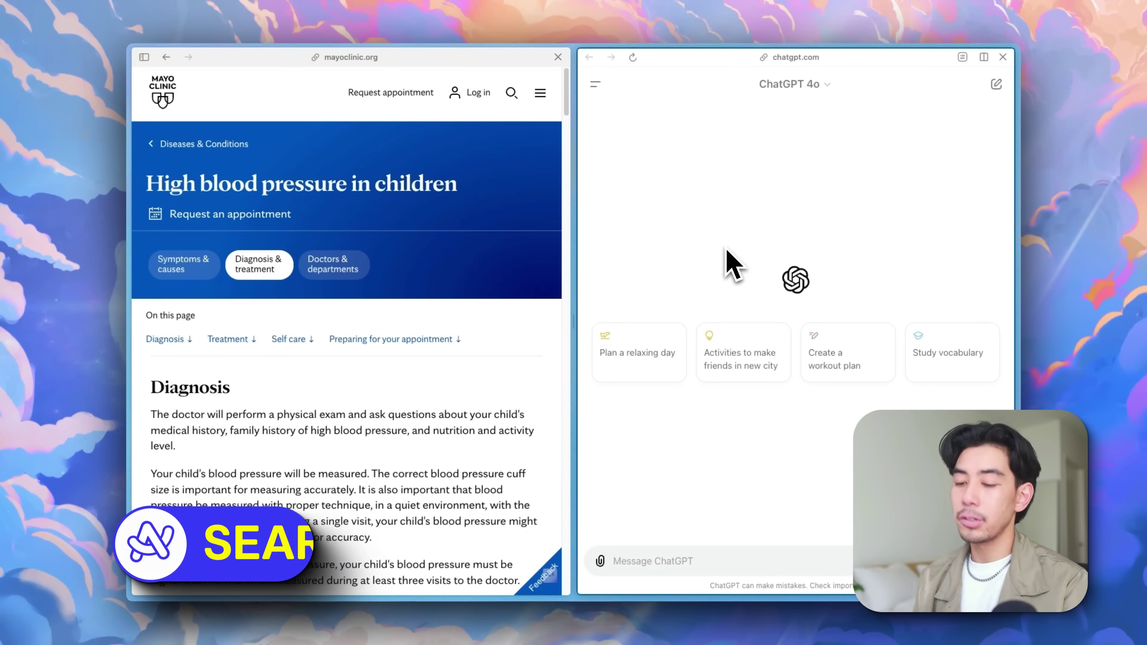
Ask ChatGPT 'what is ALS' from the new-tab bar and read the answer in its own tab
key("super+t")
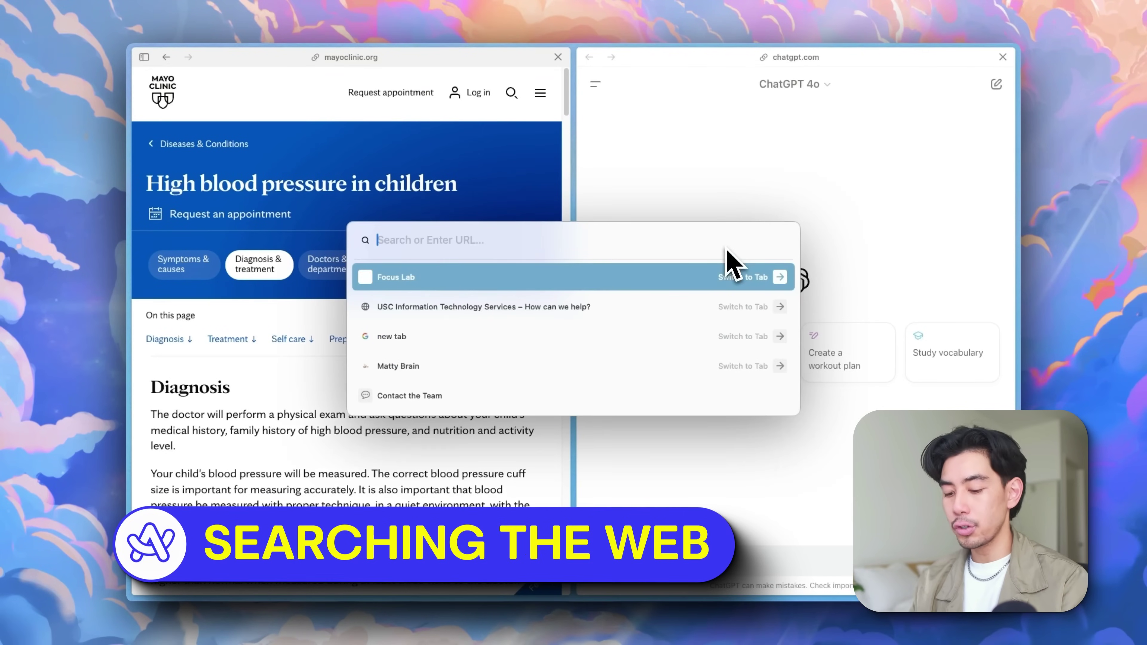
type("gpt")
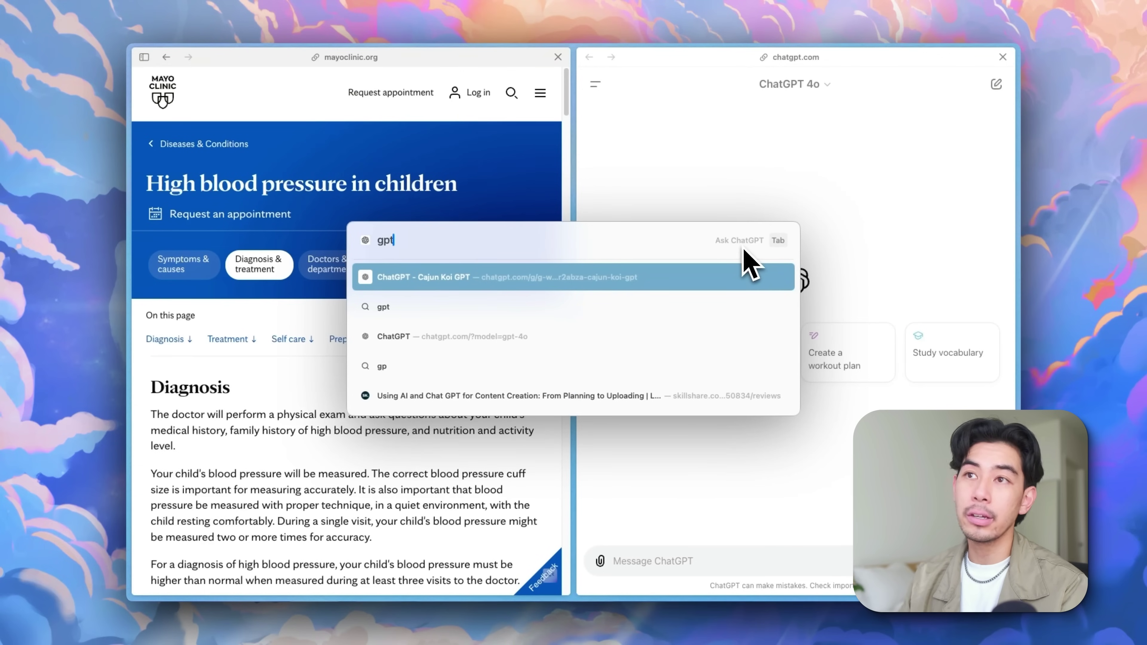
key("Tab")
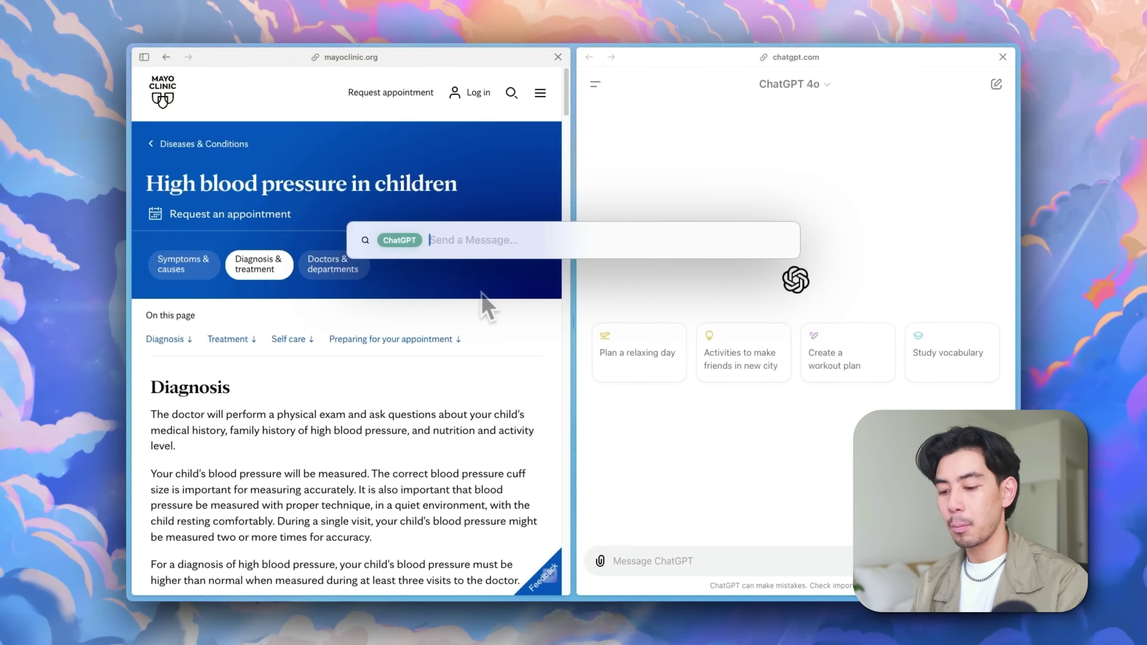
type("what is ALS?")
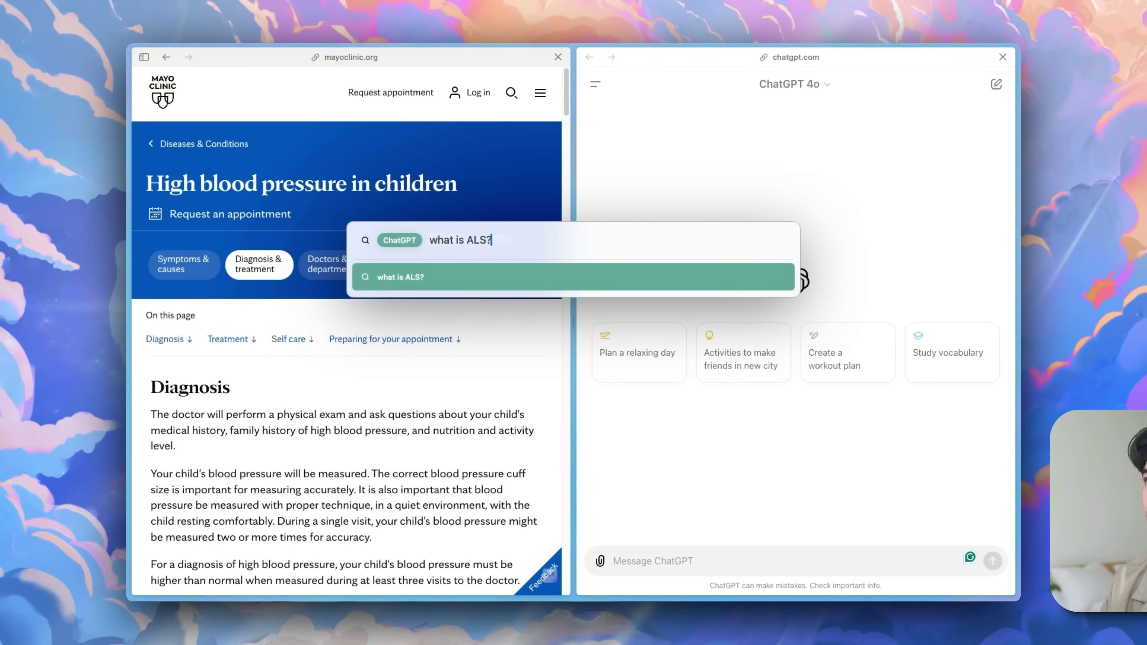
key("Return")
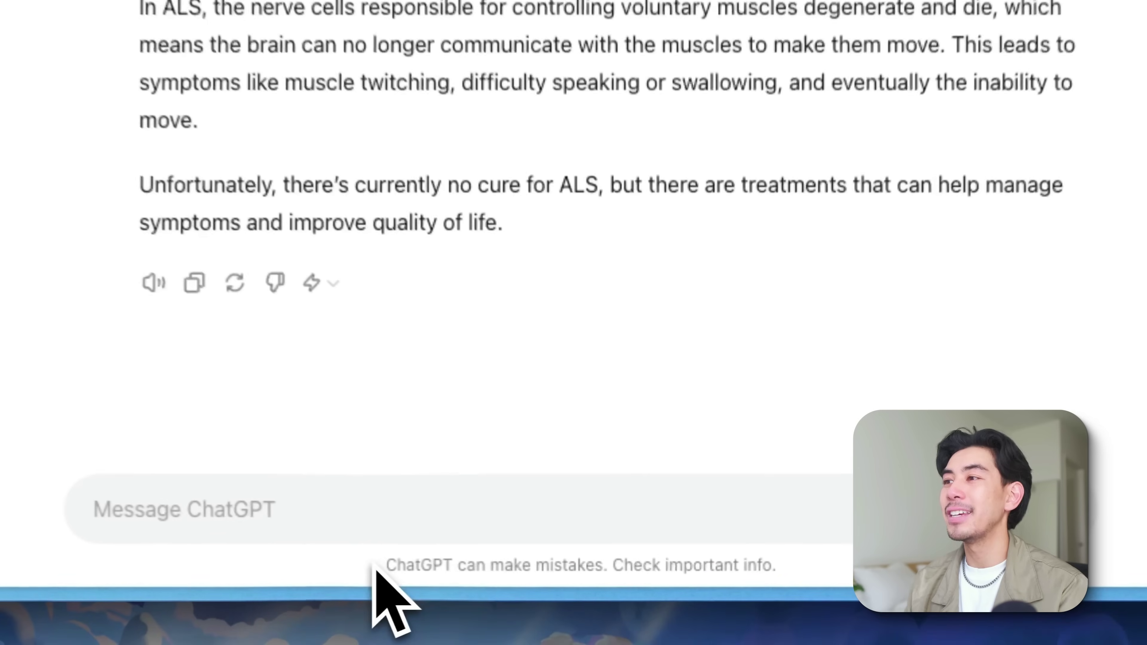
left_click_drag(565, 585, 733, 564)
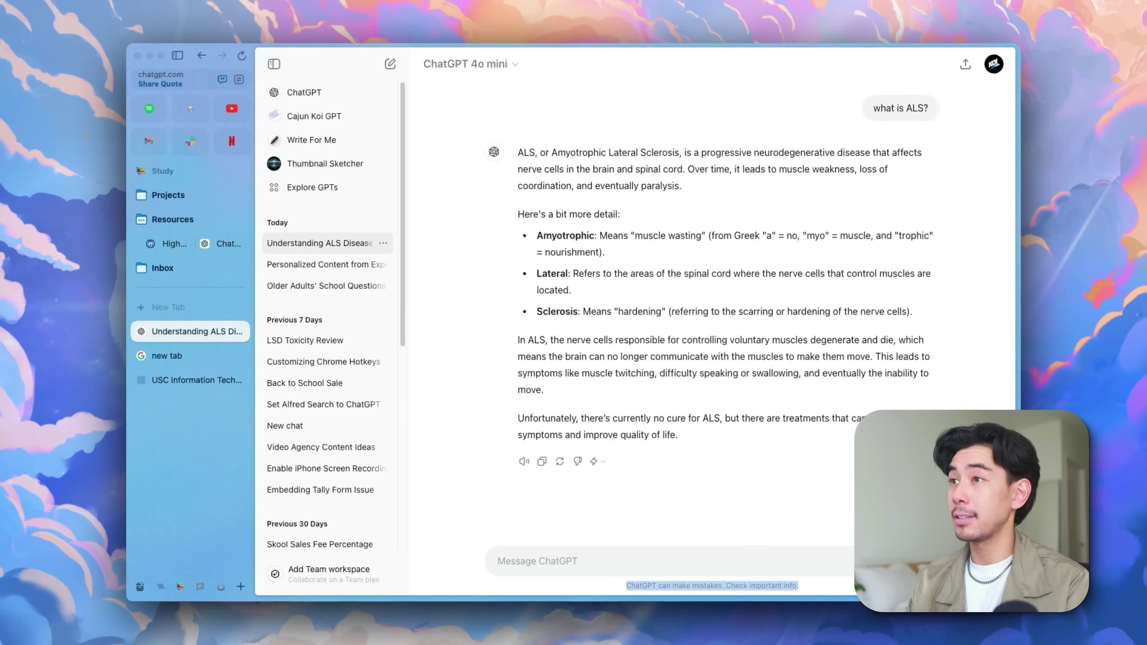
key("super+t")
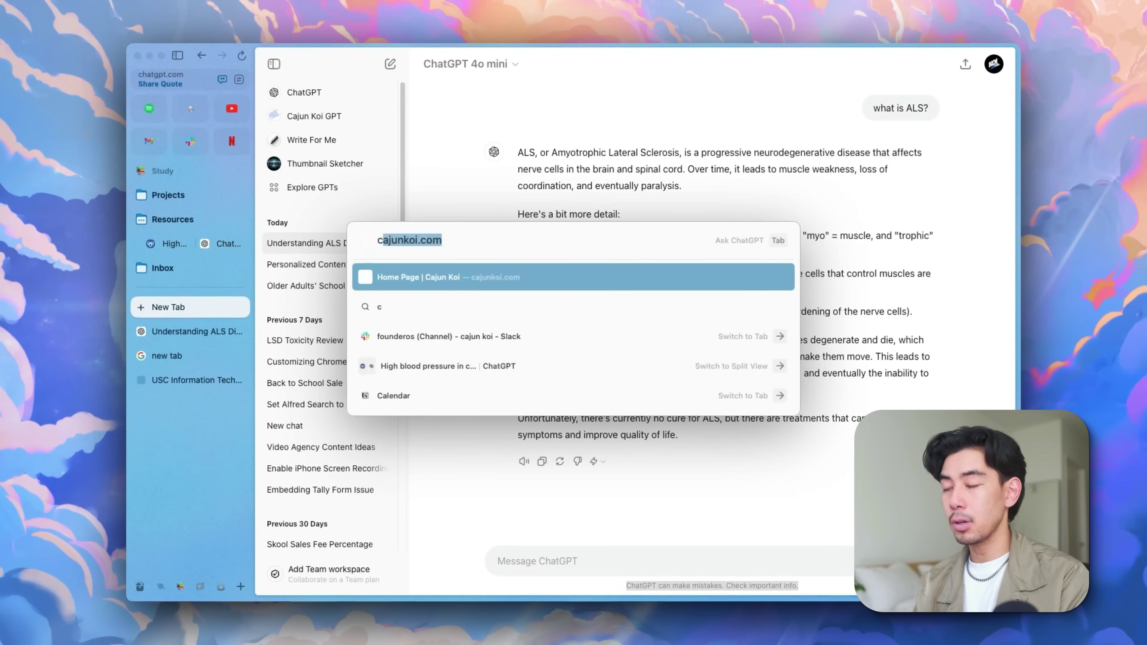
Use Browse for Me to build a folder of the best resources for treating high blood pressure in children, then open it
type("create a folder wit")
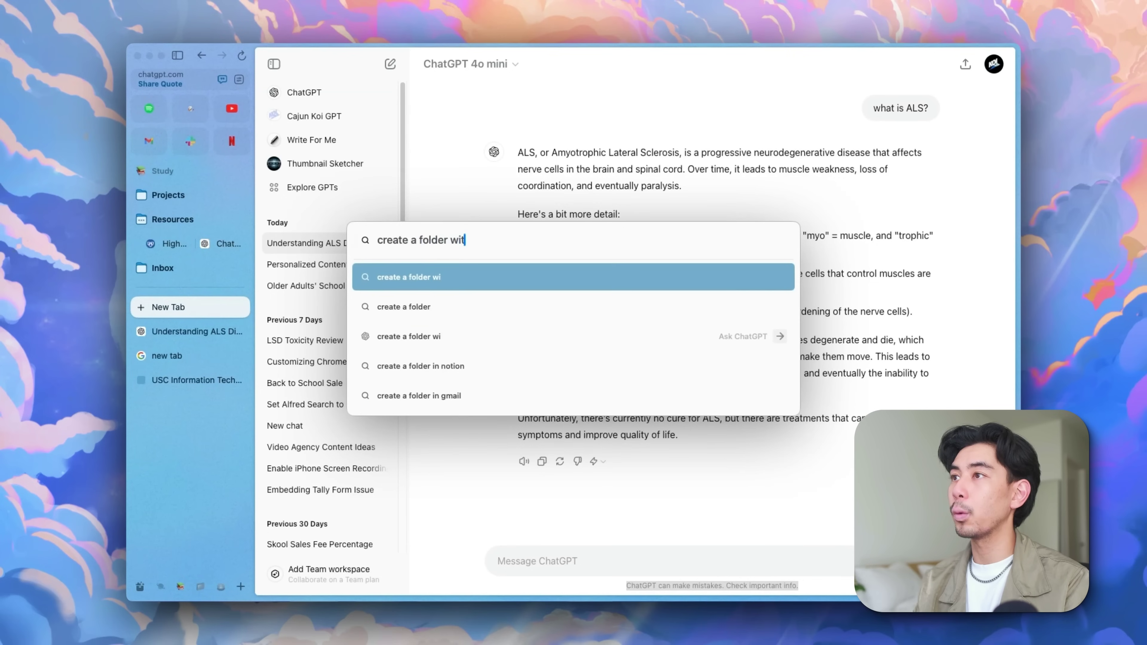
type("h the best resources to treat high blood")
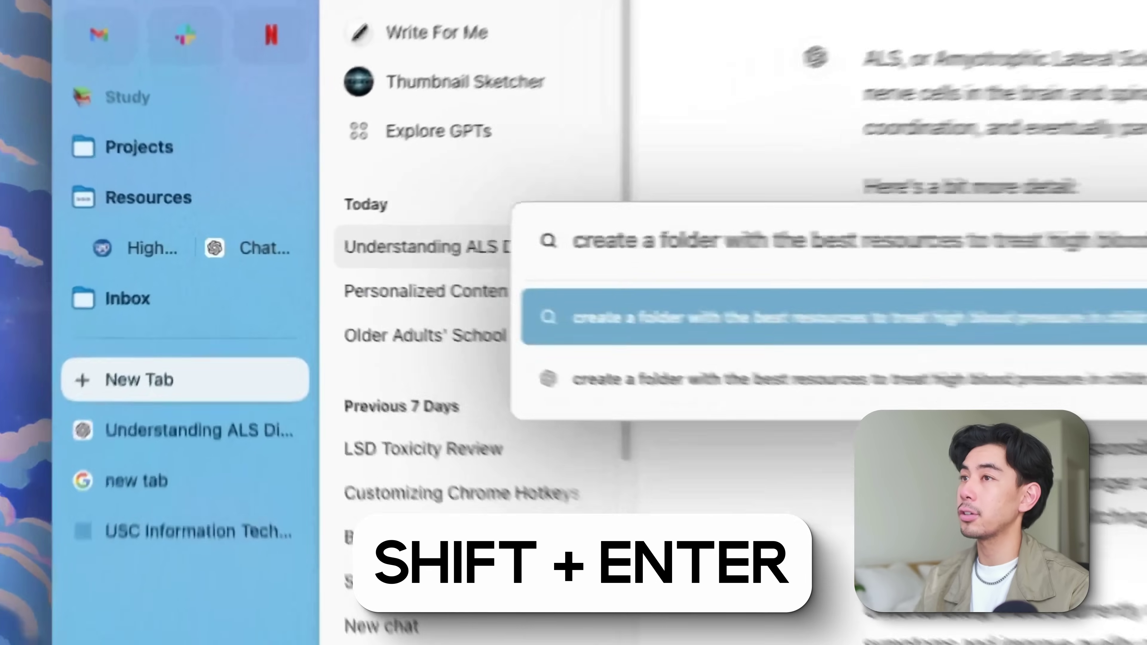
key("shift+Return")
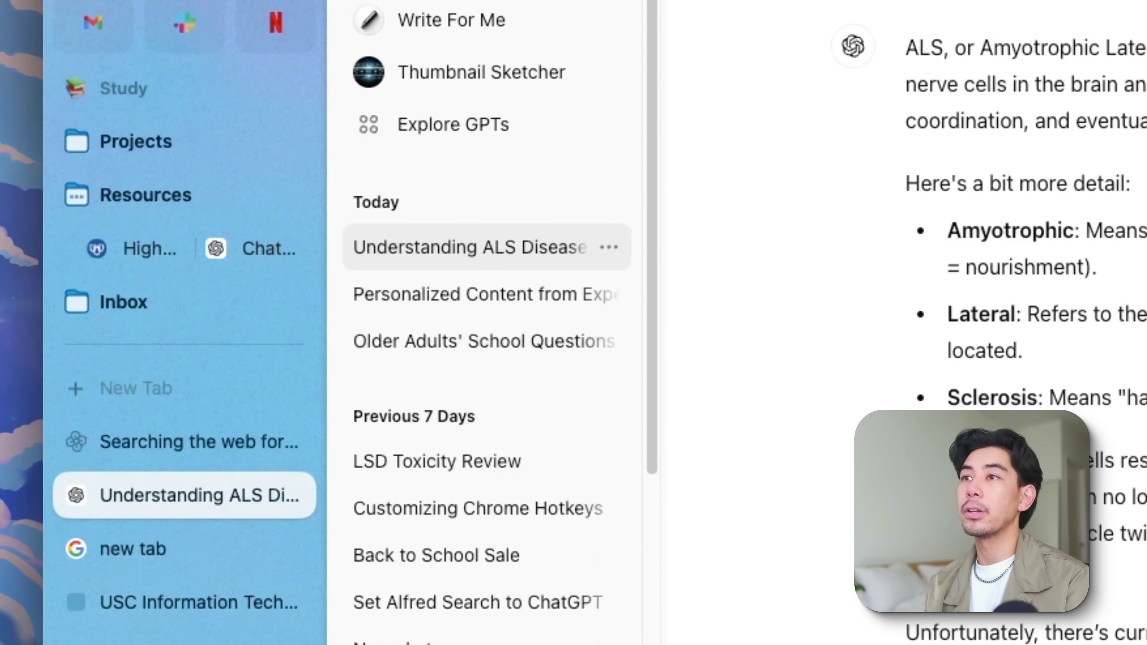
left_click(144, 445)
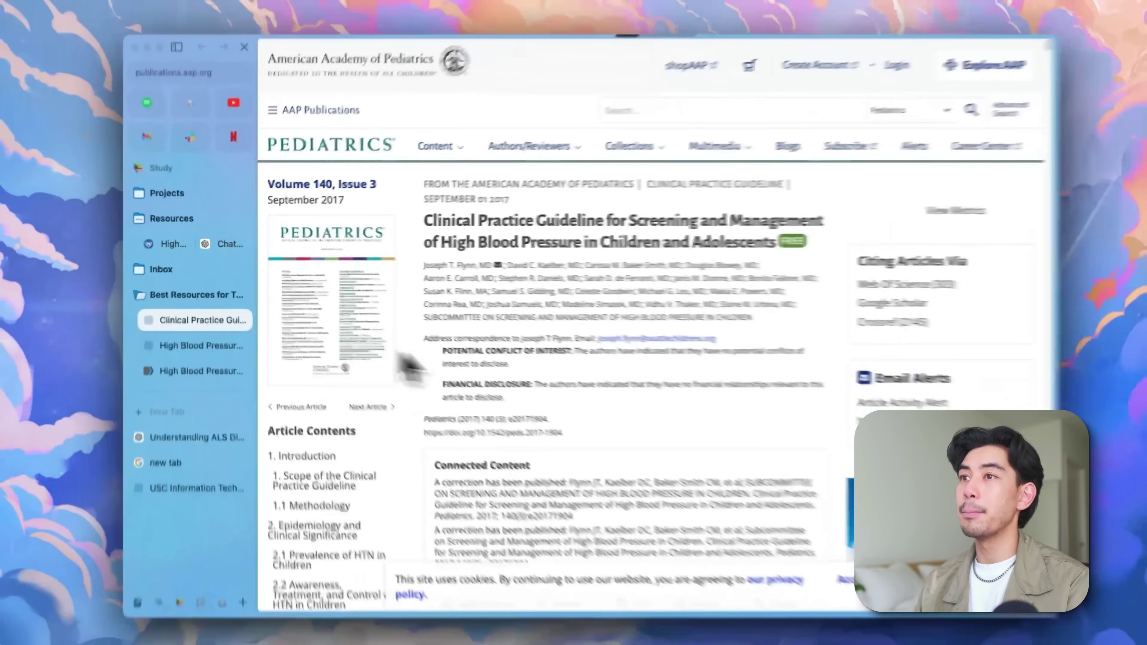
left_click(181, 462)
Flip through the three articles, open Clinical Practice Guideline, and drag the Best Resources folder into Inbox
left_click(199, 365)
left_click(192, 340)
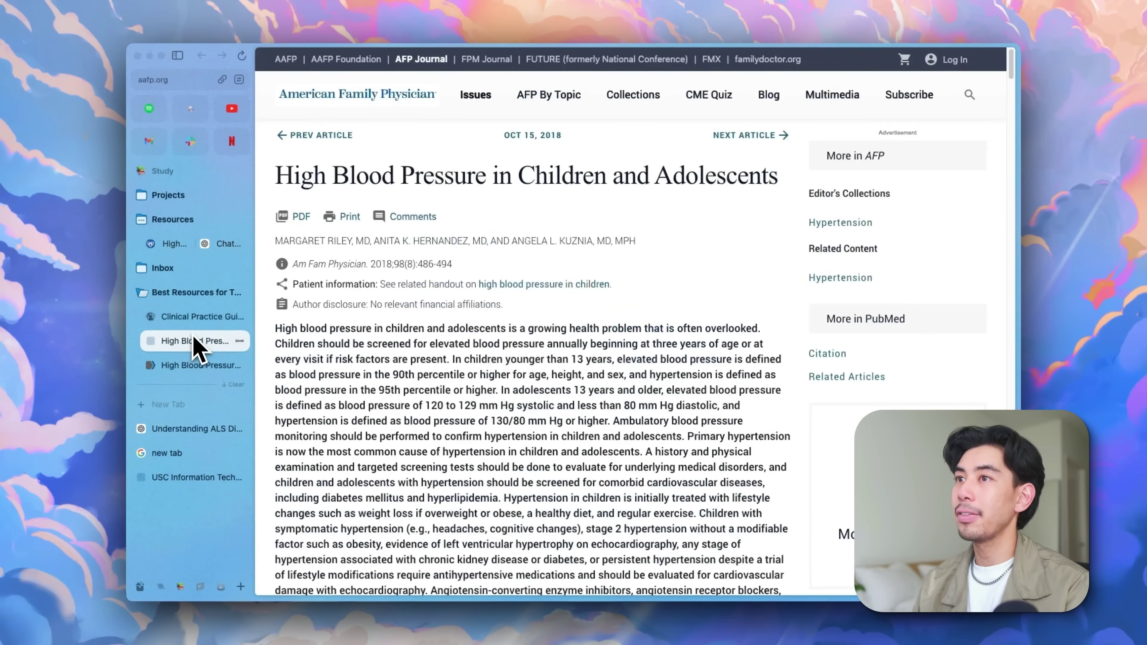
left_click(193, 319)
scroll(492, 393, "down", 10)
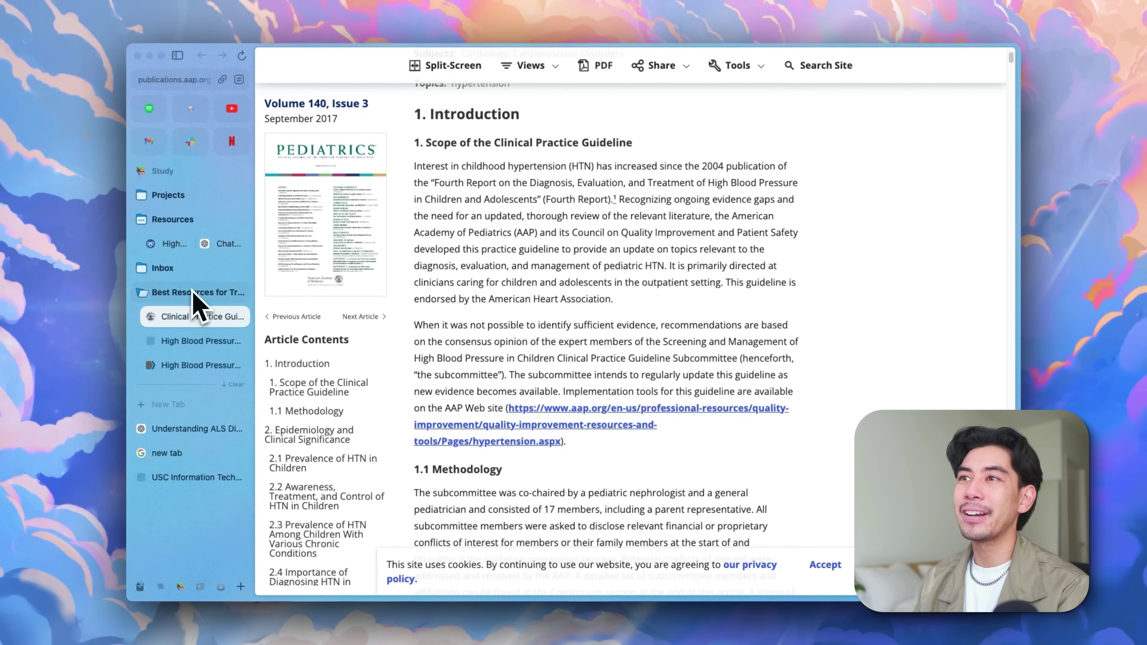
left_click_drag(192, 290, 192, 276)
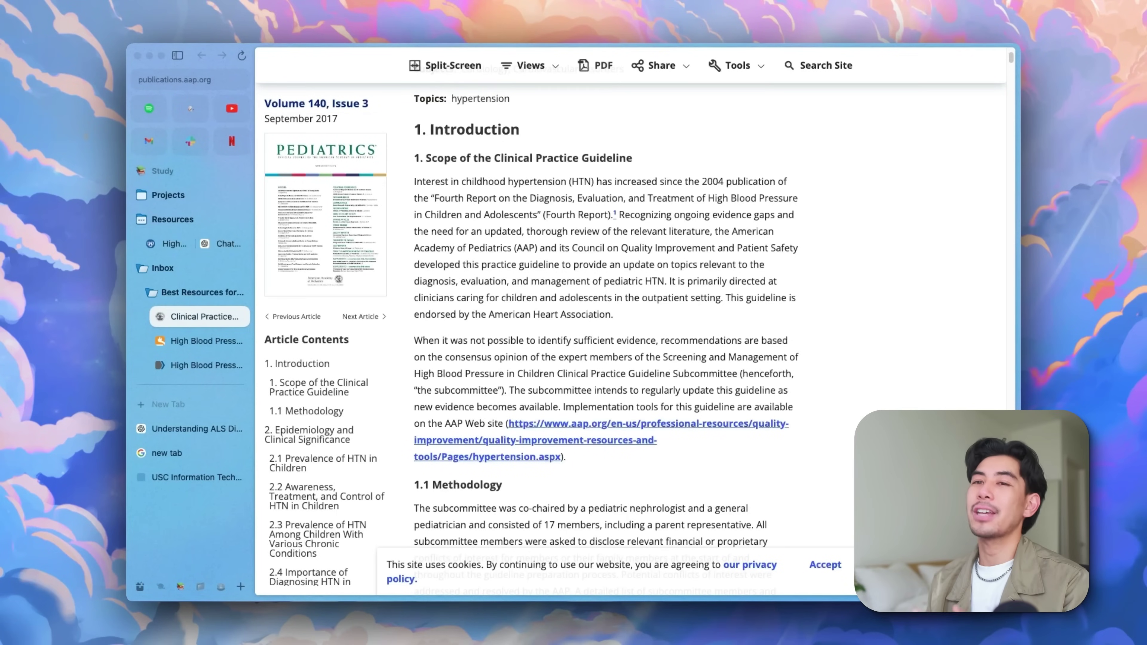
key("super+t")
Google the suggested query for treating high blood pressure in children
type("how do you treat high")
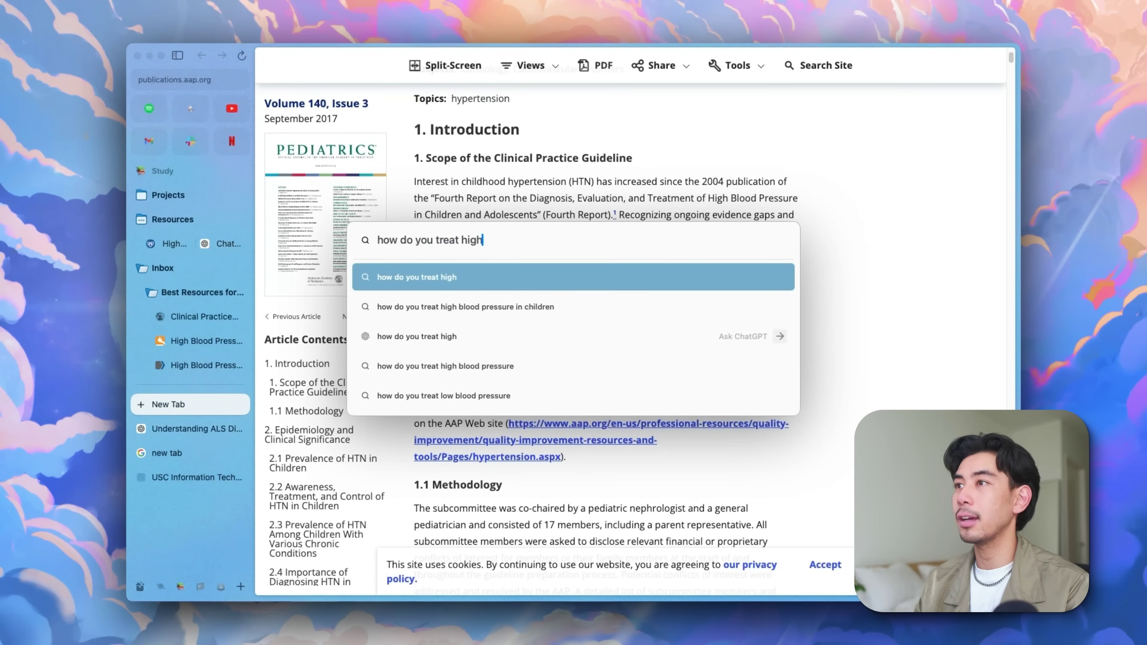
key("Down")
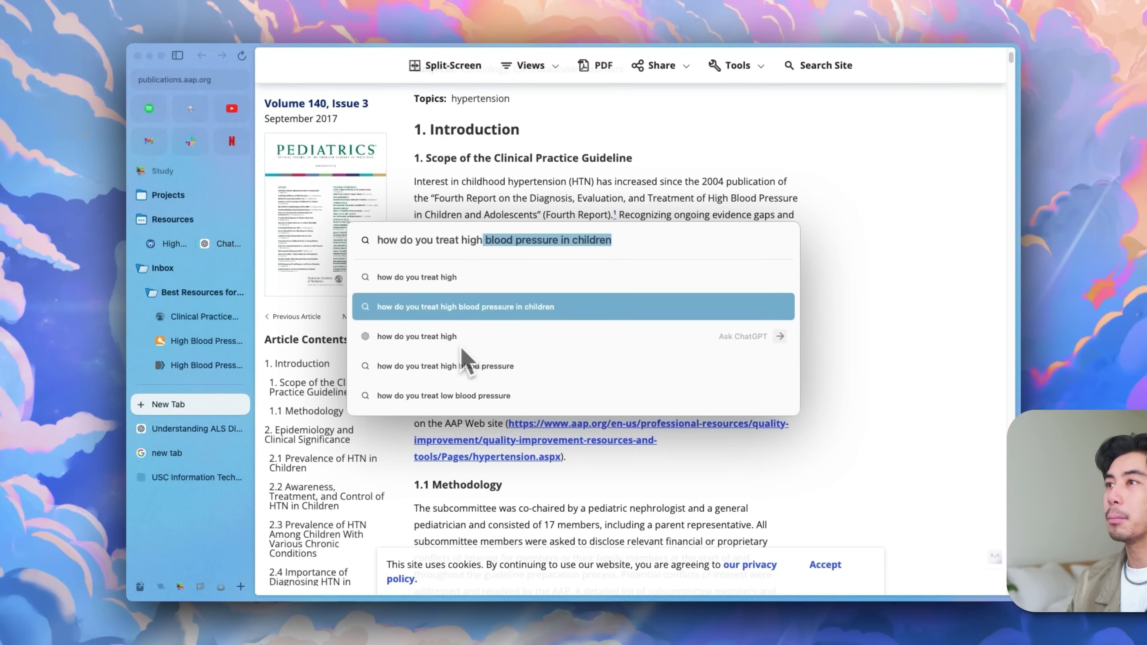
key("Return")
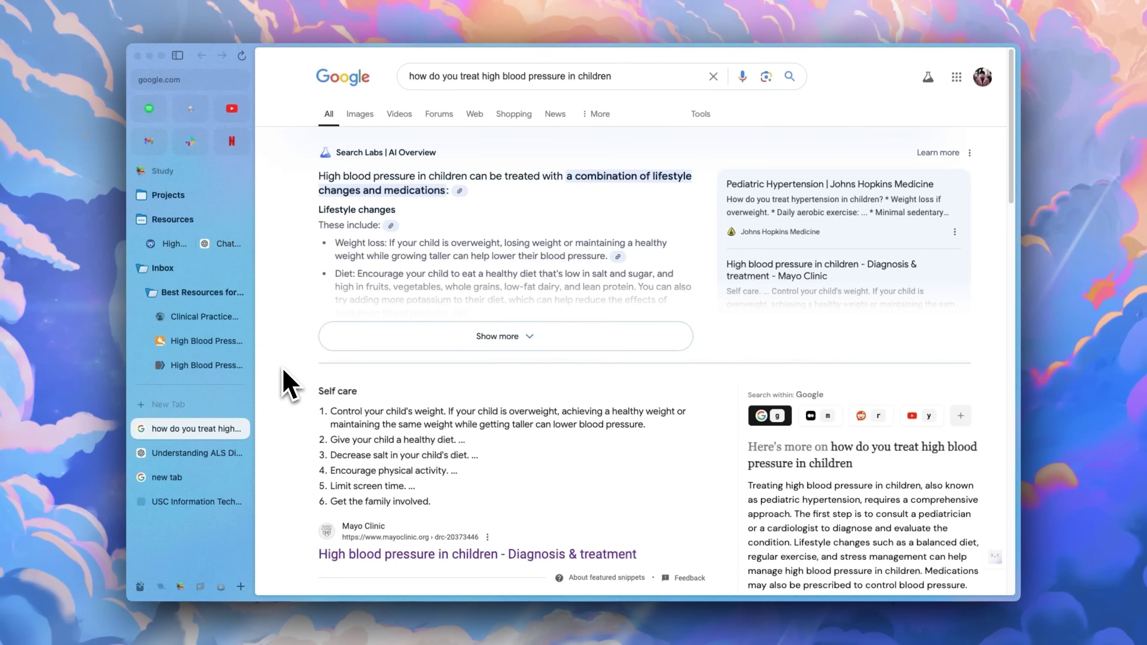
Preview the search results, then open the saved AAFP 'High Blood Pressure in Children and Adolescents' tab
scroll(289, 385, "down", 10)
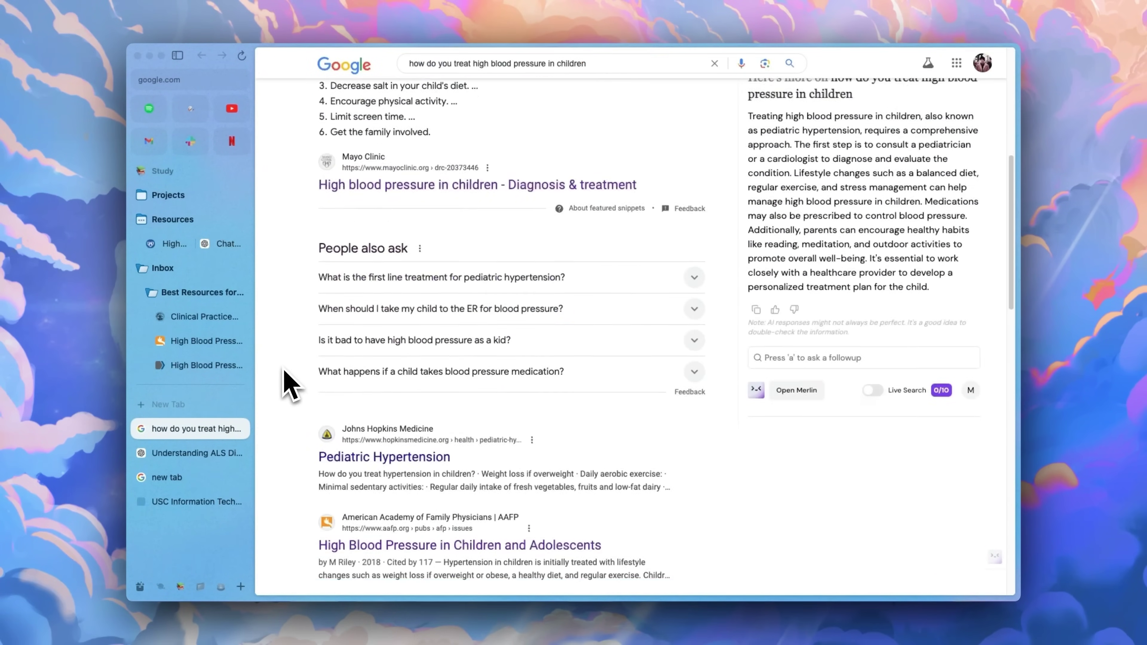
scroll(289, 385, "down", 2)
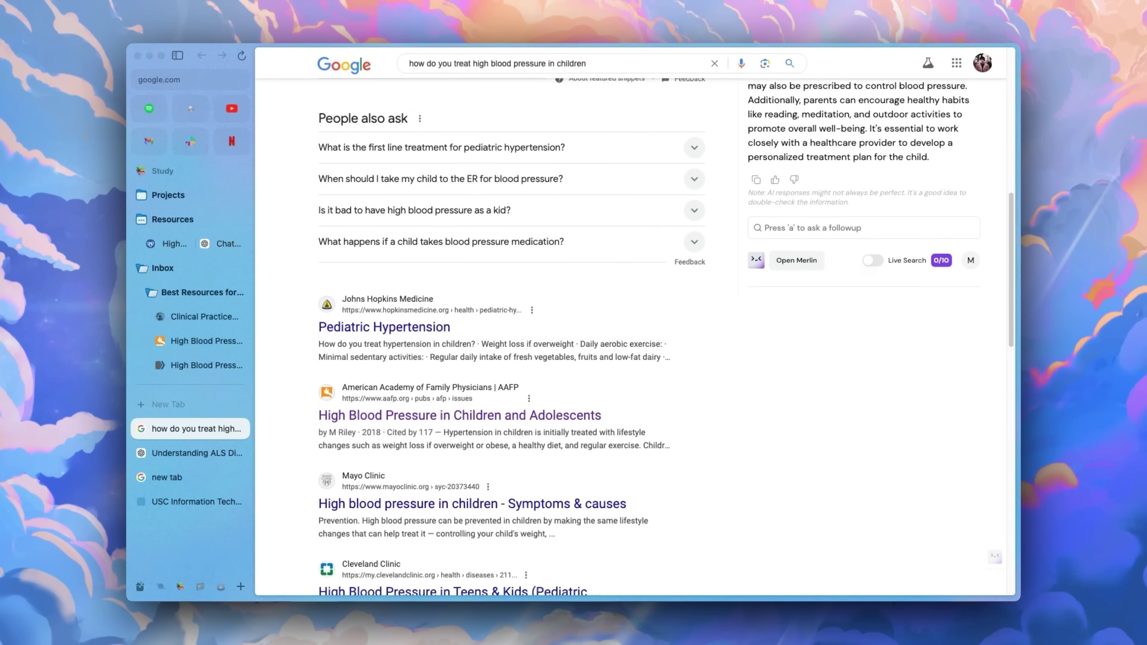
scroll(510, 338, "down", 2)
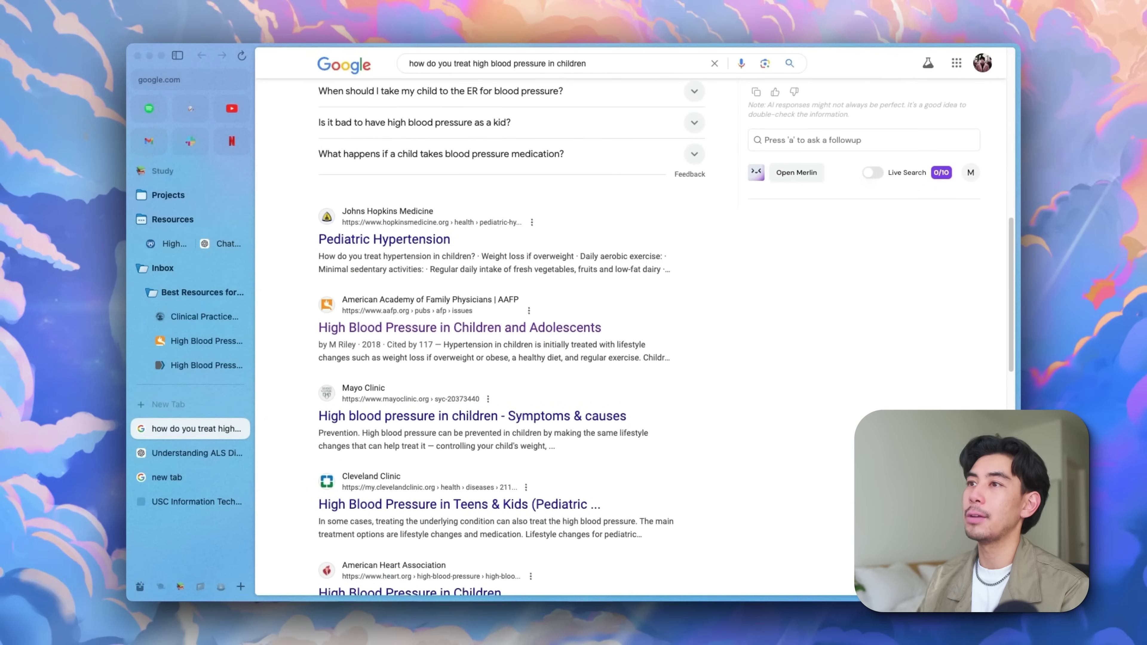
scroll(510, 338, "down", 1)
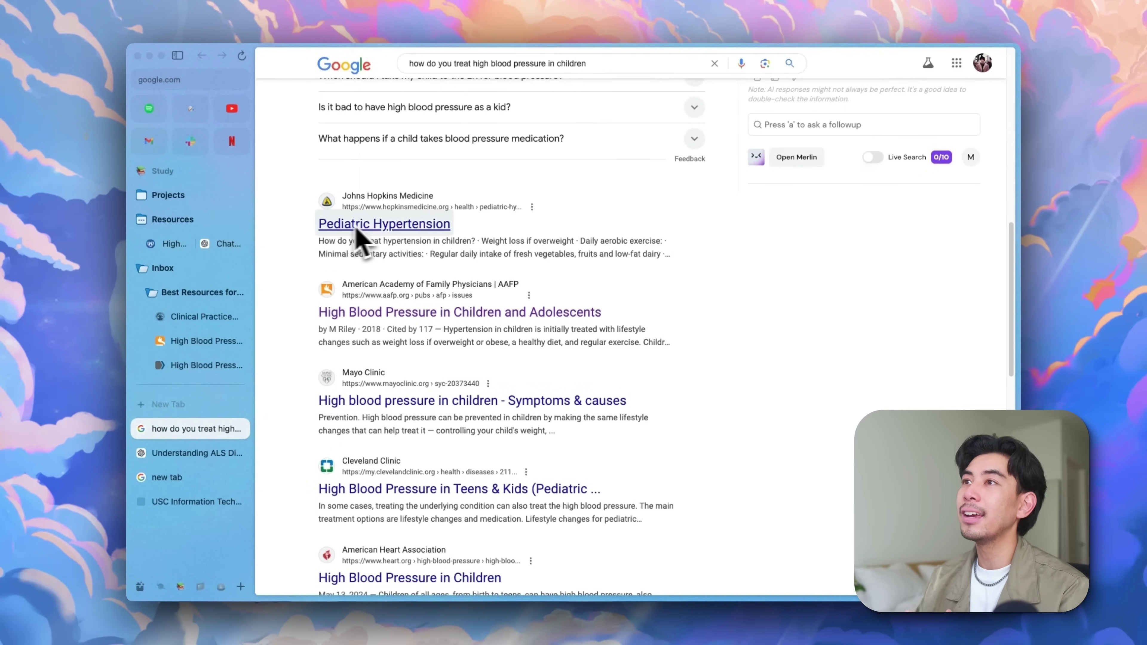
mouse_move(375, 228)
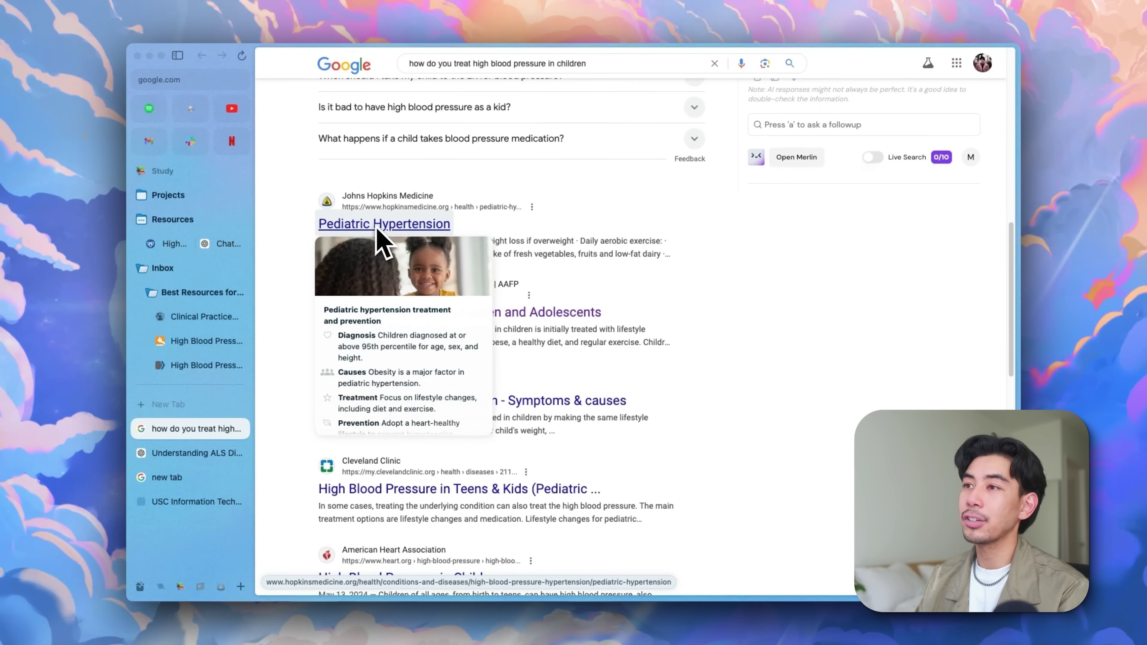
scroll(398, 312, "down", 2)
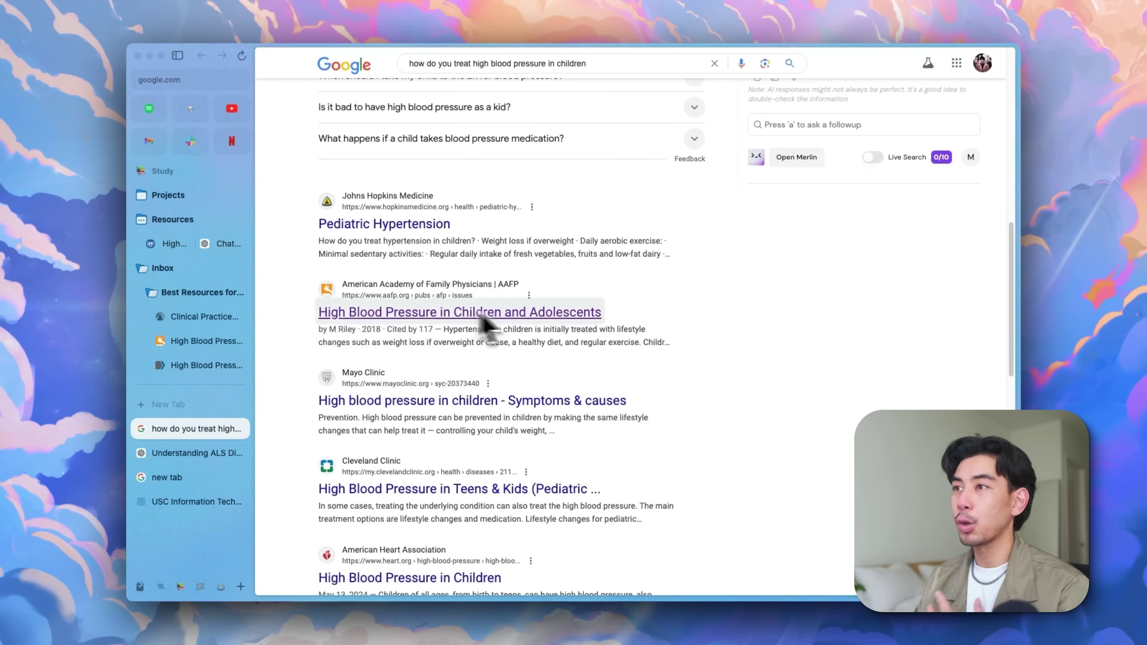
mouse_move(408, 316)
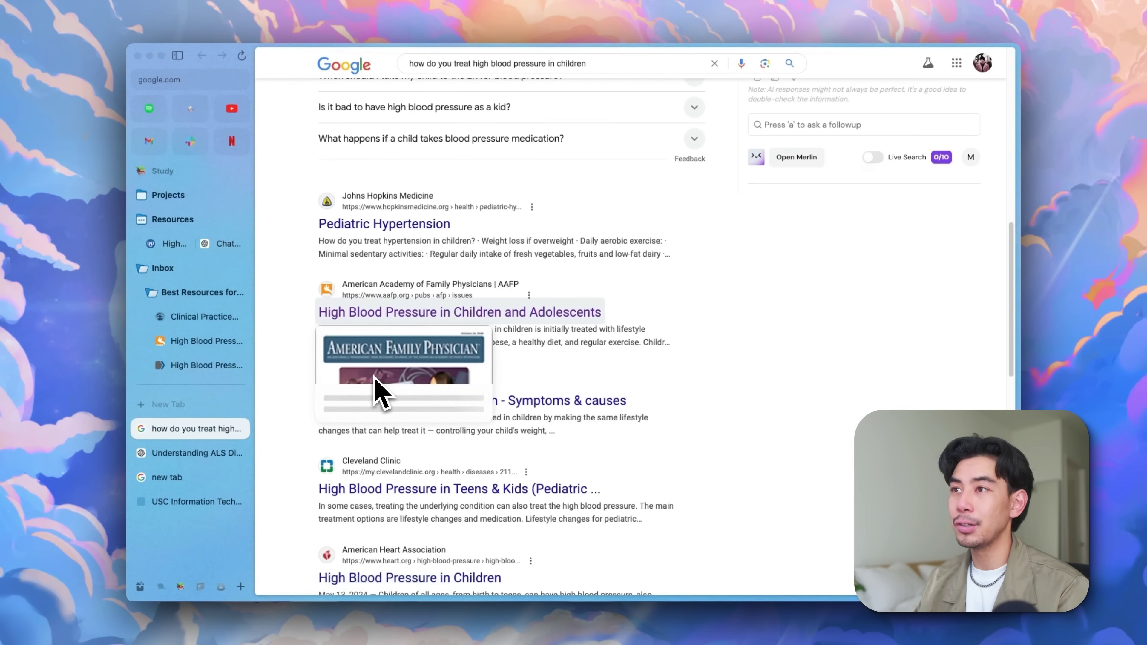
scroll(384, 407, "down", 5)
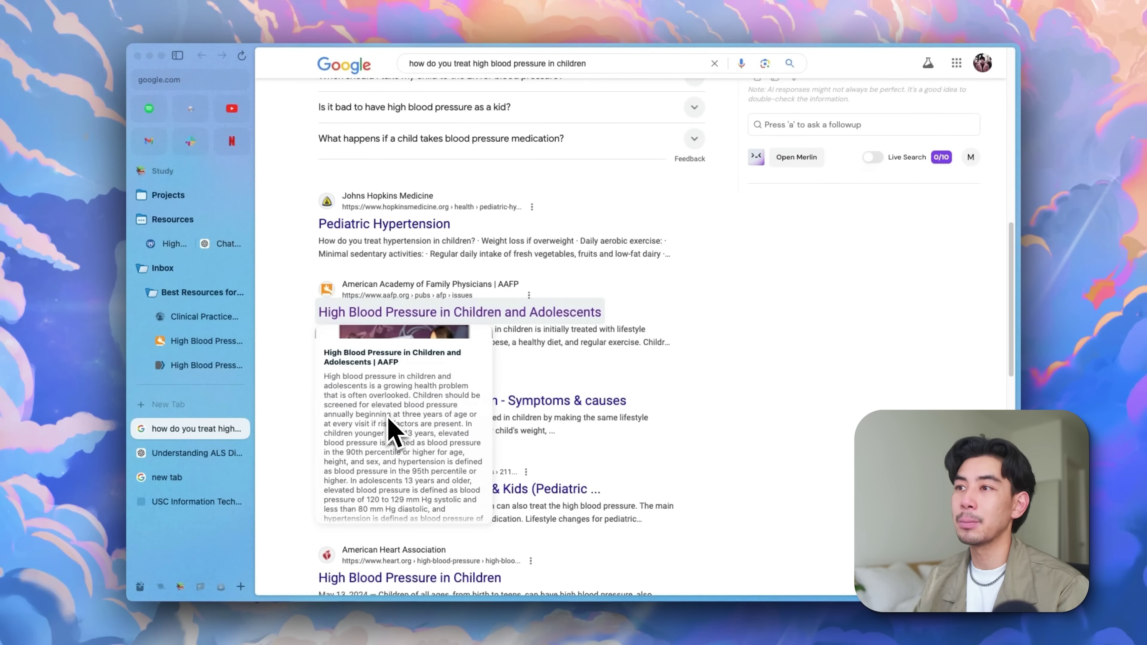
scroll(393, 431, "down", 5)
left_click(397, 433)
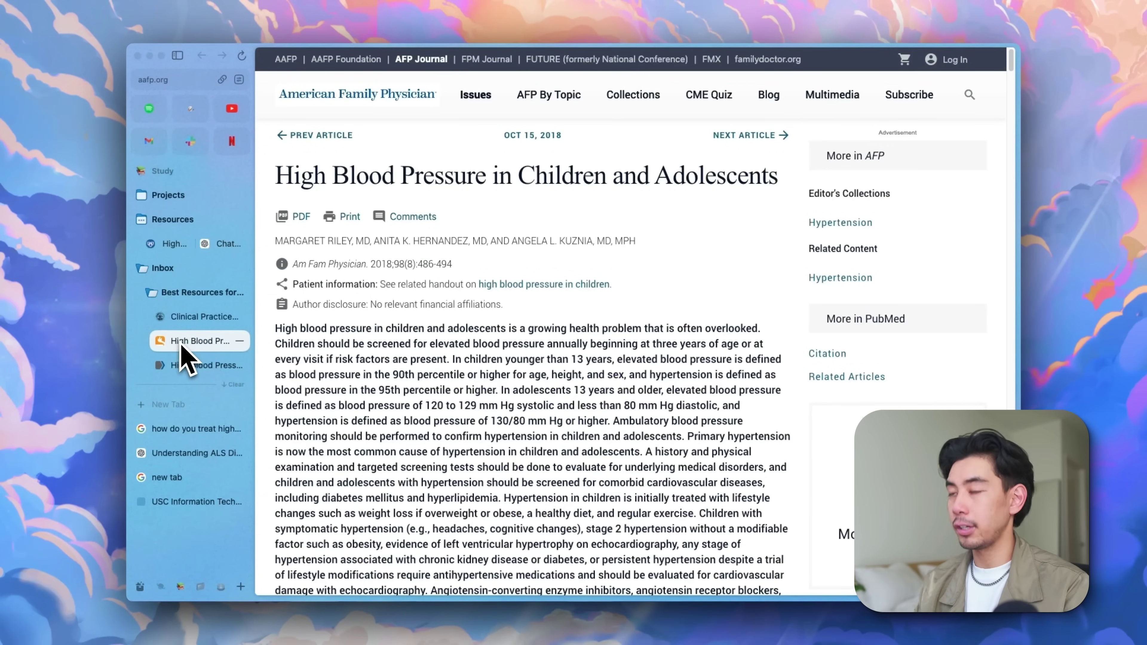
Toggle the sidebar off with Cmd+S and scroll down through the AAFP hypertension article
key("super+s")
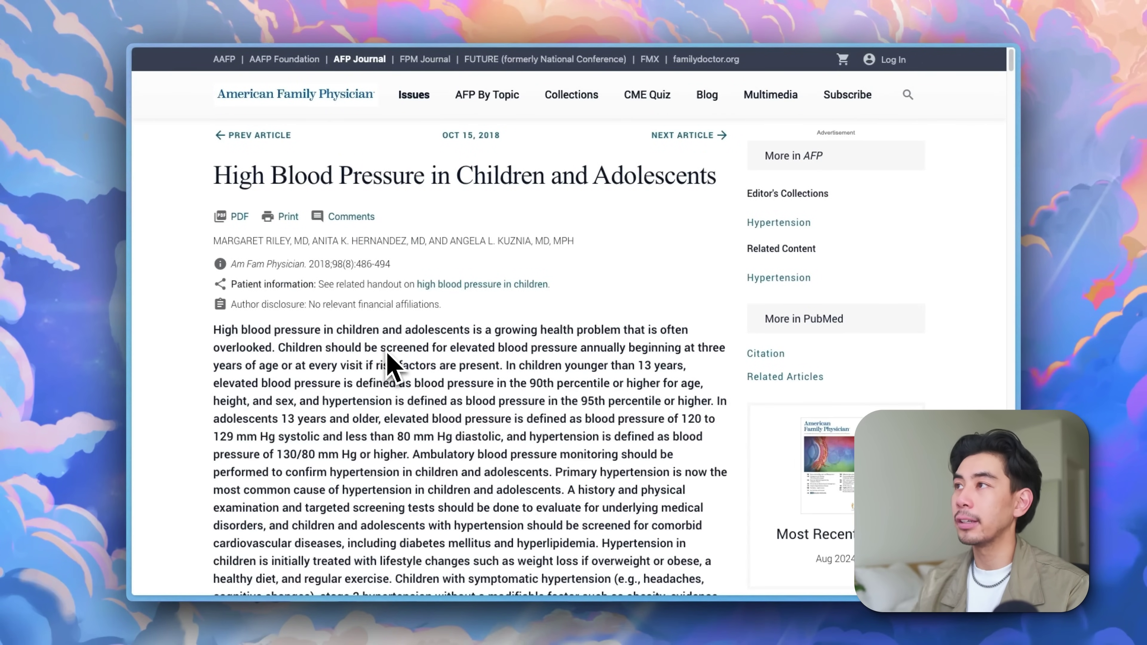
scroll(441, 361, "down", 20)
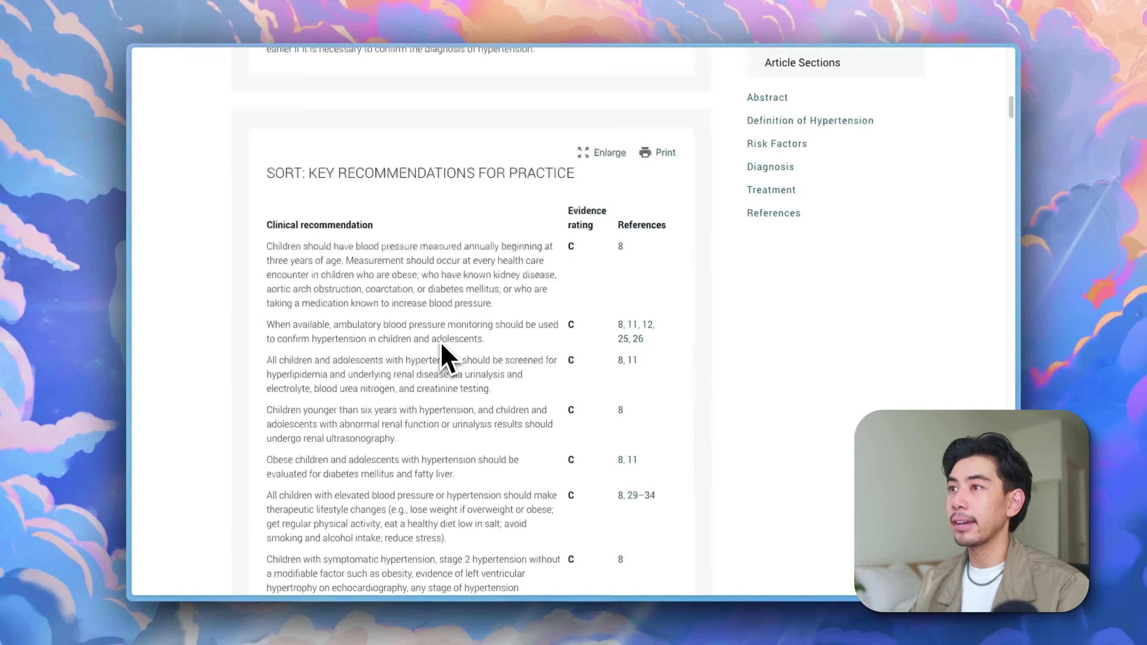
scroll(441, 344, "down", 20)
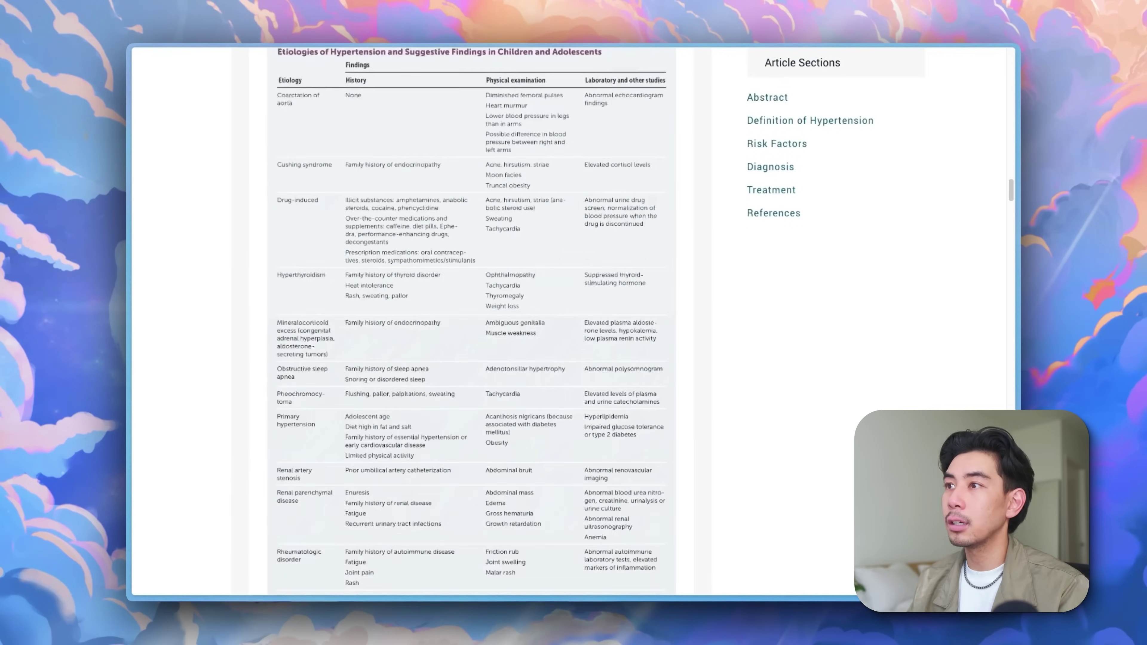
scroll(469, 343, "down", 20)
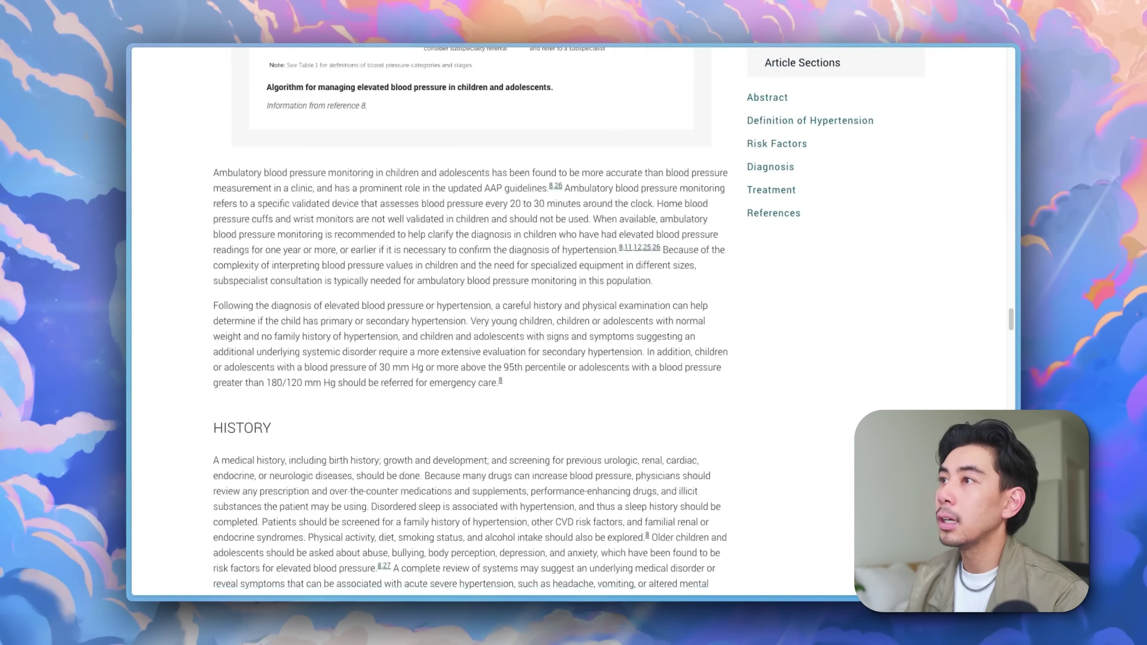
scroll(441, 355, "down", 20)
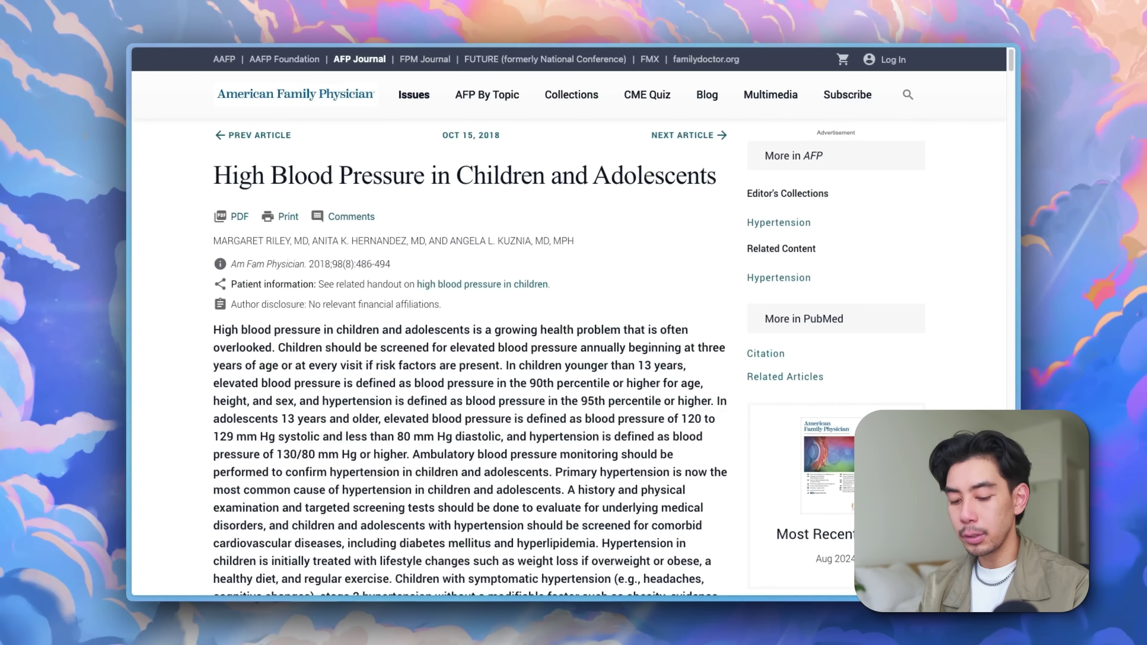
In the find-or-ask bar, request a bullet-point summary of the article's main ideas and findings
key("ctrl+f")
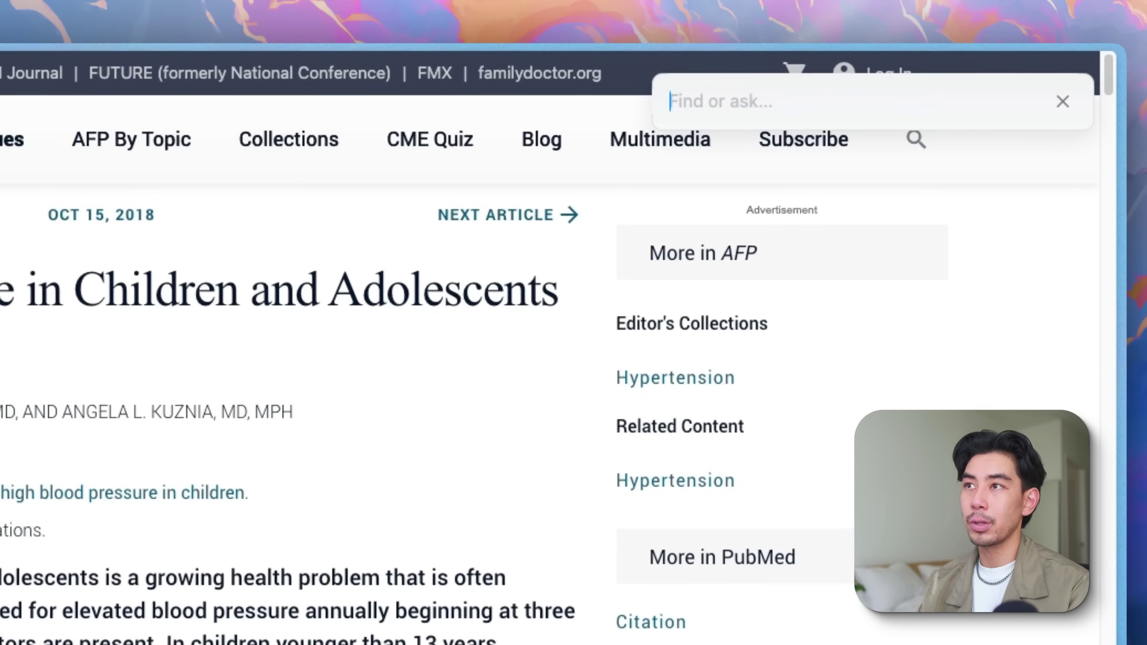
type("s")
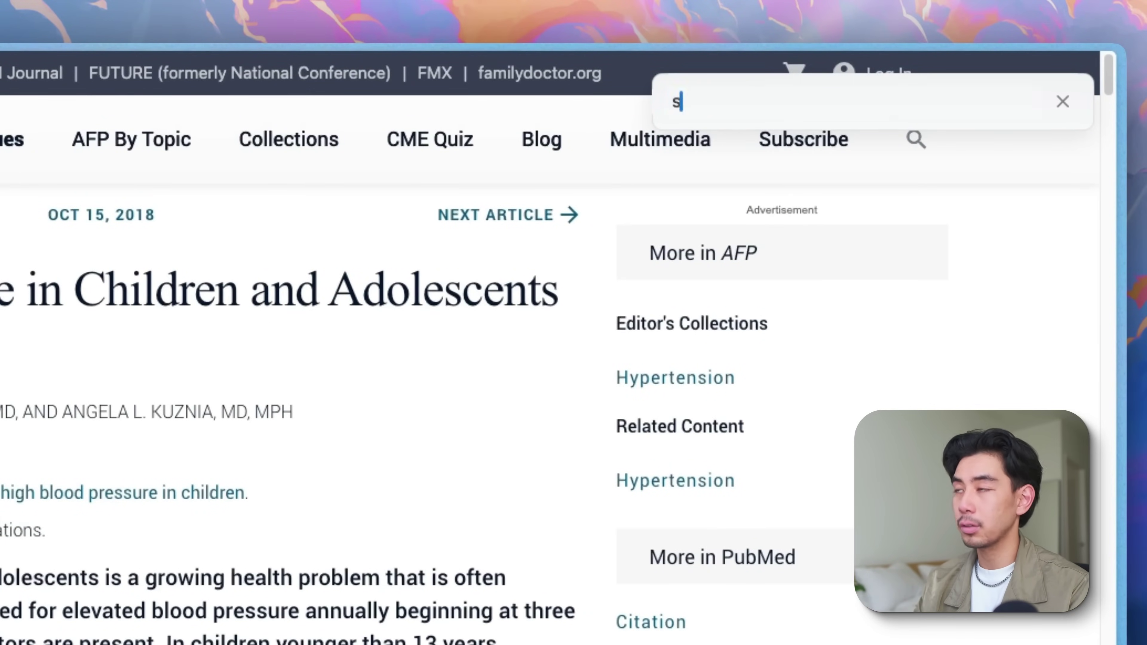
type("ummarize")
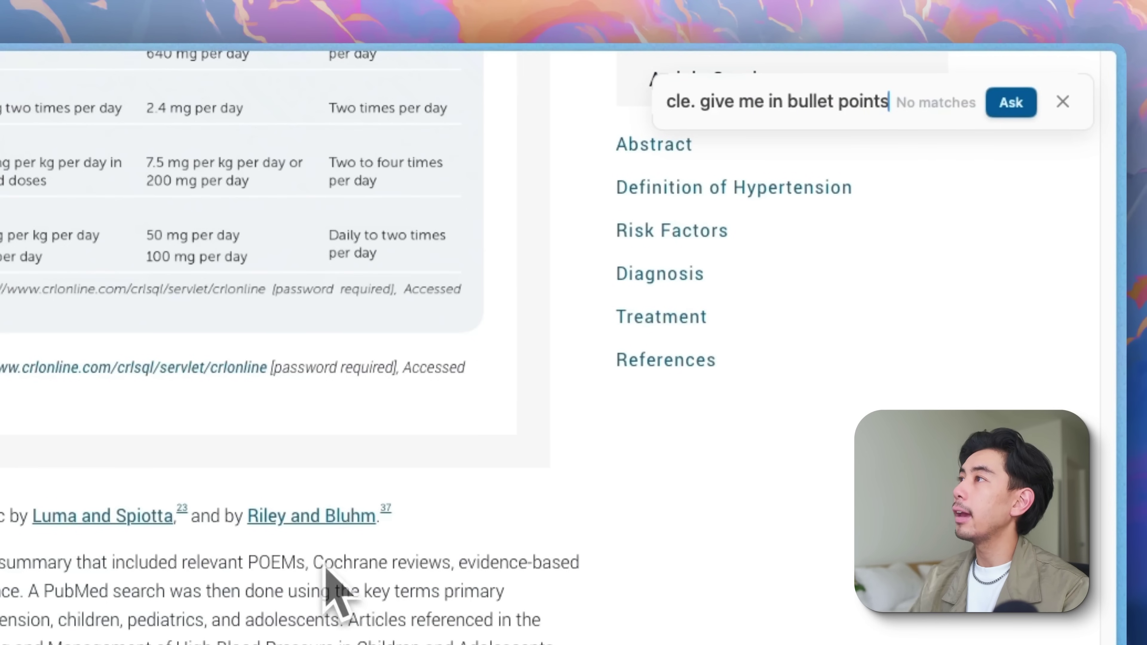
Submit the summary request and scroll through the AI's bullet-point answer and closing key points
left_click(1000, 108)
scroll(190, 587, "up", 10)
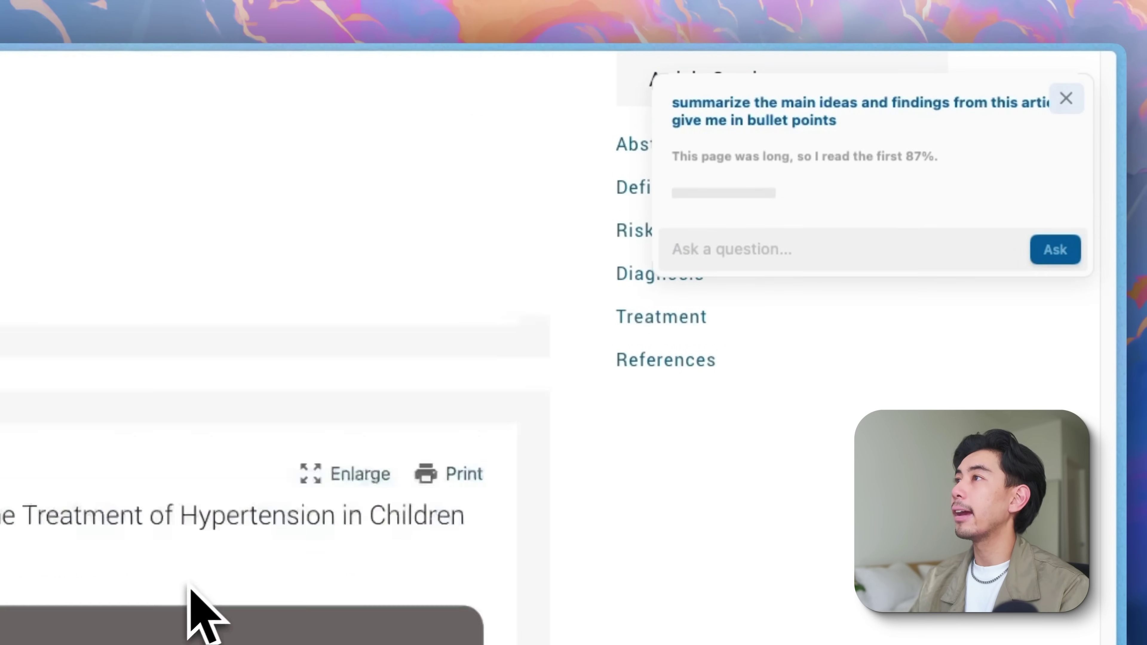
scroll(189, 585, "up", 15)
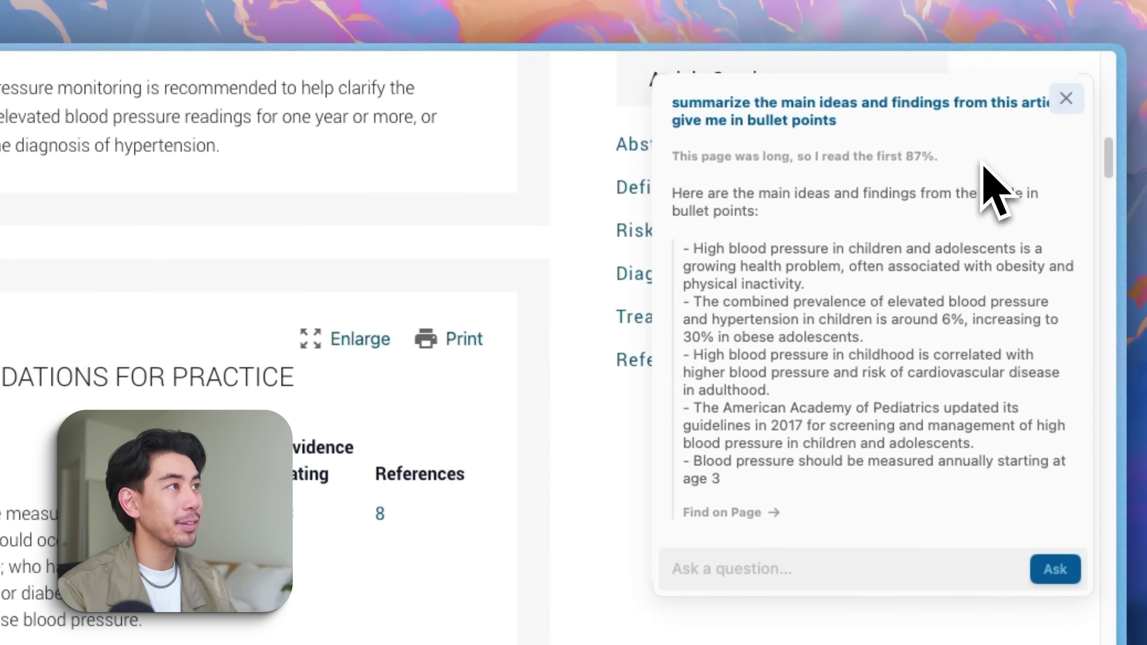
scroll(795, 189, "down", 5)
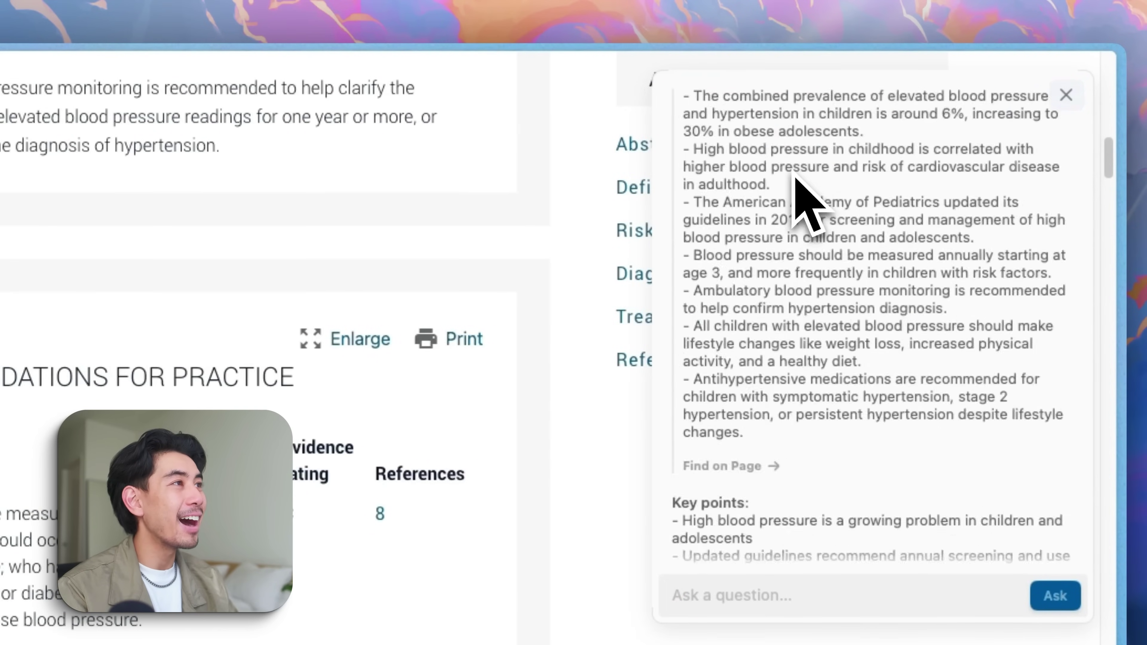
scroll(787, 357, "up", 10)
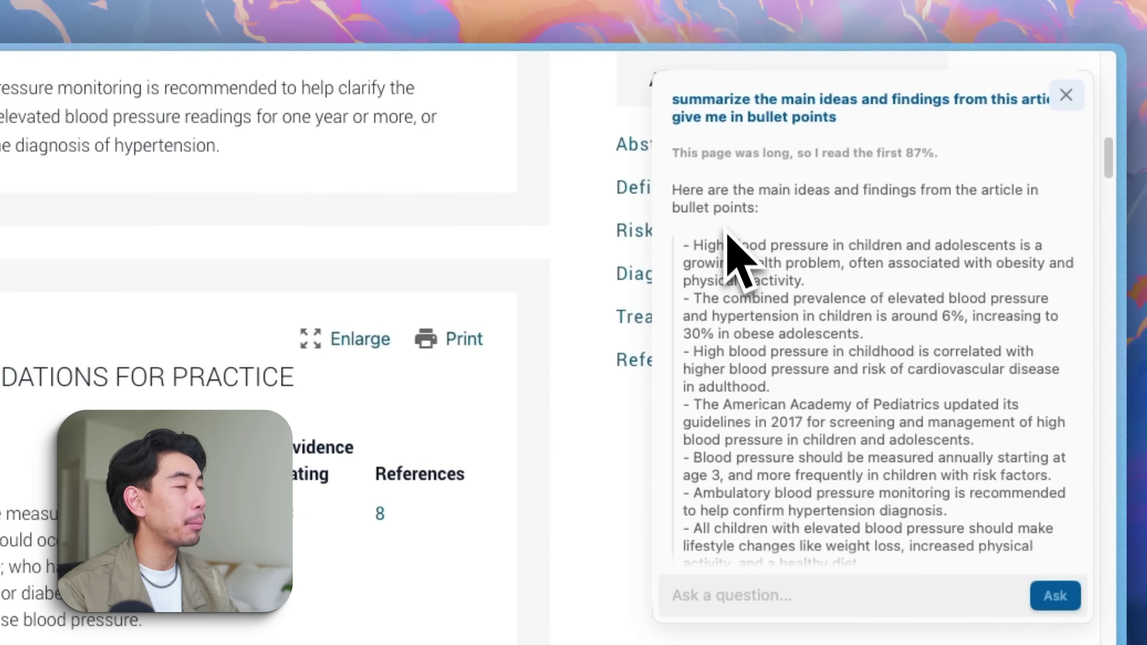
scroll(727, 232, "down", 6)
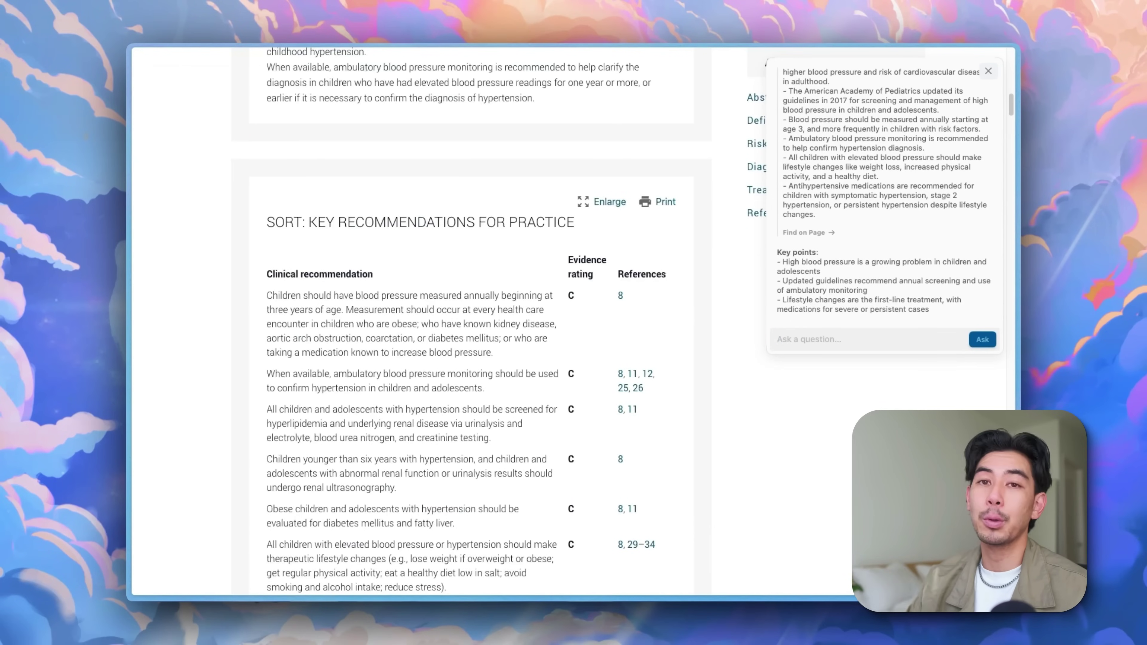
scroll(909, 205, "up", 5)
scroll(909, 204, "down", 5)
scroll(900, 235, "up", 2)
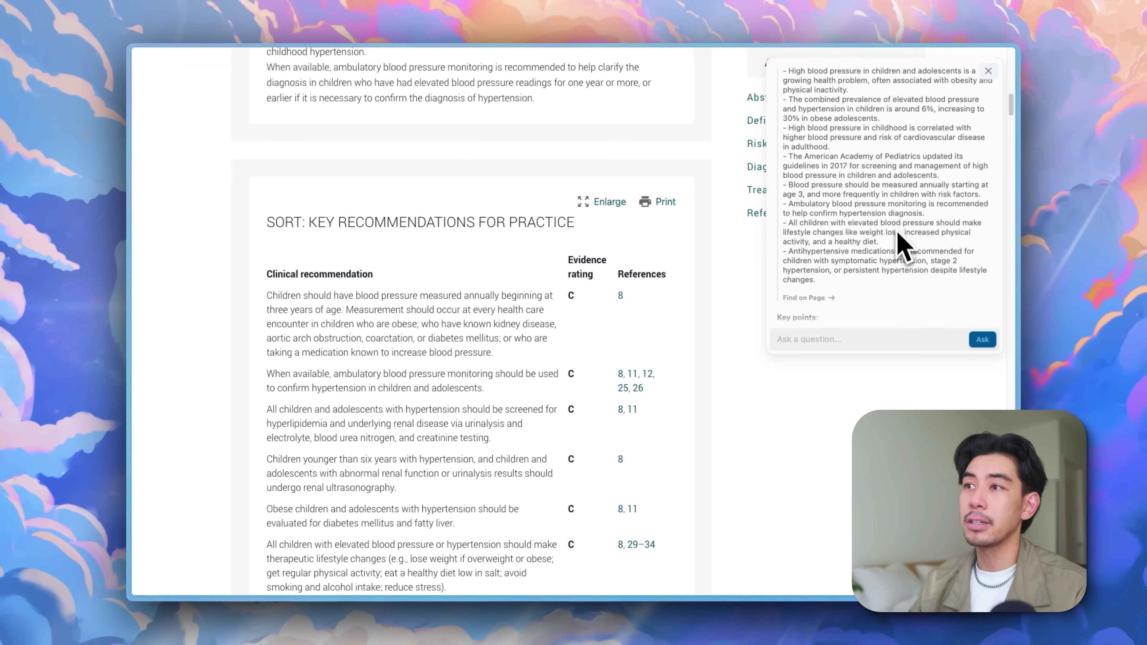
scroll(898, 253, "down", 2)
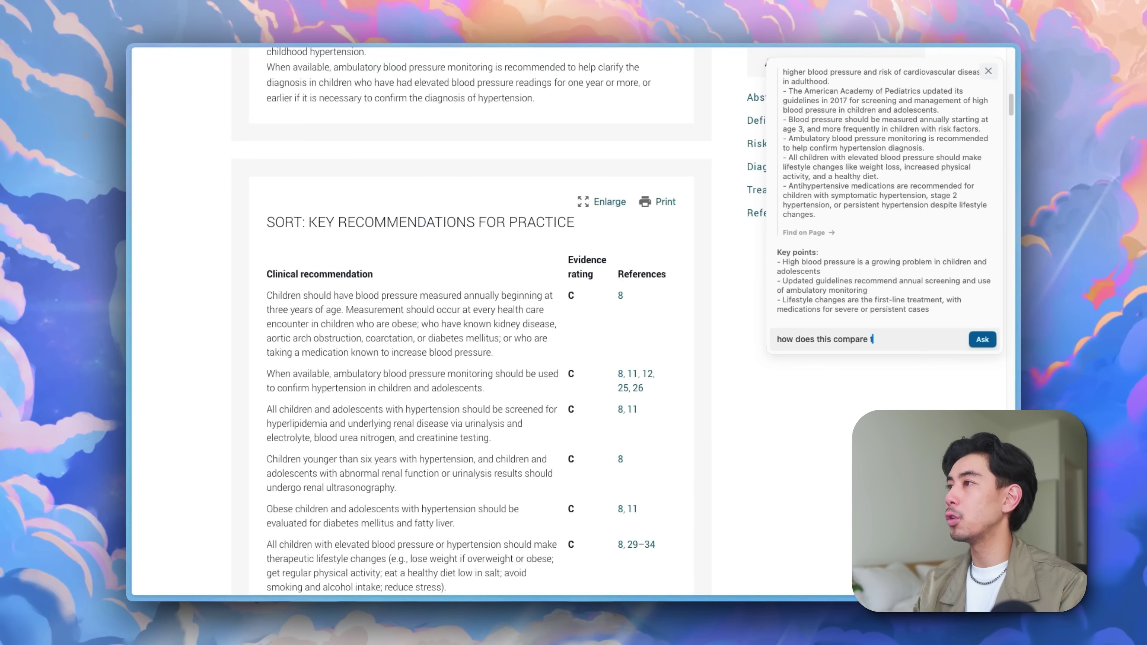
Submit the follow-up question asking how childhood hypertension treatment compares to adult treatment
type("o adult treatment?")
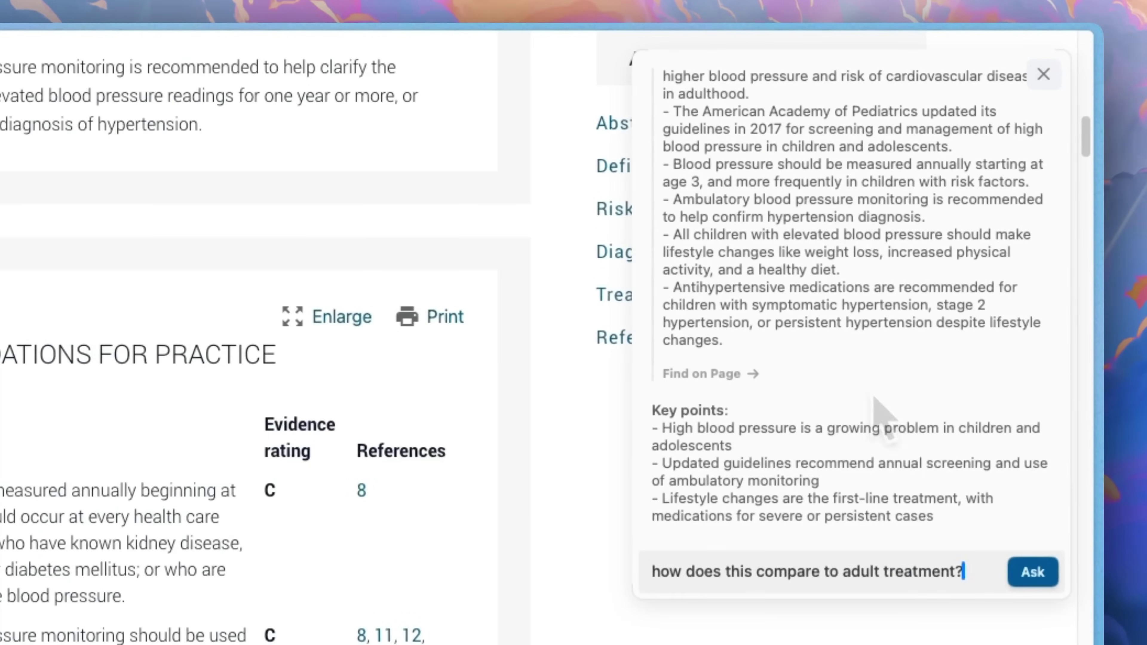
key("Return")
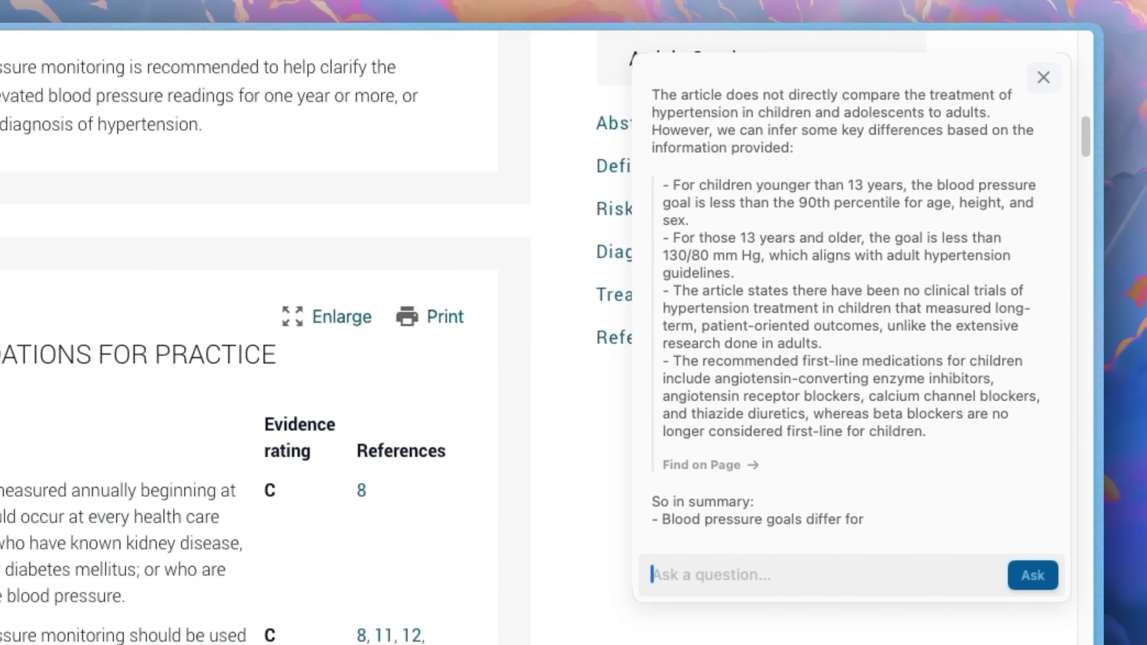
scroll(901, 345, "up", 10)
scroll(727, 260, "up", 6)
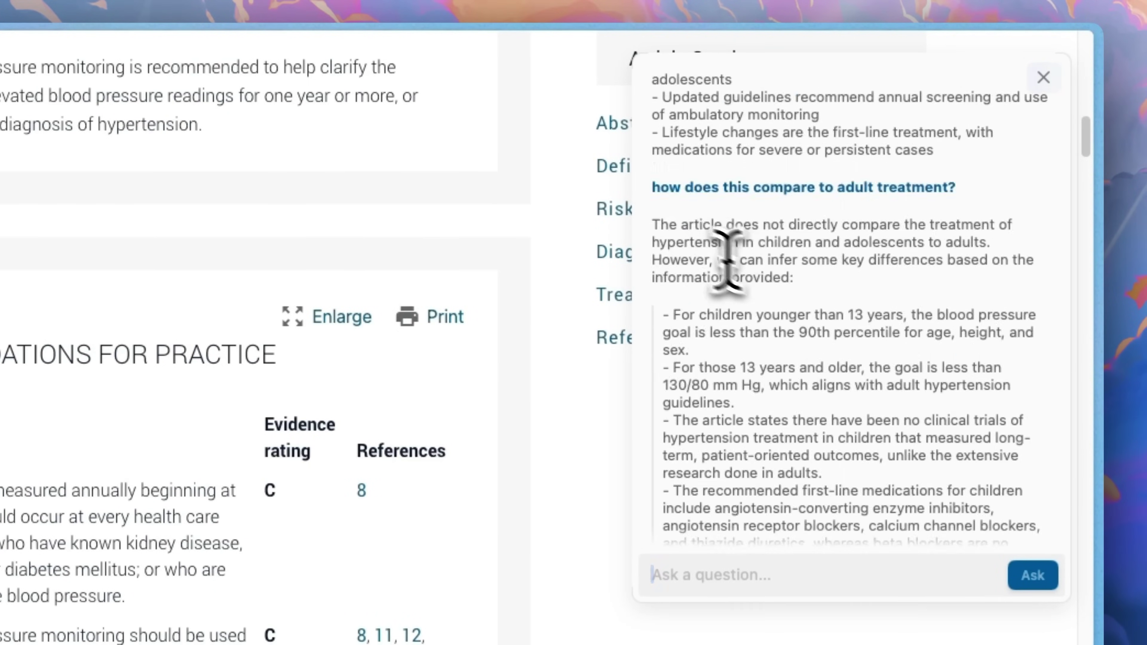
Read through the AI answer contrasting children's and adults' hypertension care
triple_click(727, 259)
left_click(896, 253)
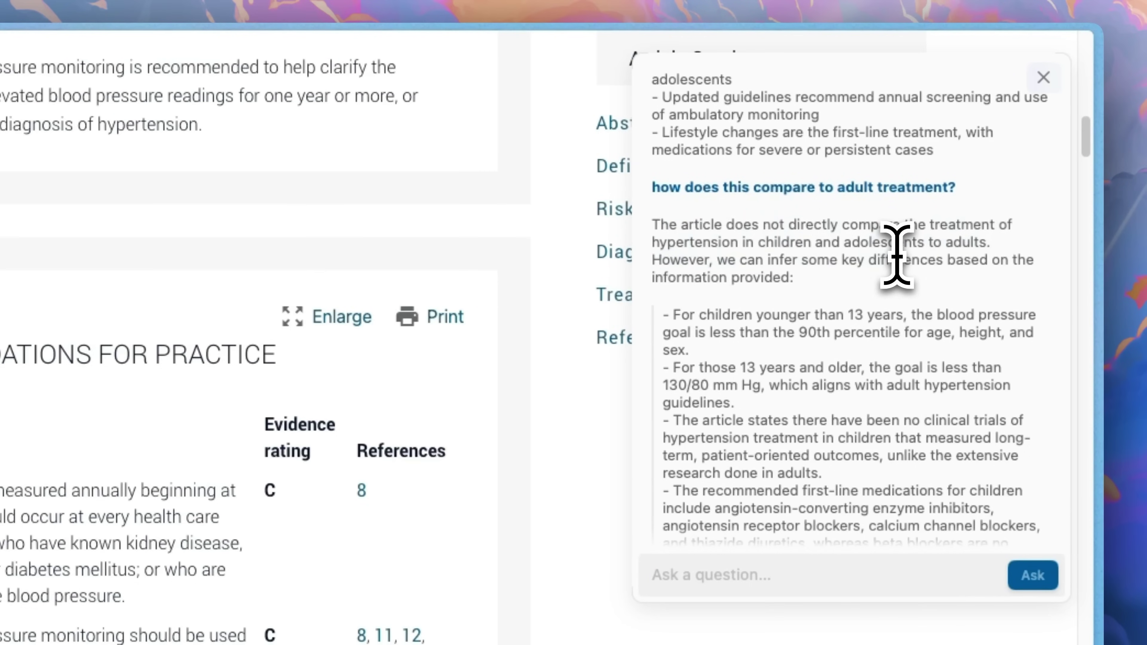
scroll(901, 276, "up", 1)
scroll(840, 352, "down", 1)
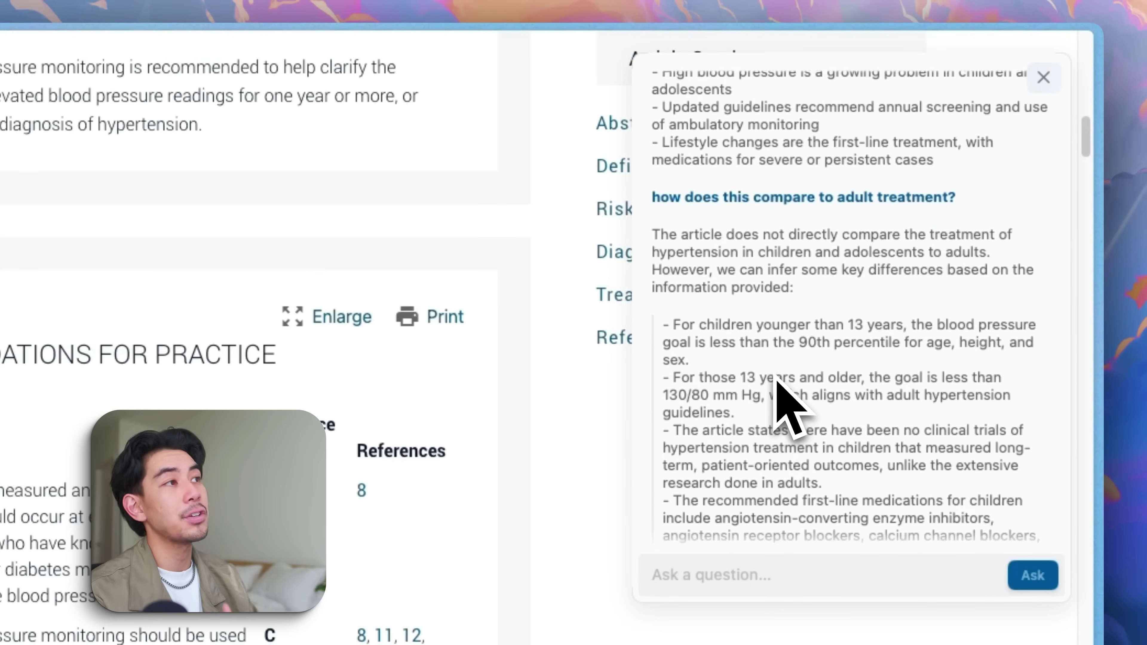
scroll(774, 380, "down", 1)
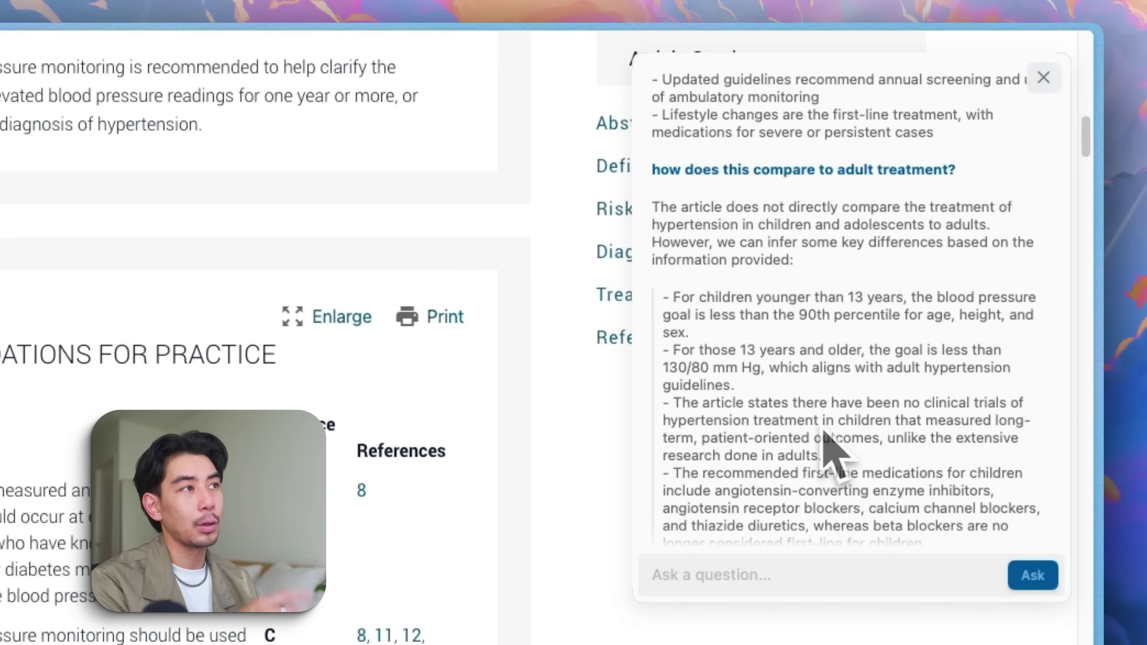
scroll(823, 436, "down", 2)
left_click_drag(661, 185, 797, 204)
left_click(798, 202)
scroll(808, 235, "down", 7)
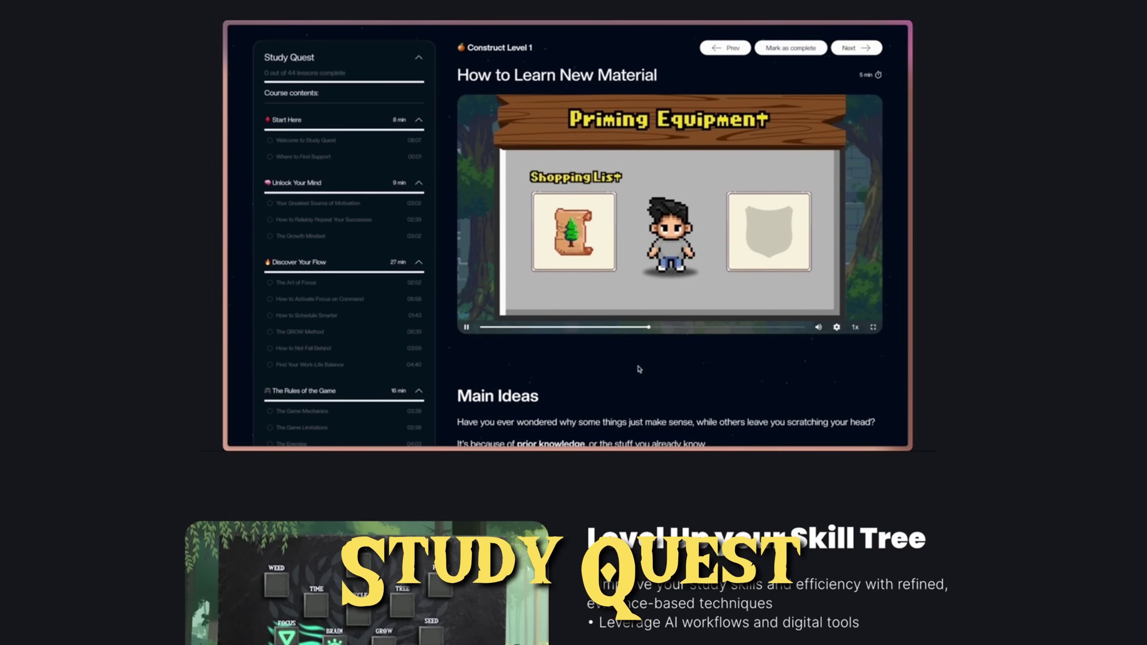
scroll(573, 322, "down", 7)
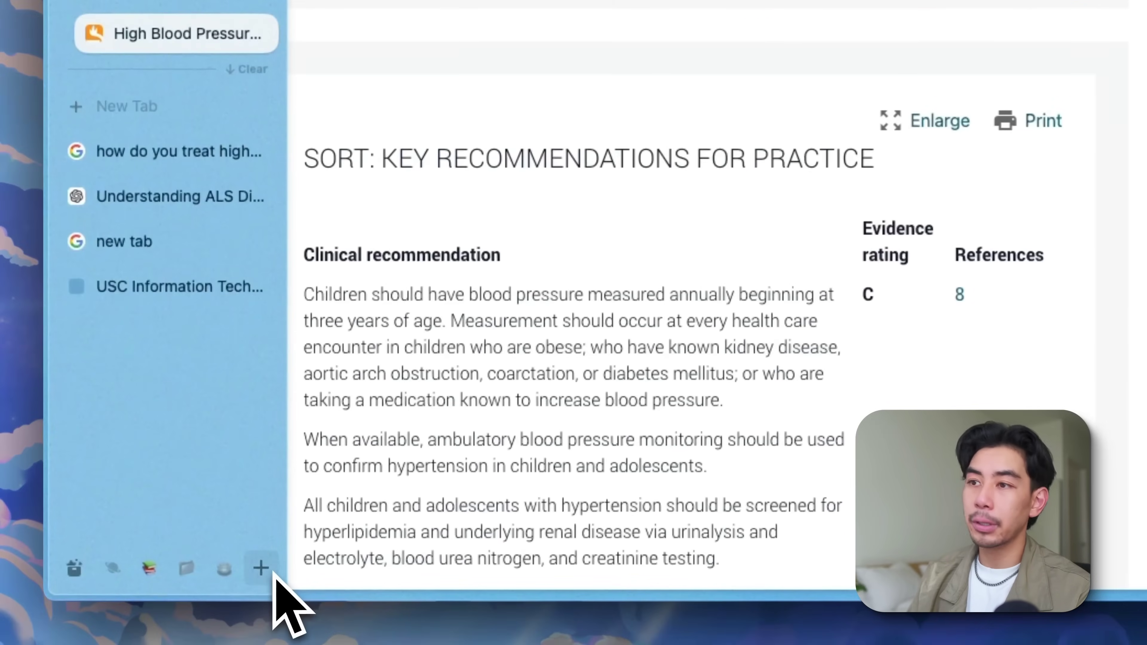
Create a new blank easel titled 'Text' and cancel the image file picker
left_click(273, 580)
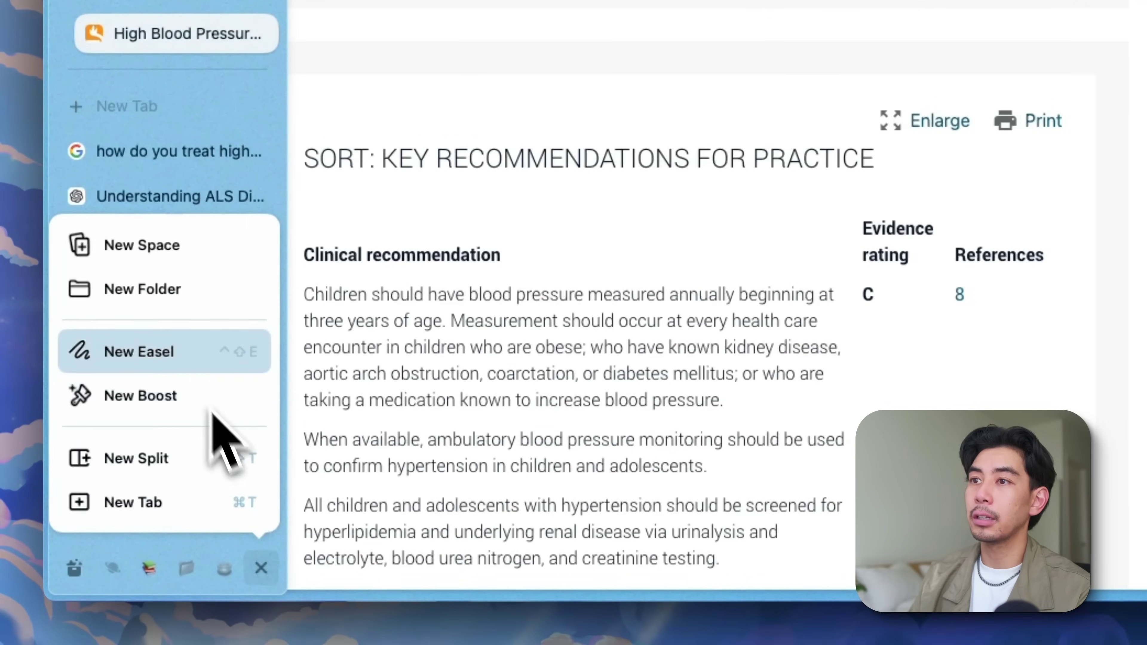
left_click(174, 357)
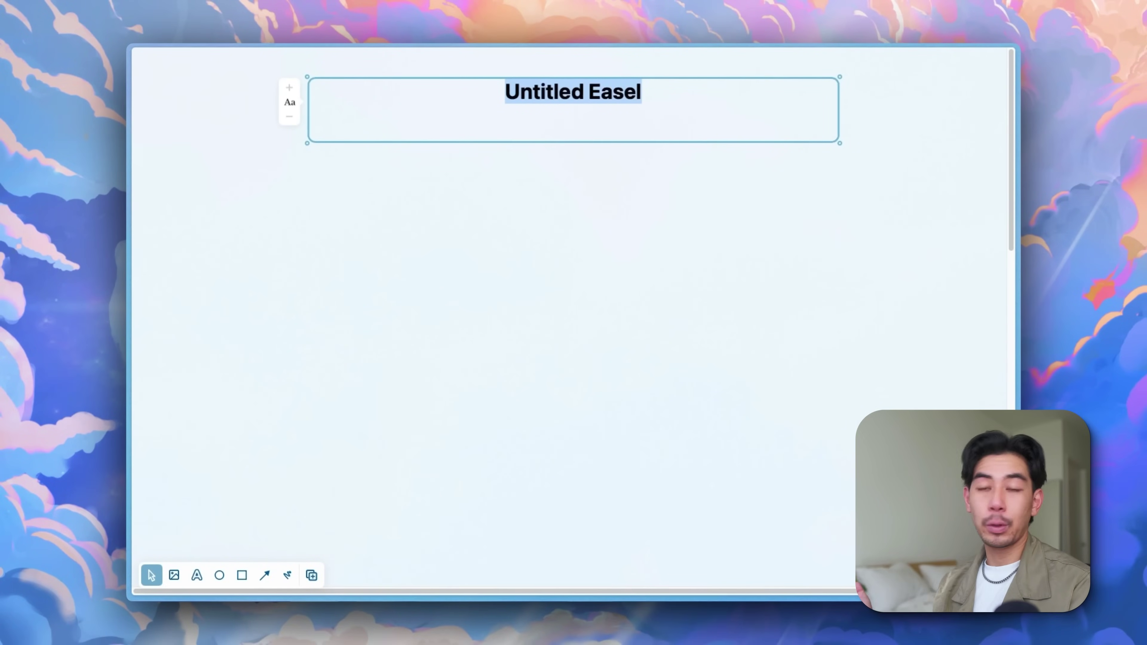
type("Text")
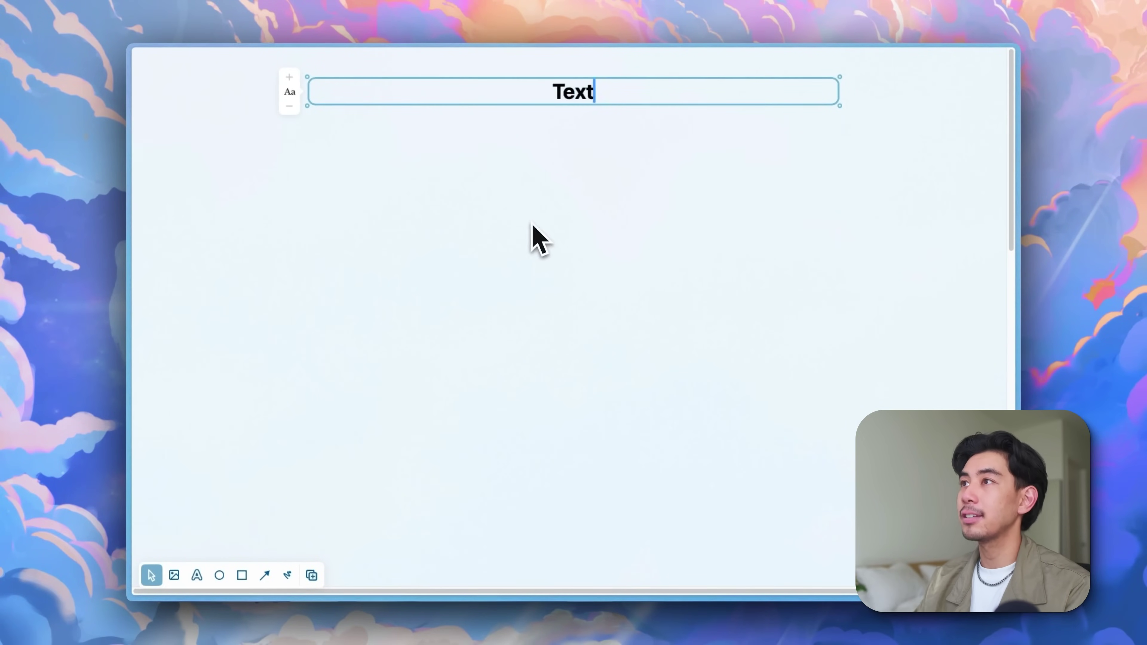
key("Return")
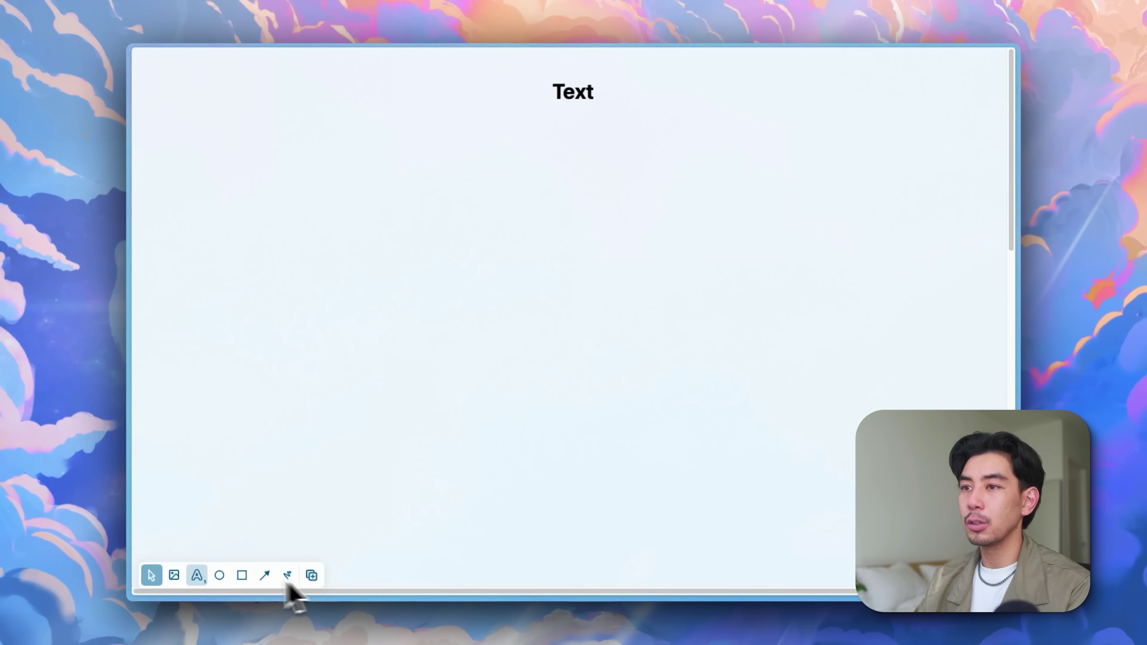
left_click(175, 576)
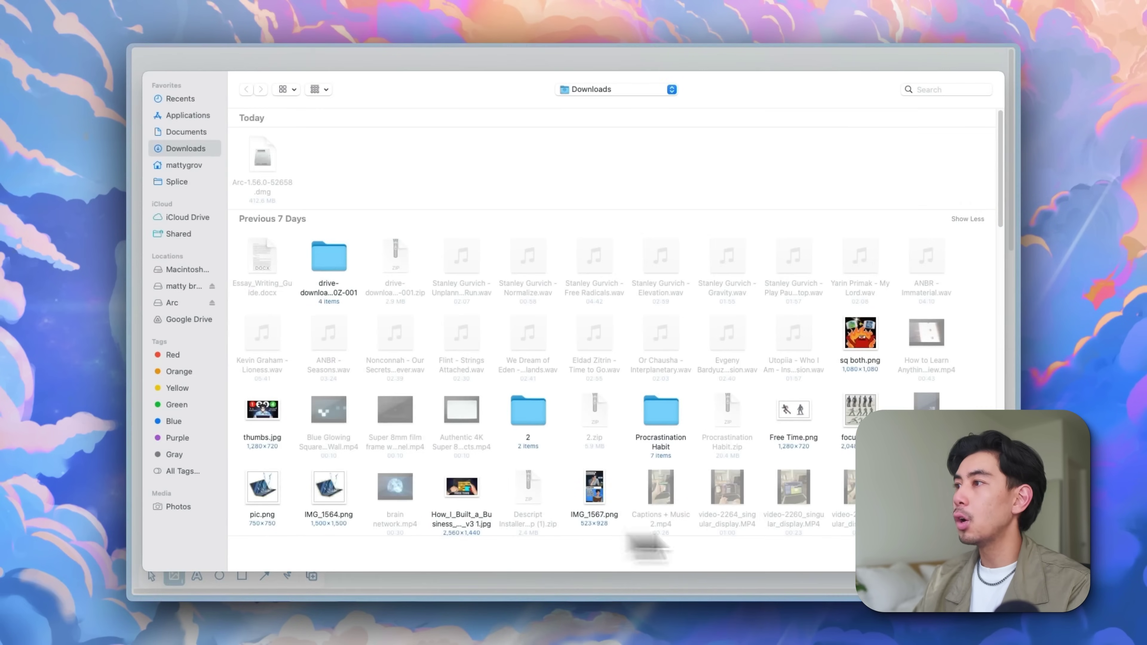
key("Escape")
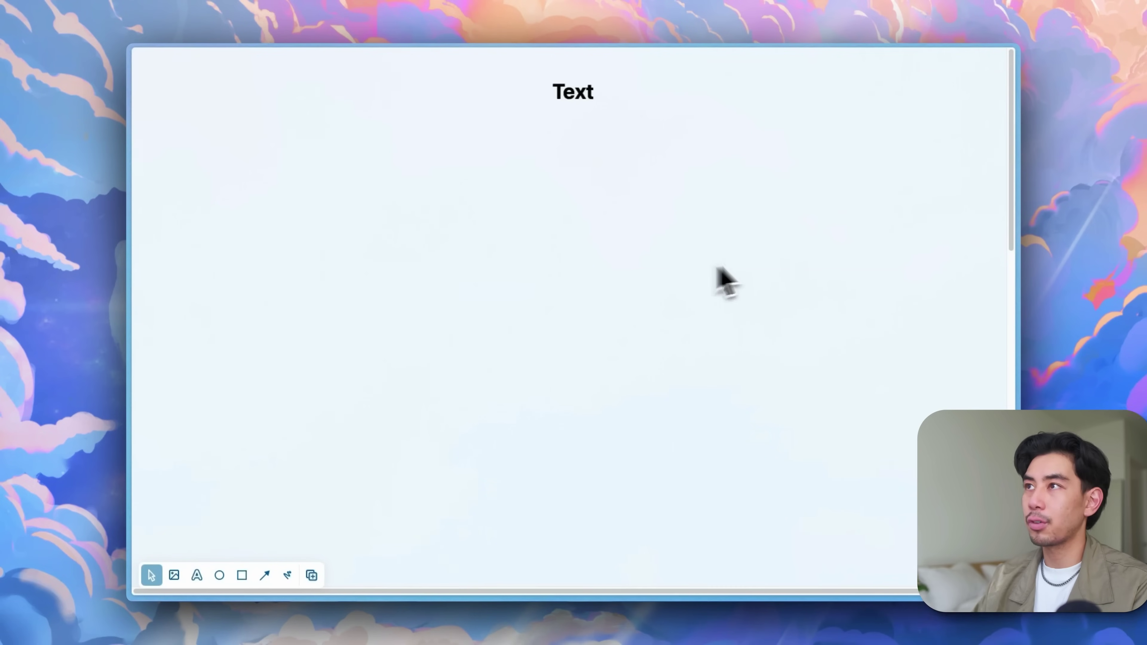
Show the Google results beside the easel and place the pediatric hypertension diagram on it
mouse_move(128, 353)
left_click(192, 397)
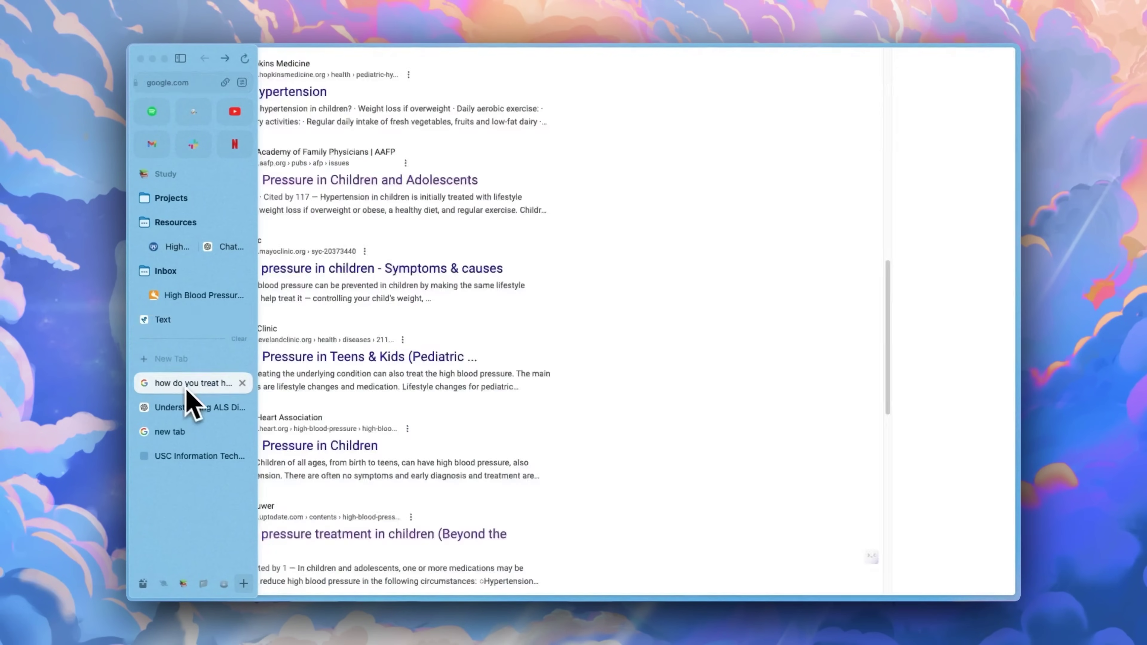
left_click_drag(192, 397, 767, 384)
scroll(698, 312, "up", 15)
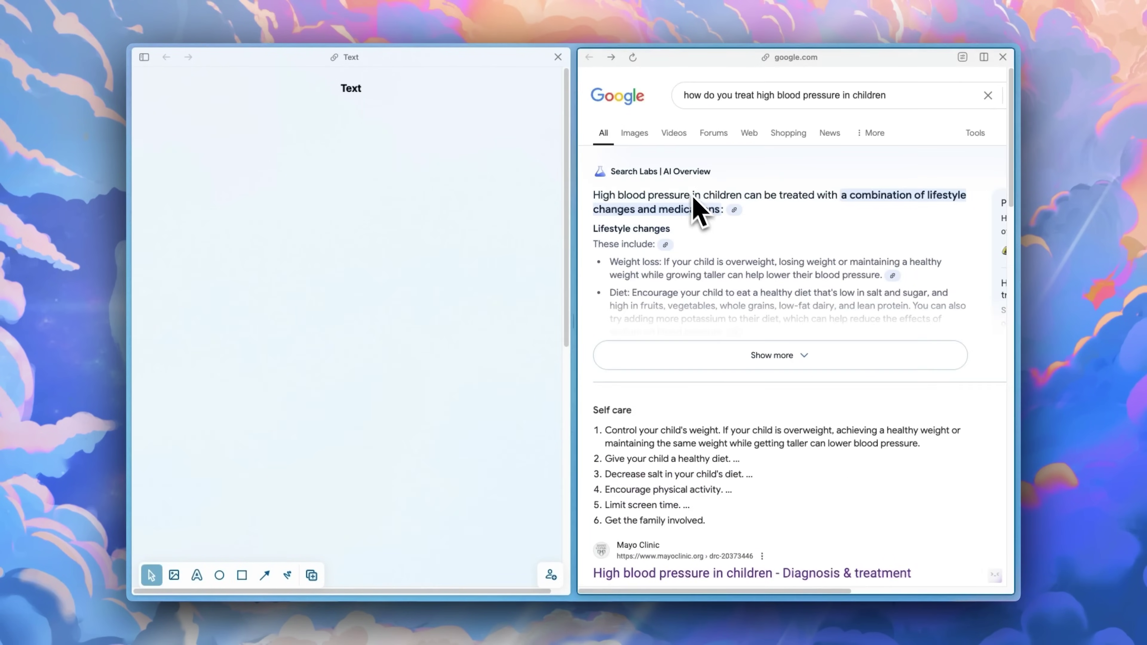
left_click(634, 133)
left_click(891, 379)
left_click_drag(881, 217, 352, 262)
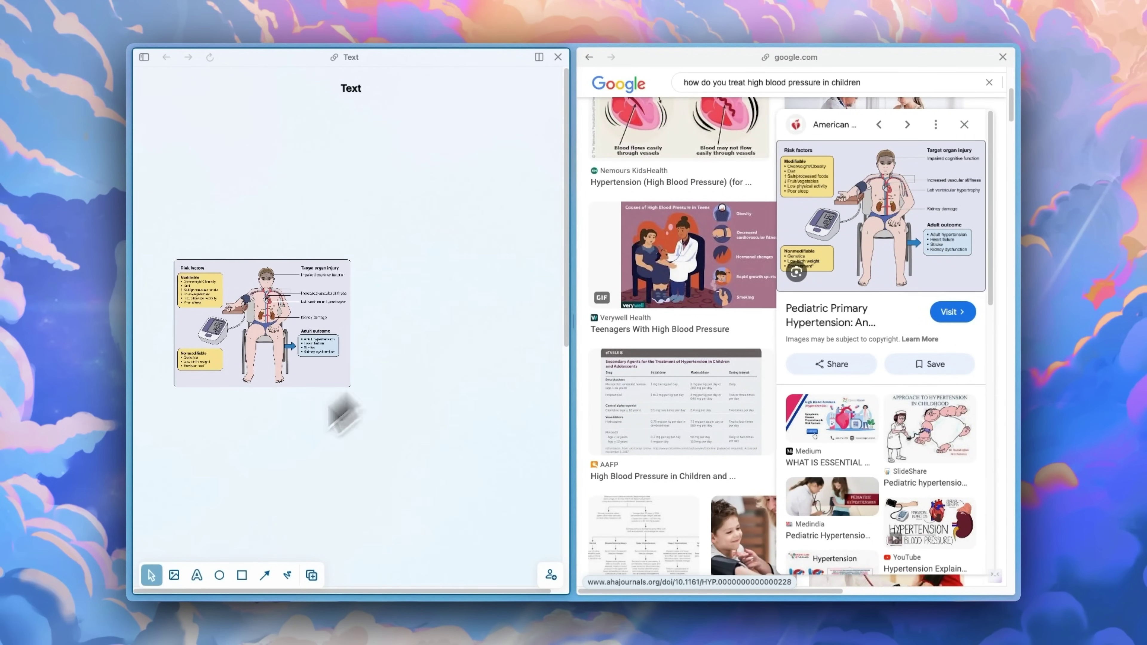
Draw a freehand arrow and a green rectangle behind the diagram and note
left_click(282, 576)
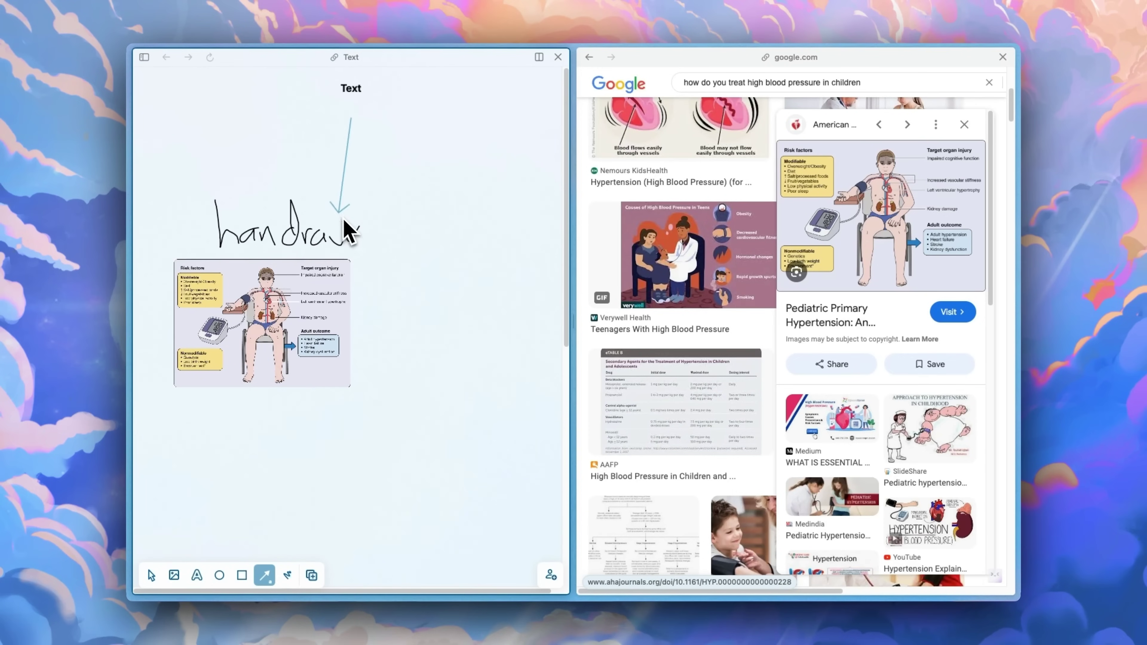
left_click_drag(344, 219, 334, 210)
left_click_drag(427, 333, 428, 393)
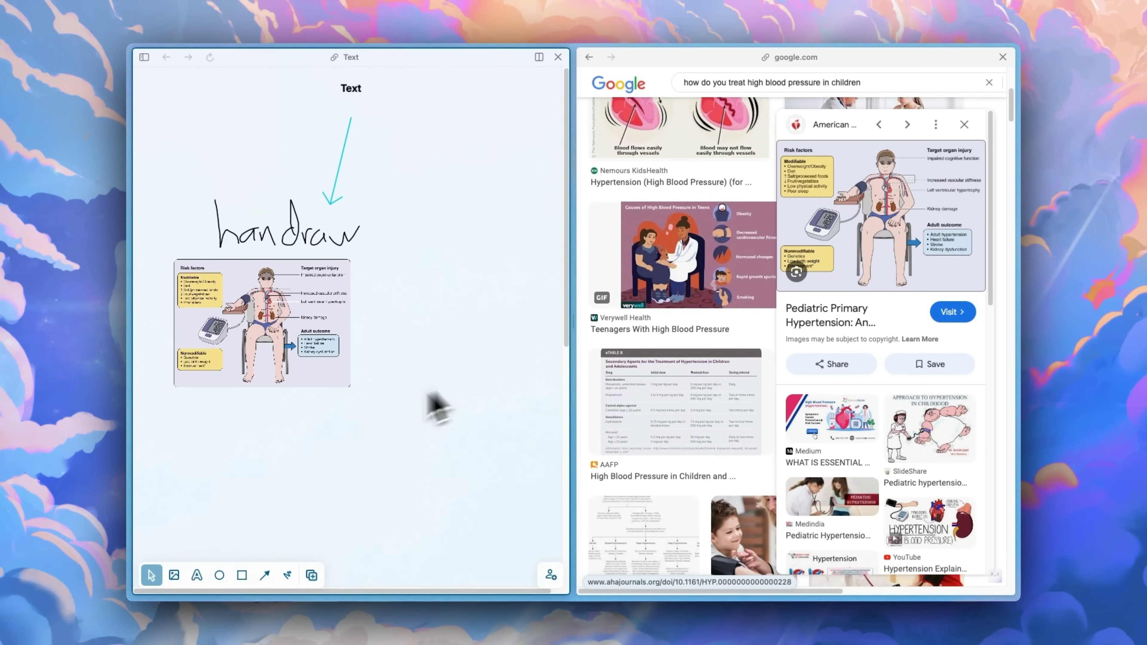
left_click_drag(168, 191, 533, 402)
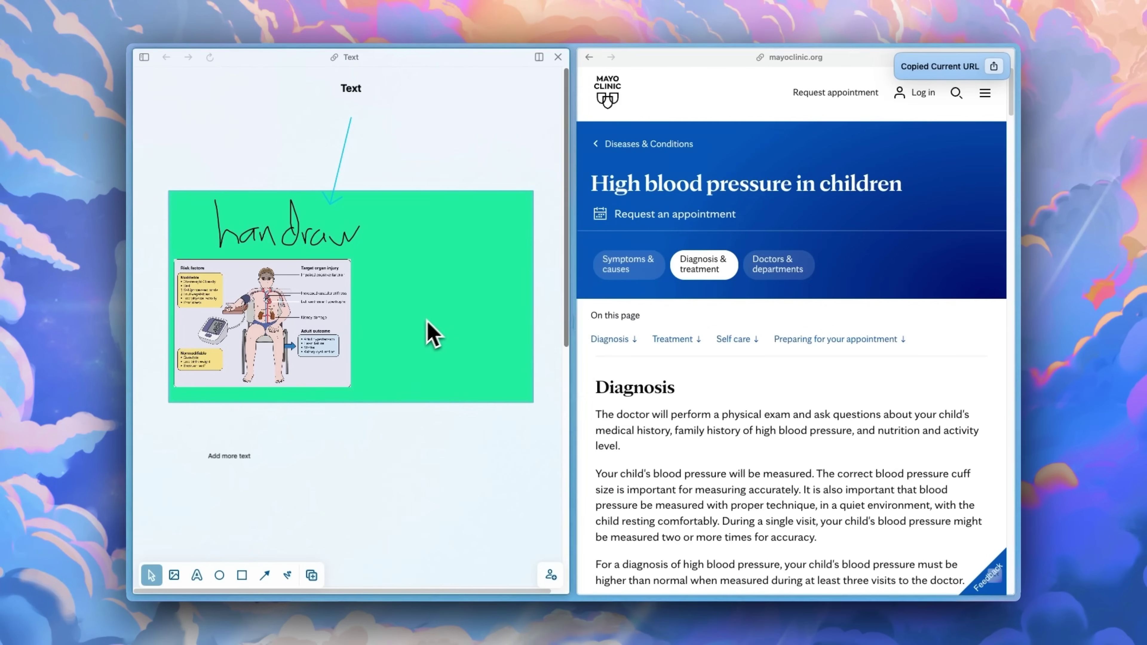
Paste the Mayo Clinic link onto the easel and move its card to the right
left_click(427, 328)
key("super+v")
left_click_drag(416, 332, 460, 560)
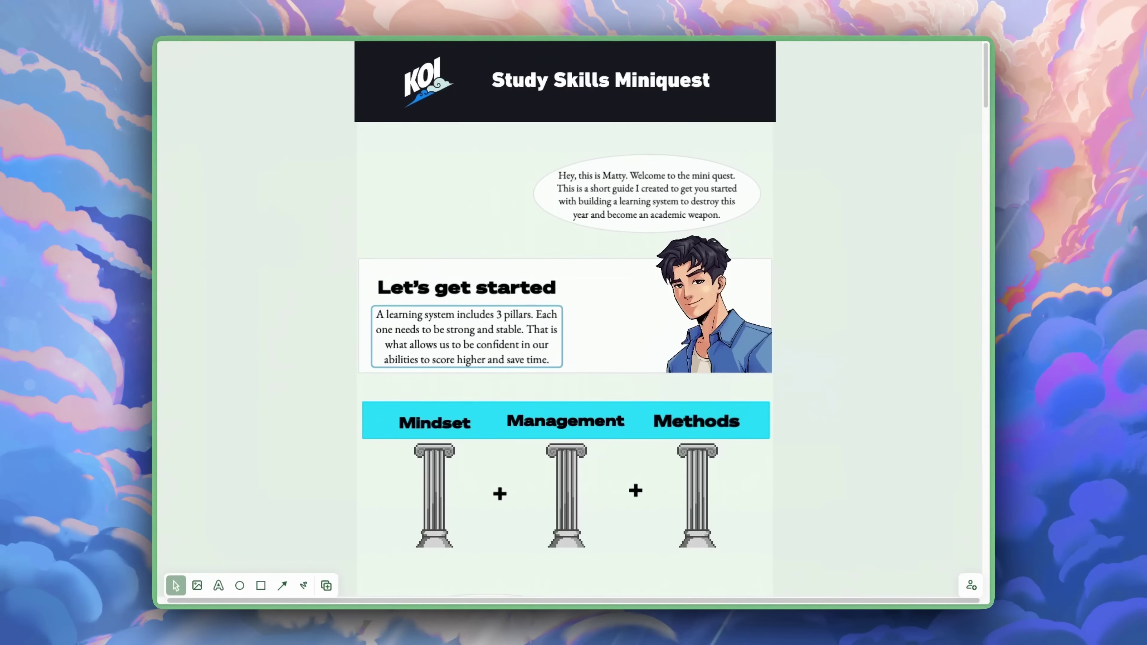
scroll(564, 316, "down", 15)
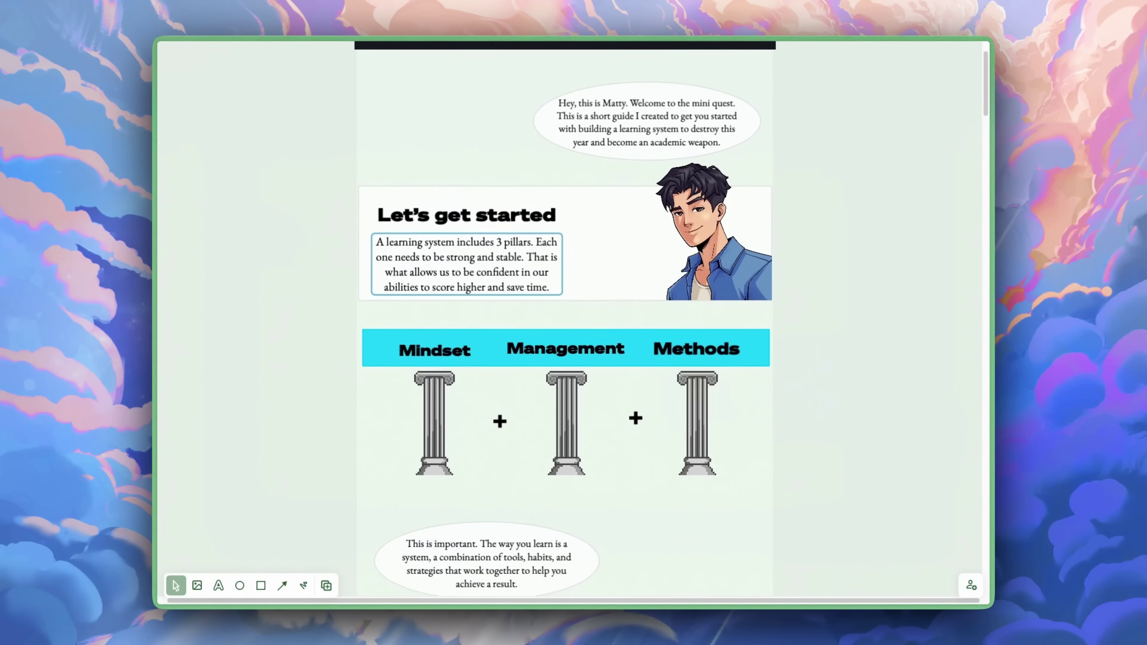
Scroll down the easel and bring up its sharing options
scroll(565, 317, "down", 17)
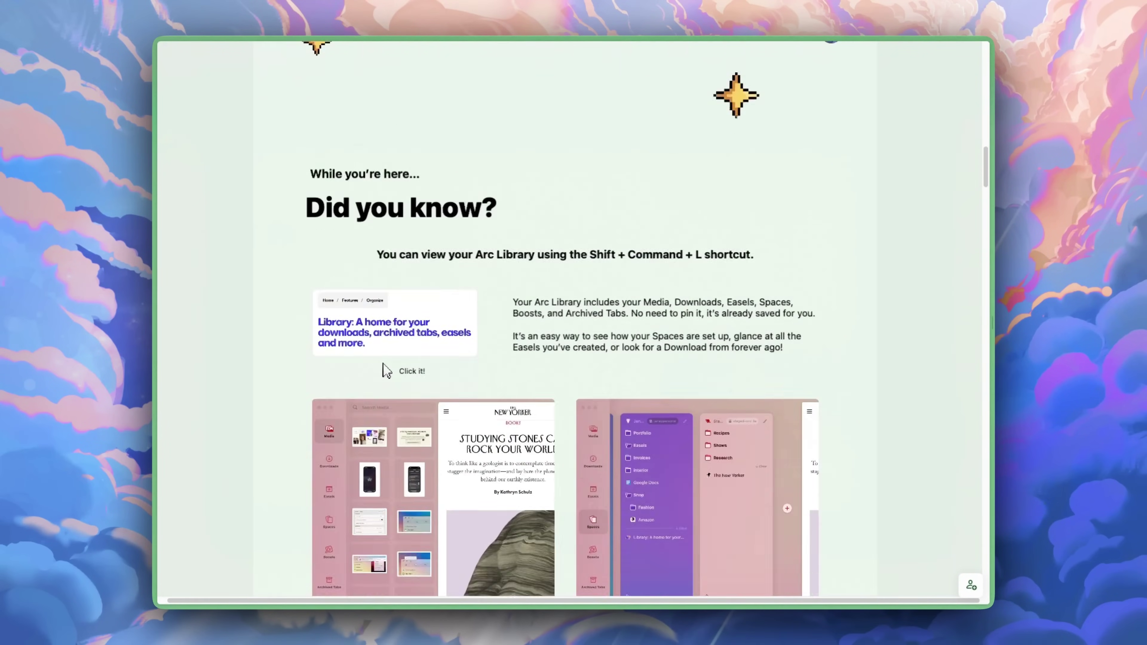
scroll(574, 316, "down", 18)
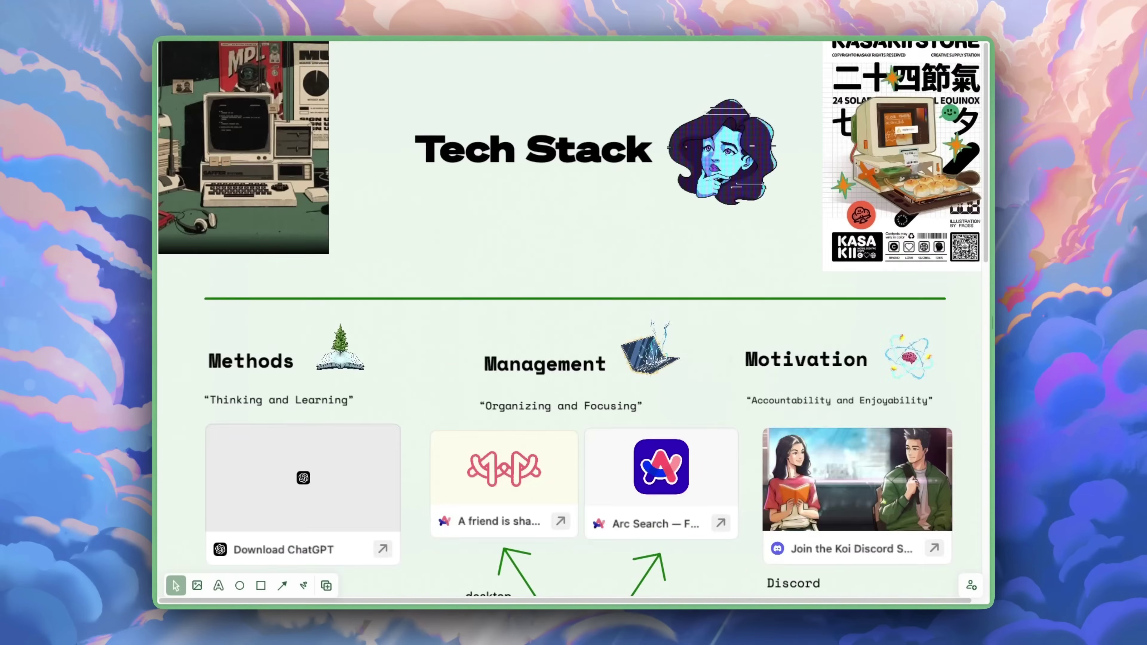
scroll(574, 316, "down", 10)
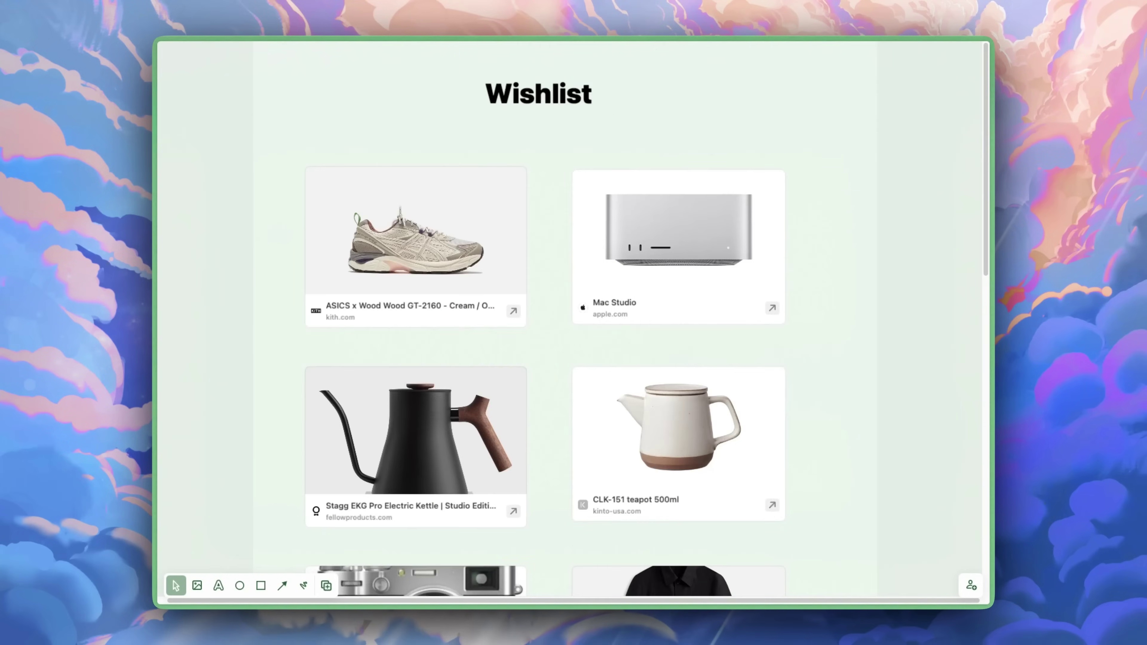
scroll(574, 316, "down", 5)
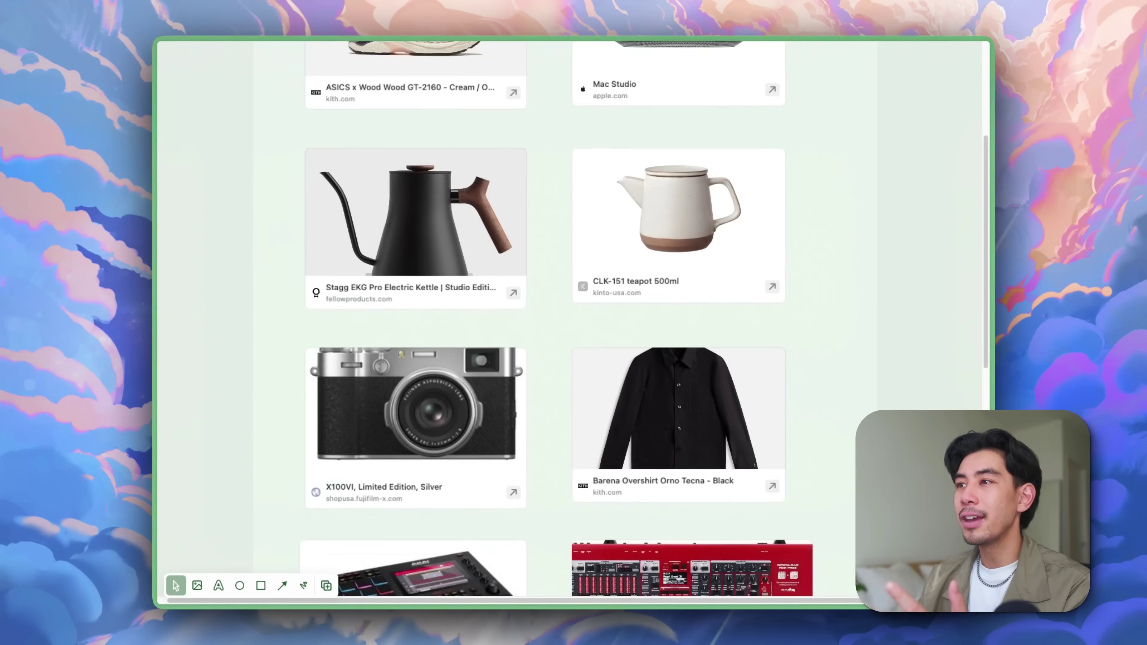
scroll(573, 316, "down", 4)
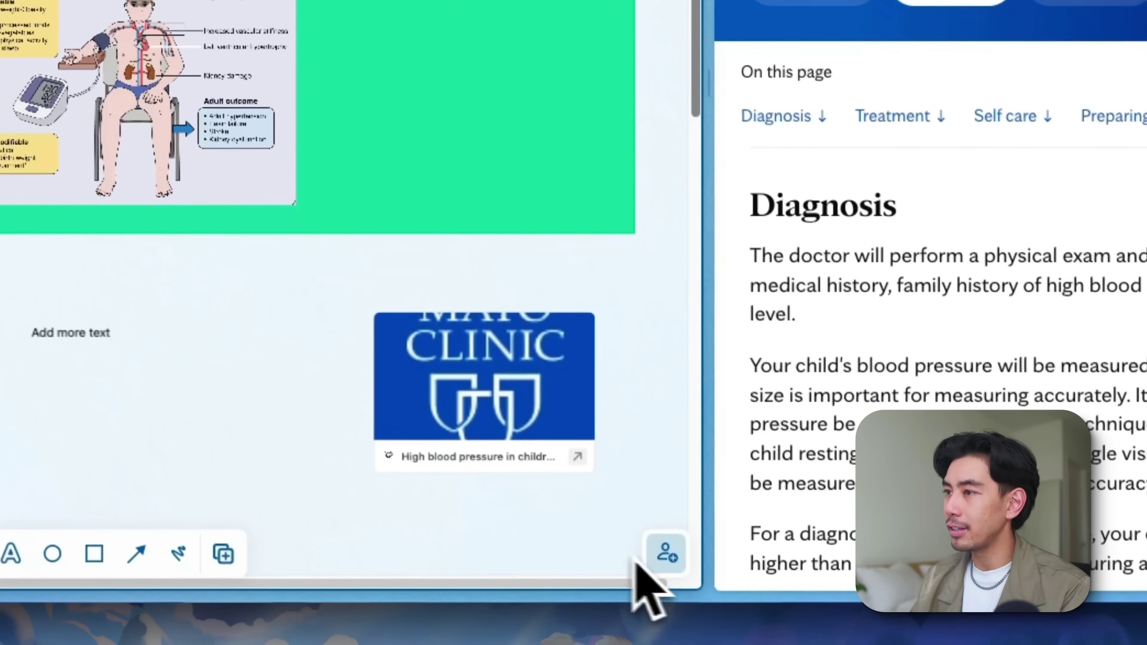
left_click(664, 553)
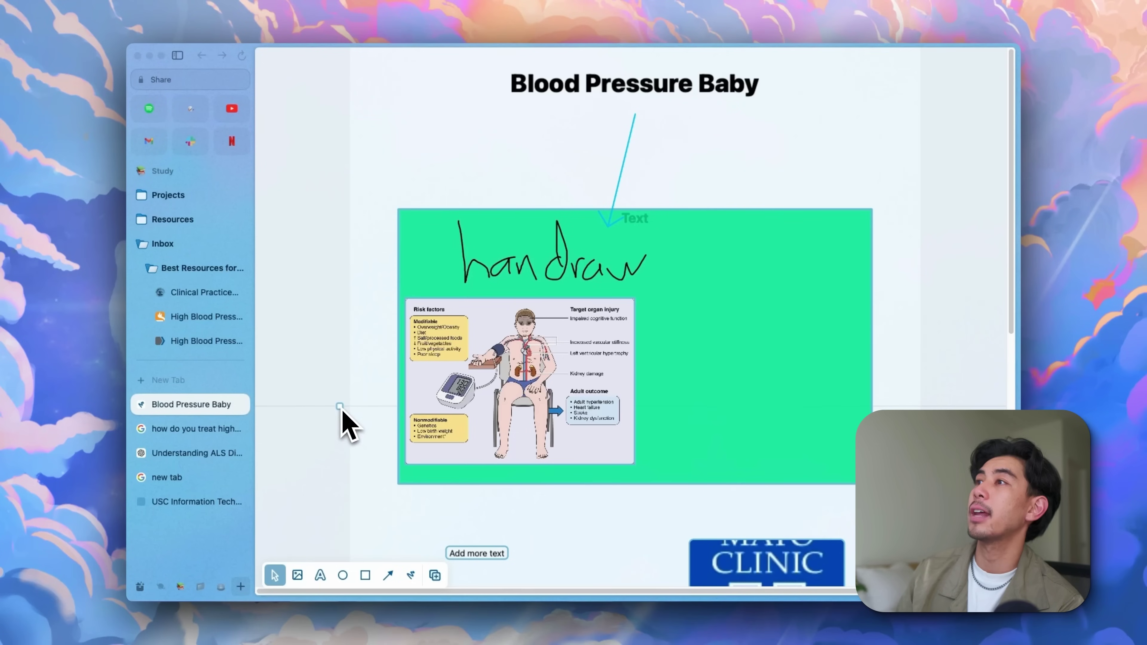
File the Blood Pressure Baby easel and Understanding ALS chat into the Best Resources folder
left_click(335, 404)
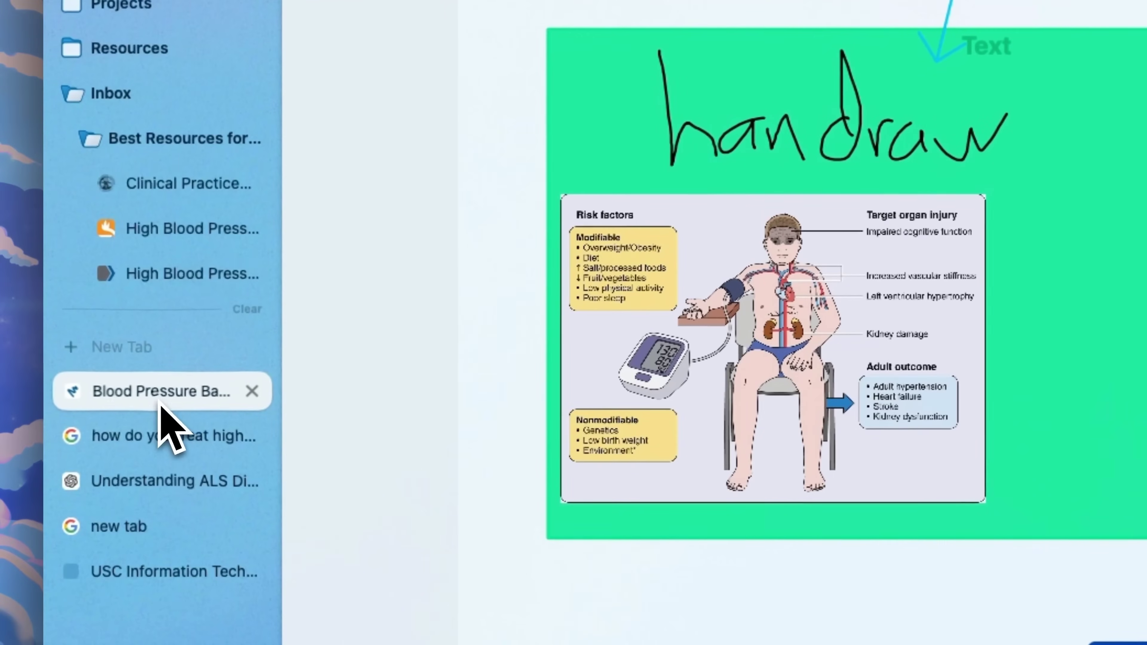
left_click_drag(190, 412, 229, 284)
left_click_drag(232, 171, 197, 178)
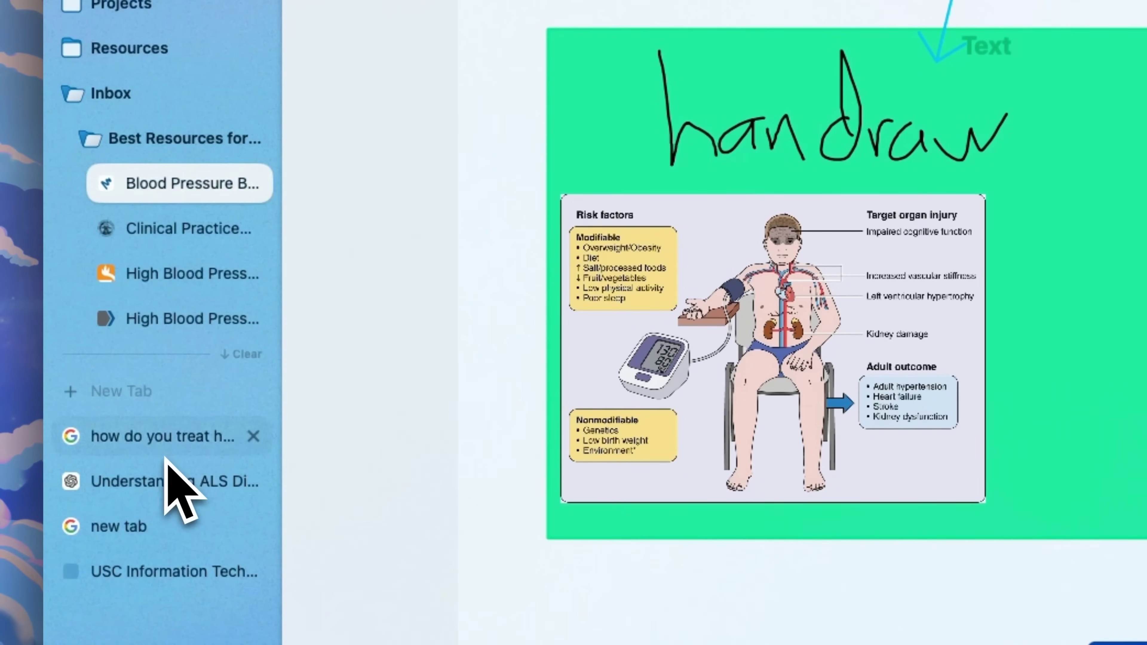
left_click(153, 469)
left_click_drag(153, 469, 203, 180)
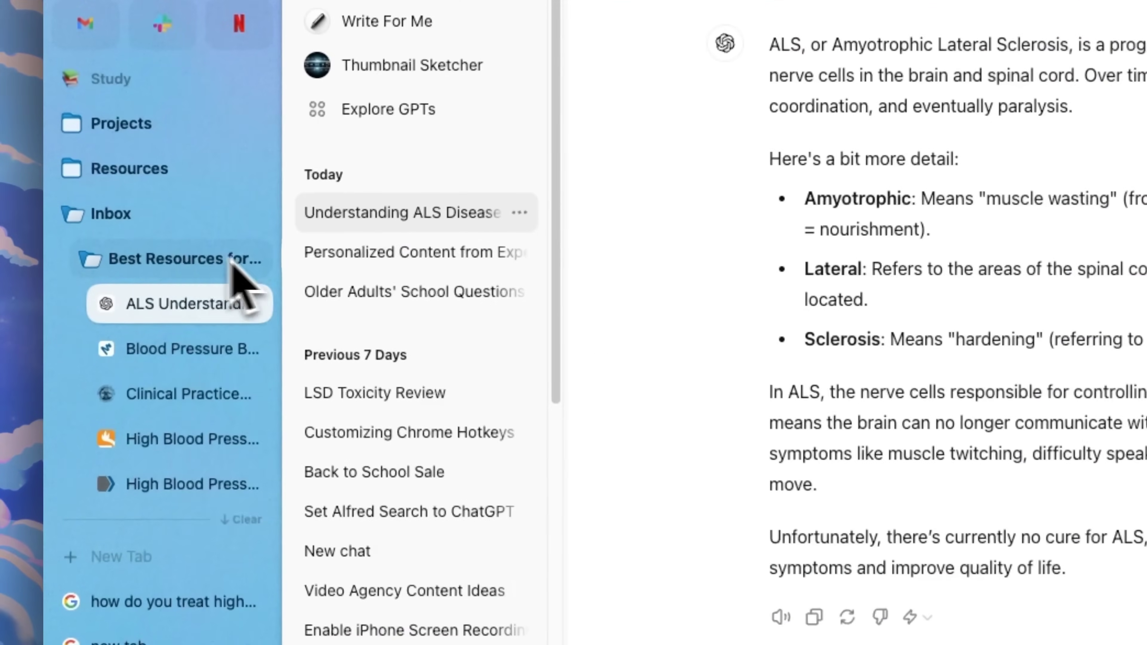
Choose Share from the Best Resources folder's context menu
right_click(228, 266)
left_click(247, 270)
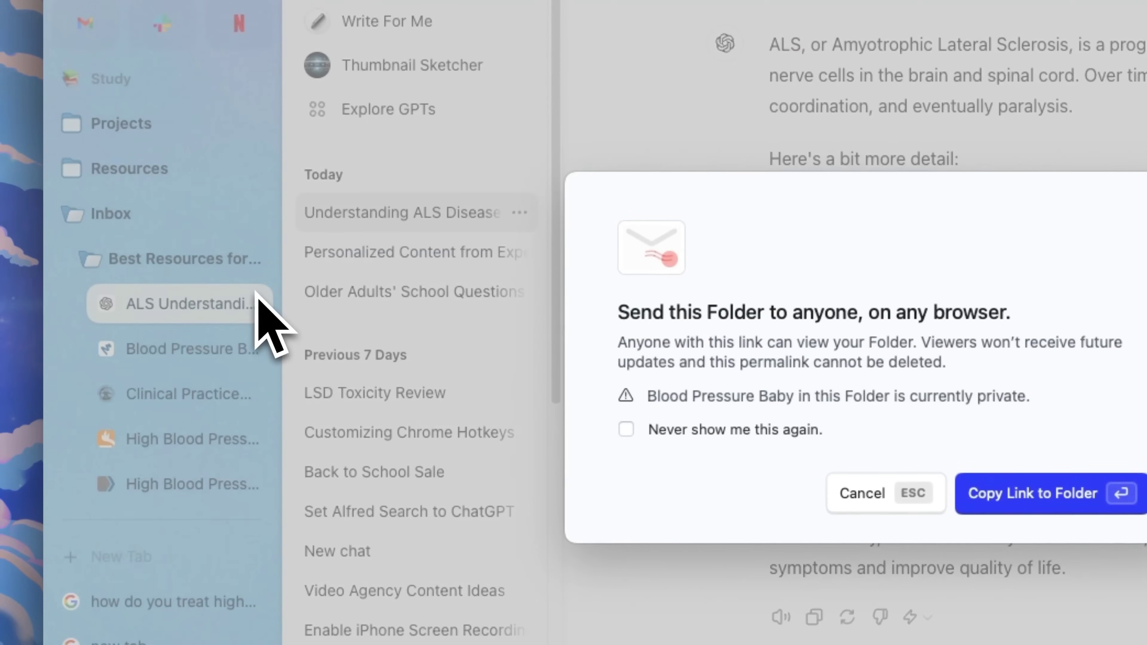